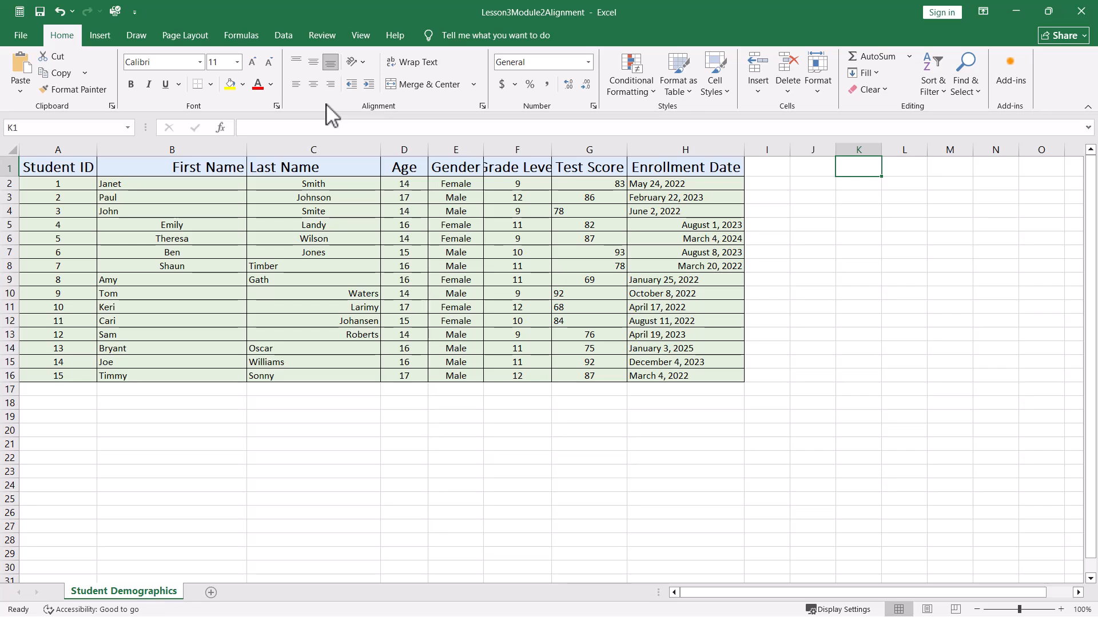
- Undo the last change and make row 3 taller
{"action": "key", "text": "ctrl+z"}
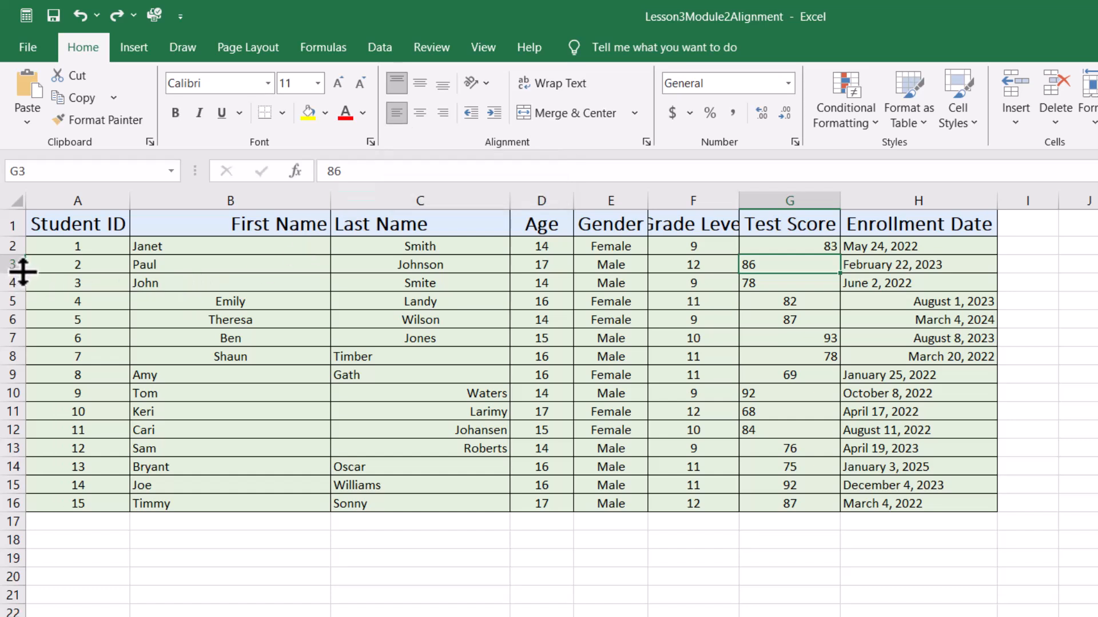
{"action": "left_click_drag", "start_coordinate": [23, 273], "coordinate": [12, 300]}
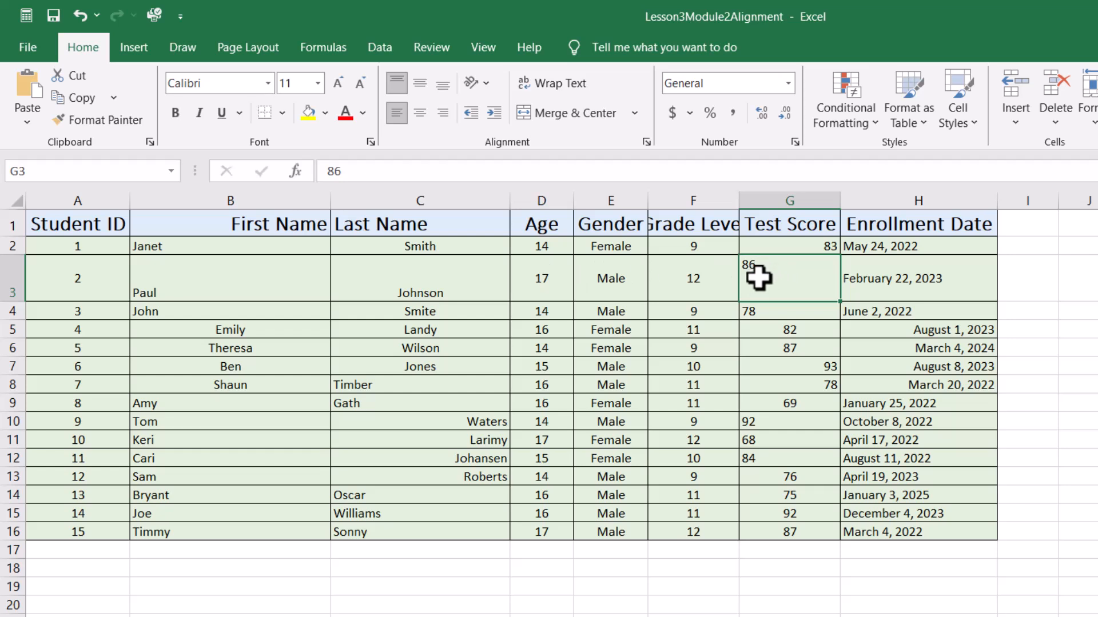
- Apply middle alignment, then center and right alignment to the Test Score cell G3
{"action": "left_click", "coordinate": [418, 87]}
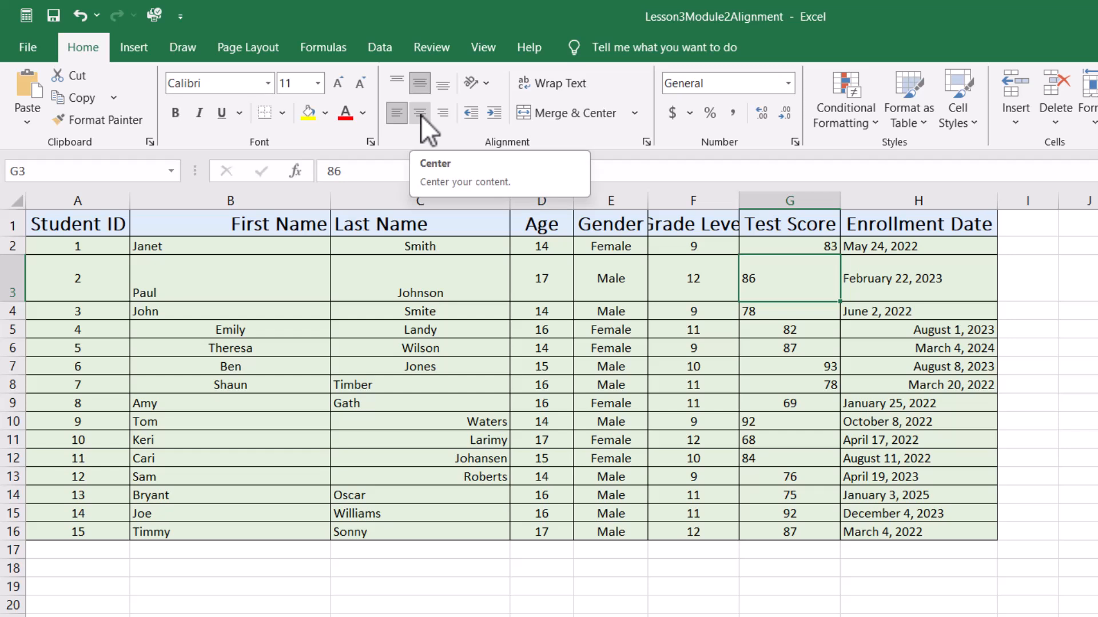
{"action": "left_click", "coordinate": [420, 115]}
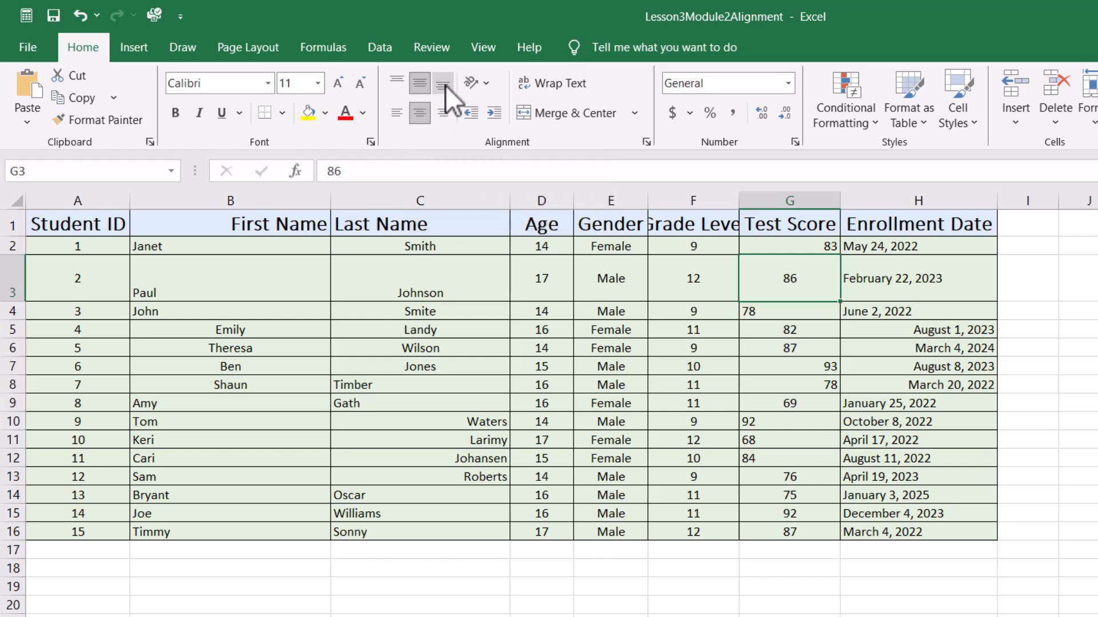
{"action": "left_click", "coordinate": [442, 117]}
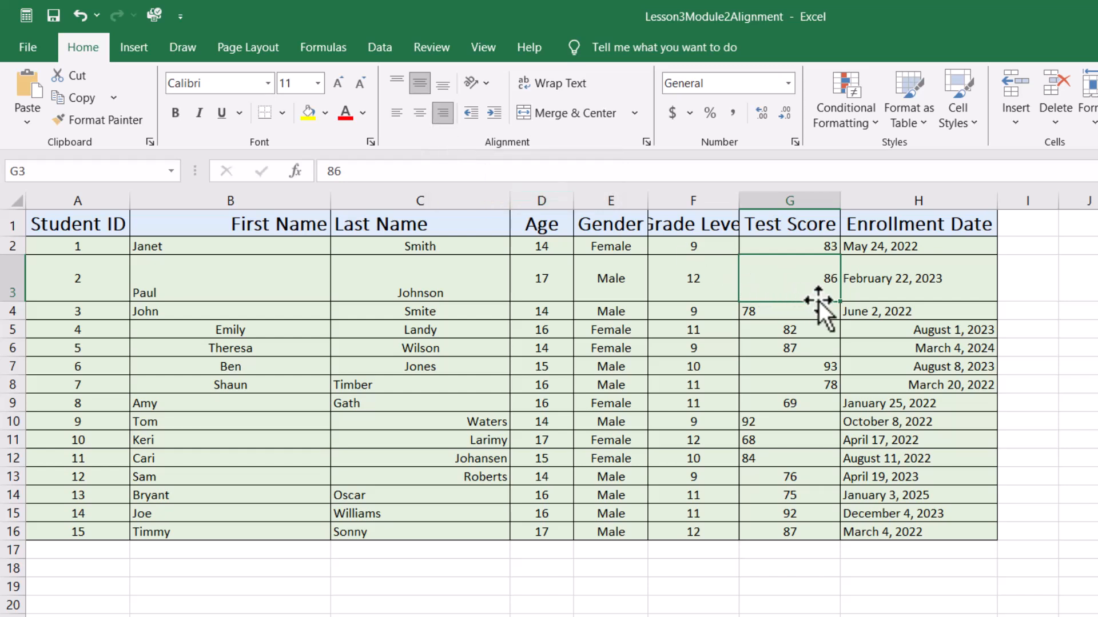
- Set cell G3 to bottom, then center and middle alignment, and autofit row 3's height
{"action": "left_click", "coordinate": [441, 88]}
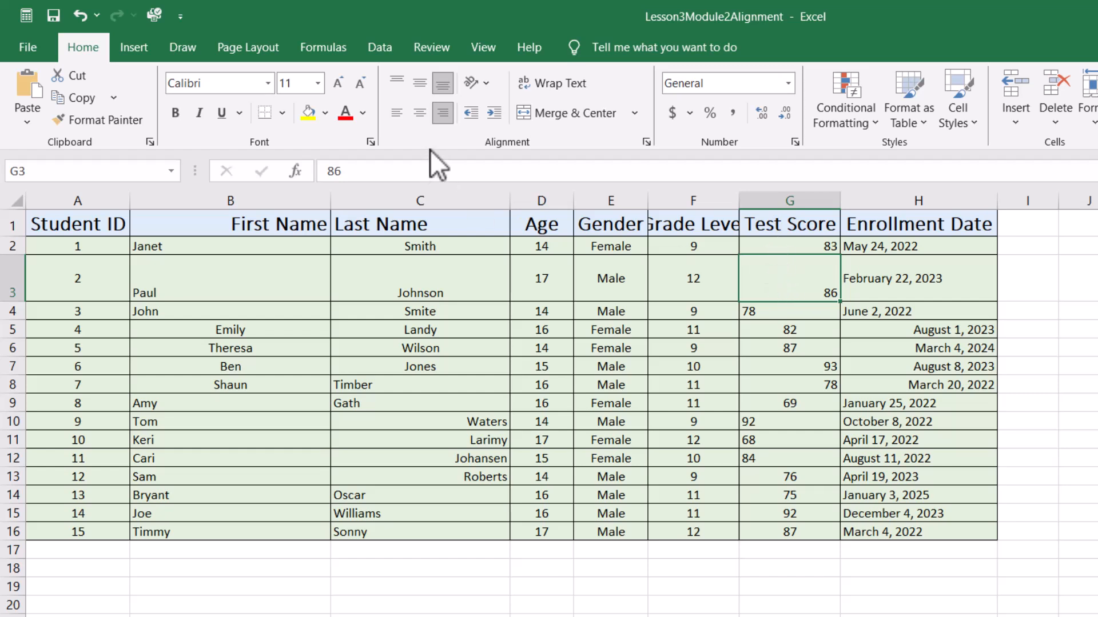
{"action": "left_click", "coordinate": [420, 113]}
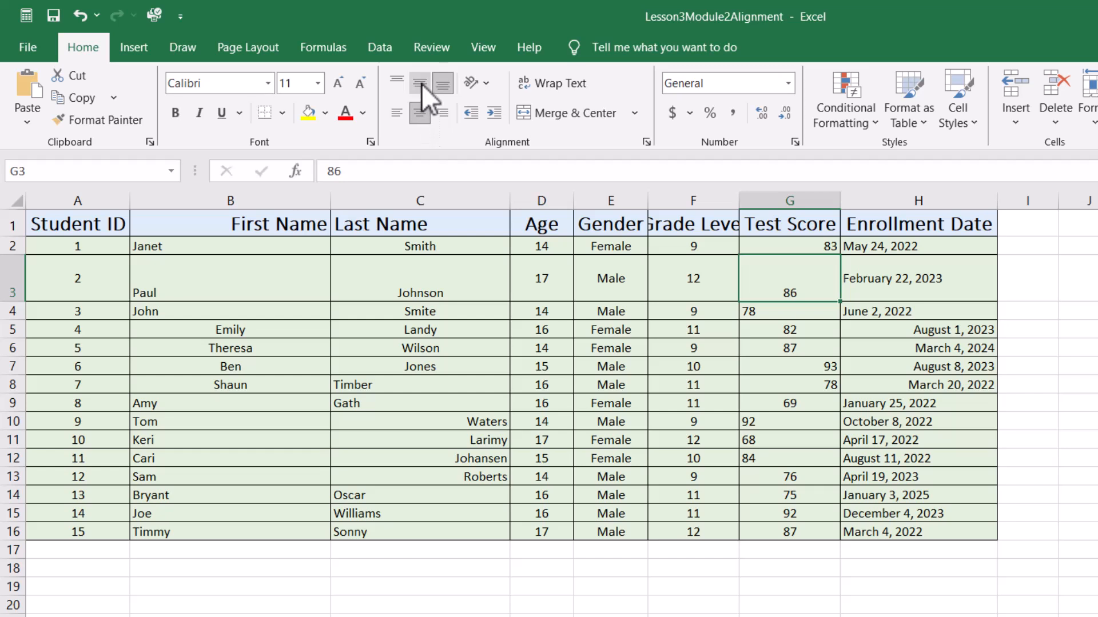
{"action": "left_click", "coordinate": [421, 84]}
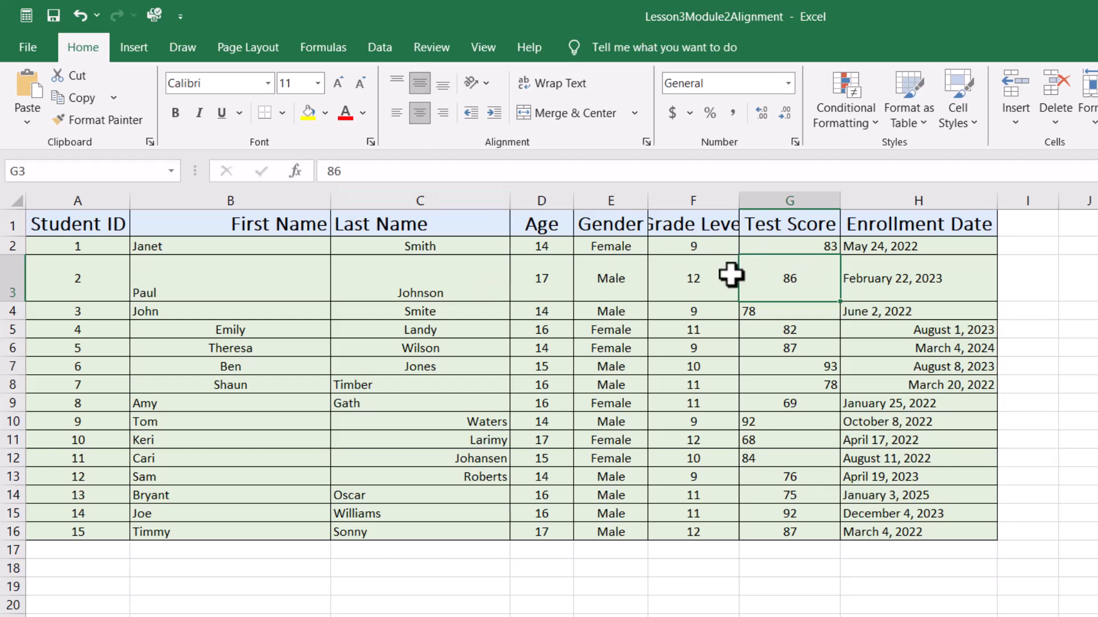
{"action": "double_click", "coordinate": [19, 301]}
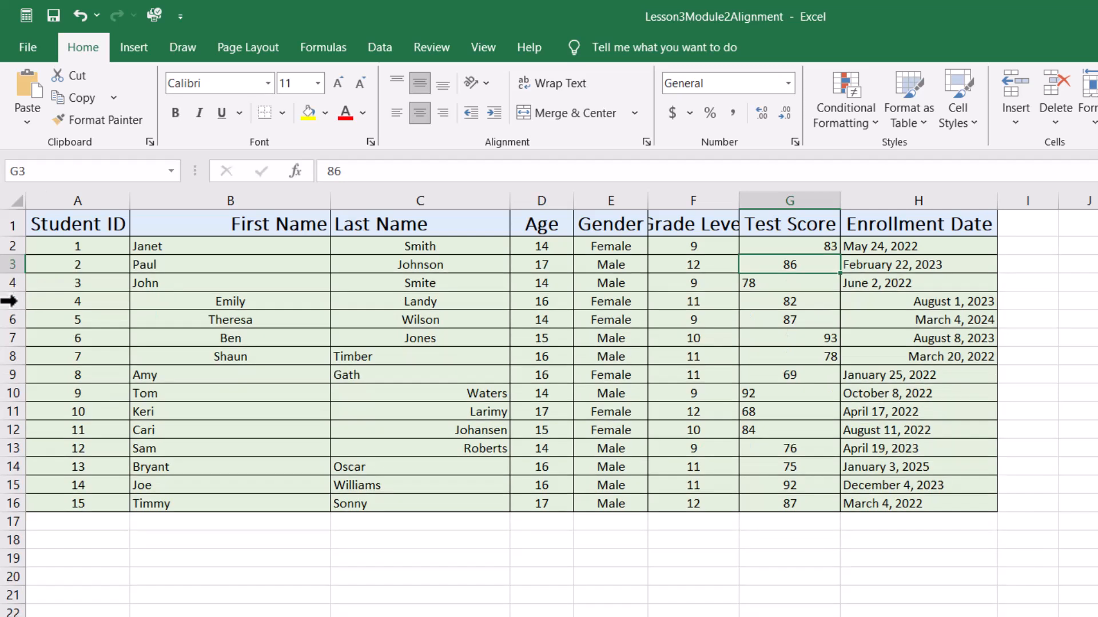
- Center the Test Score values G2:G16 horizontally and vertically
{"action": "left_click", "coordinate": [785, 248]}
{"action": "left_click_drag", "start_coordinate": [786, 248], "coordinate": [785, 499]}
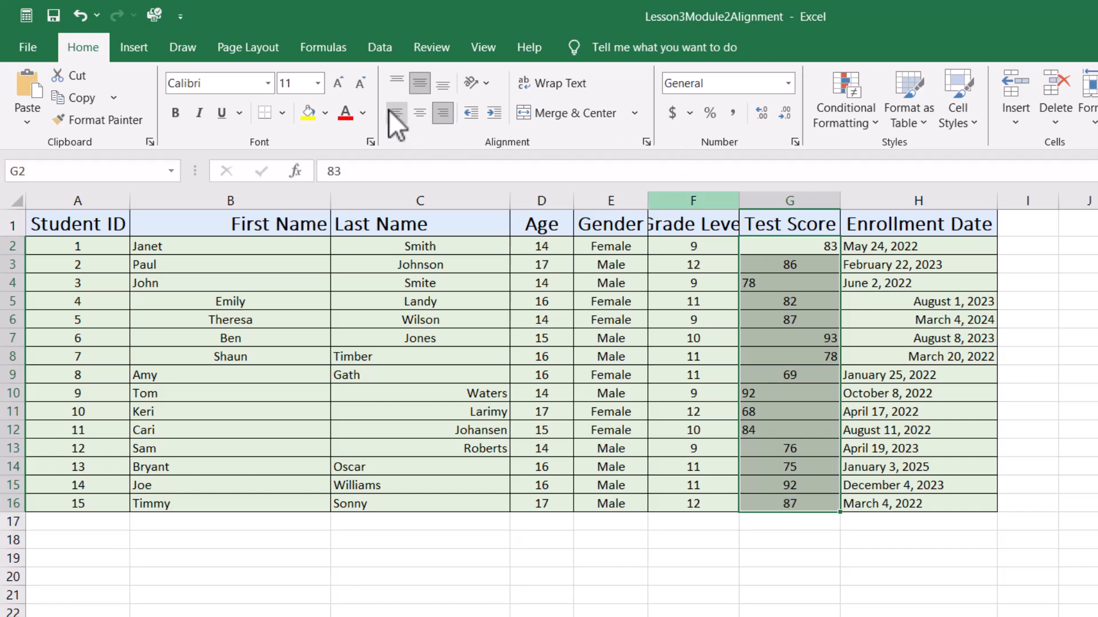
{"action": "left_click", "coordinate": [442, 112]}
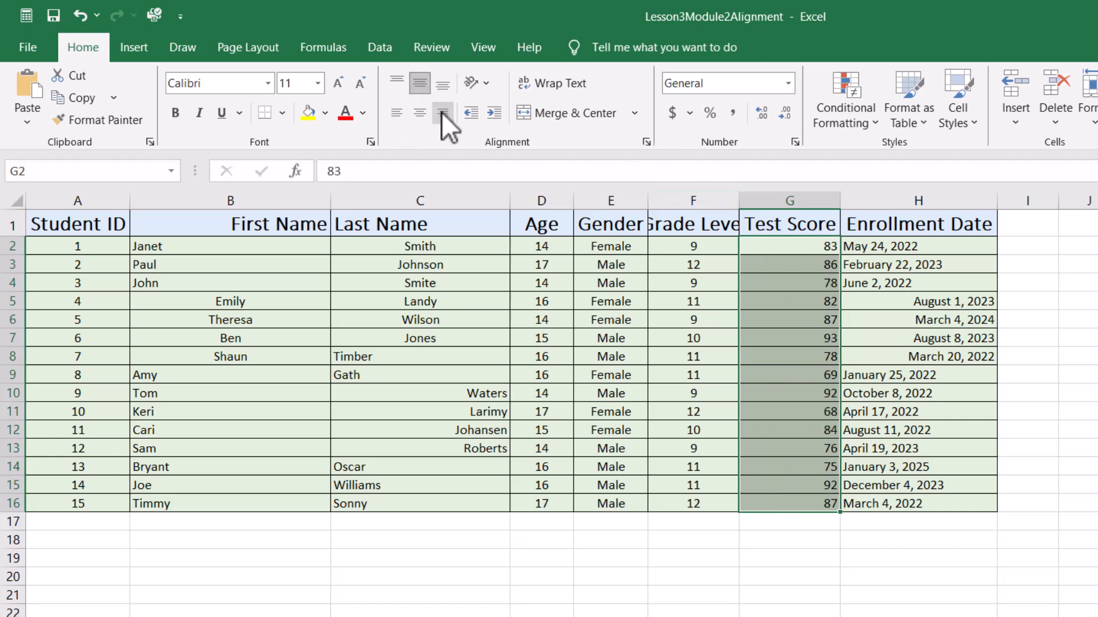
{"action": "left_click", "coordinate": [419, 113]}
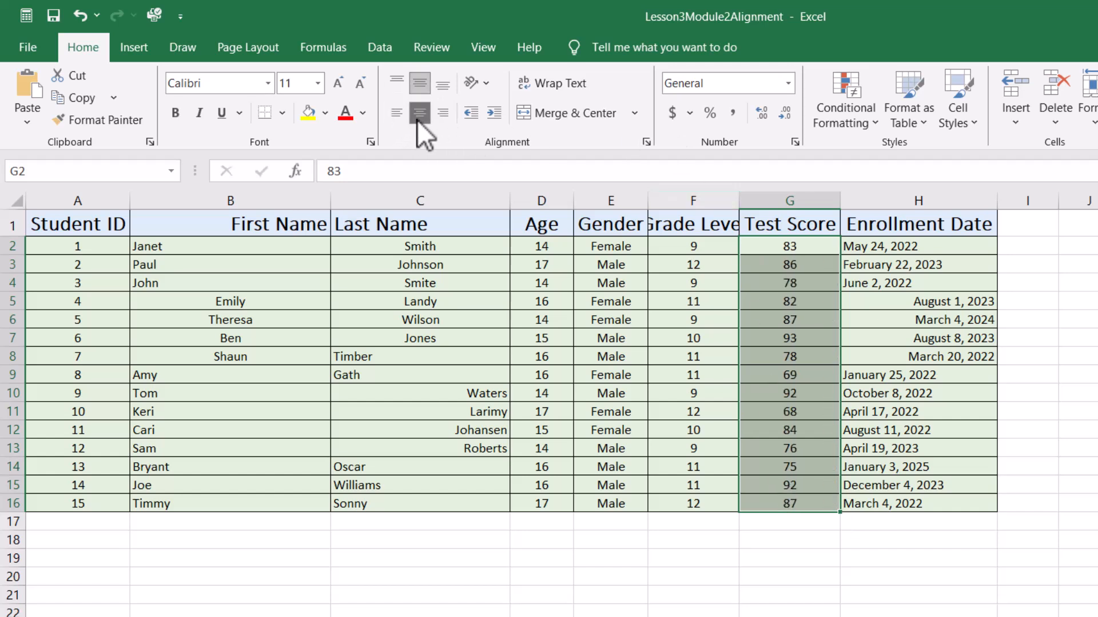
{"action": "left_click", "coordinate": [419, 83]}
{"action": "left_click", "coordinate": [607, 610]}
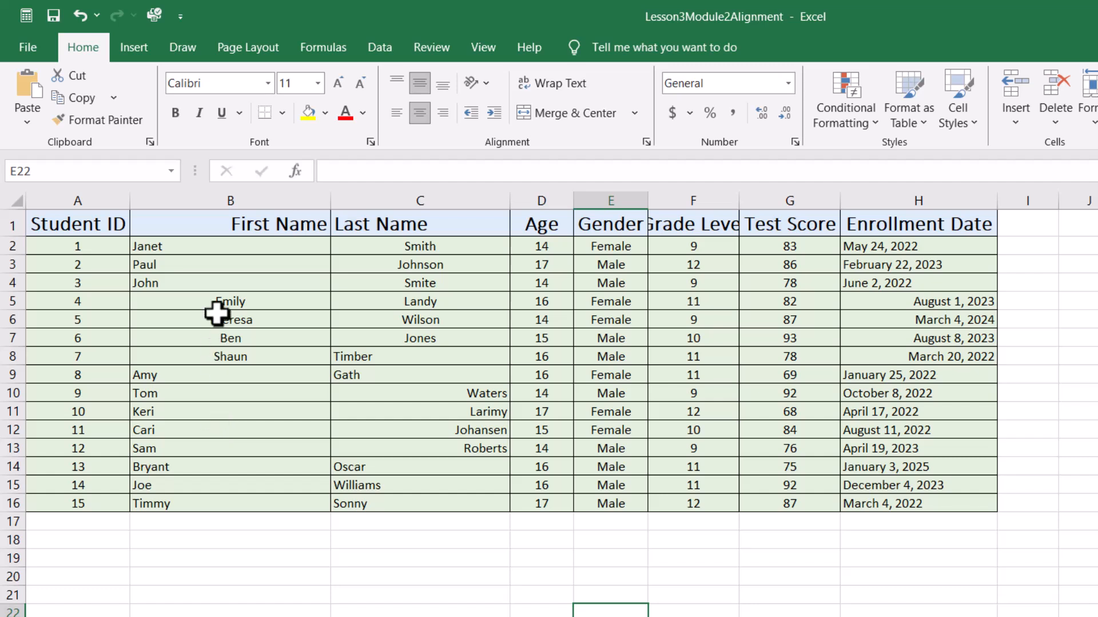
- Left-align and top-align the First Name values B2:B16
{"action": "left_click_drag", "start_coordinate": [221, 249], "coordinate": [209, 504]}
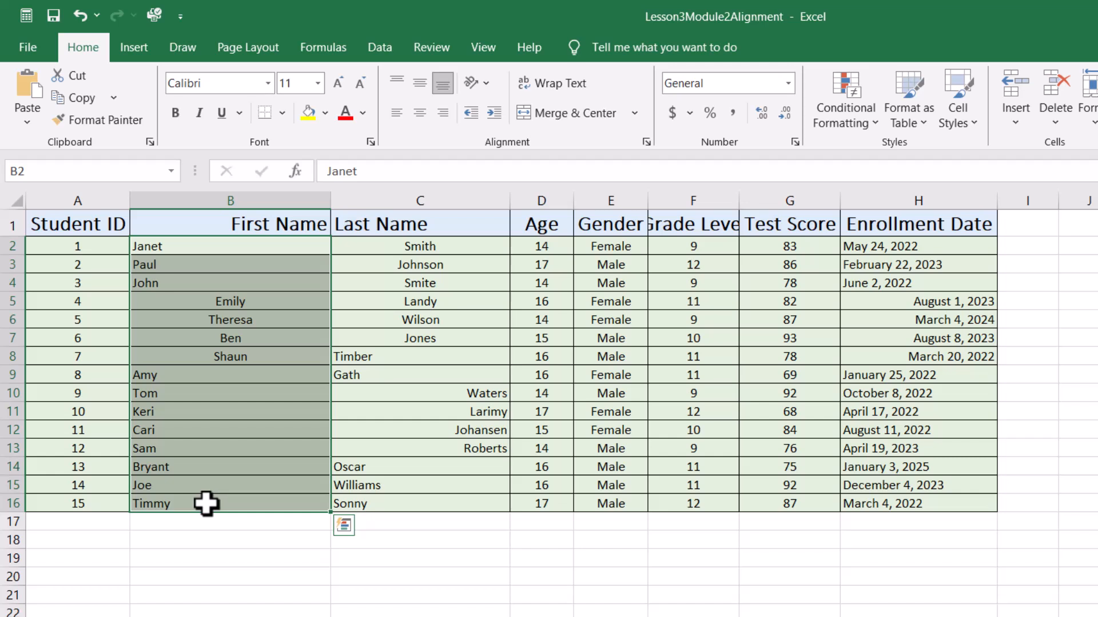
{"action": "left_click", "coordinate": [403, 115]}
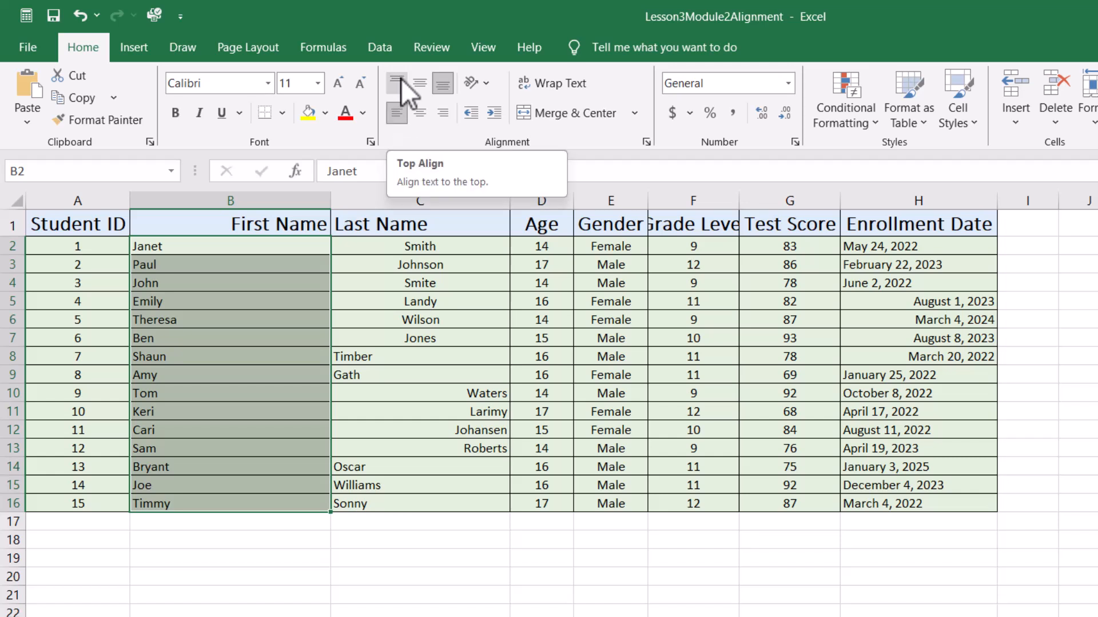
{"action": "left_click", "coordinate": [400, 80]}
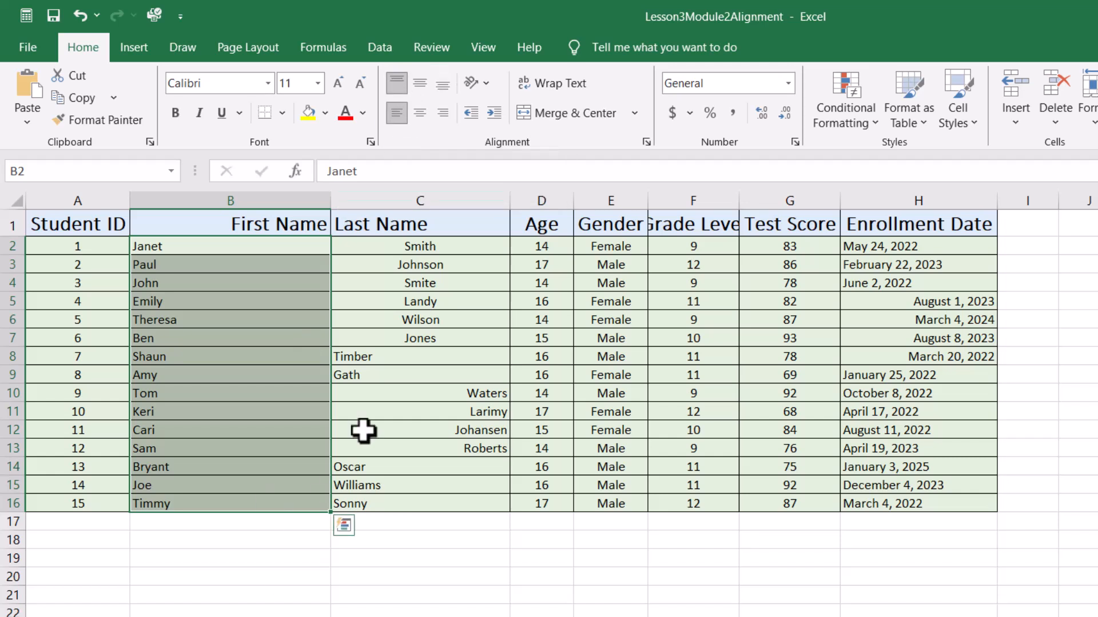
- Left-align the Last Name values C2:C16
{"action": "left_click_drag", "start_coordinate": [458, 245], "coordinate": [422, 503]}
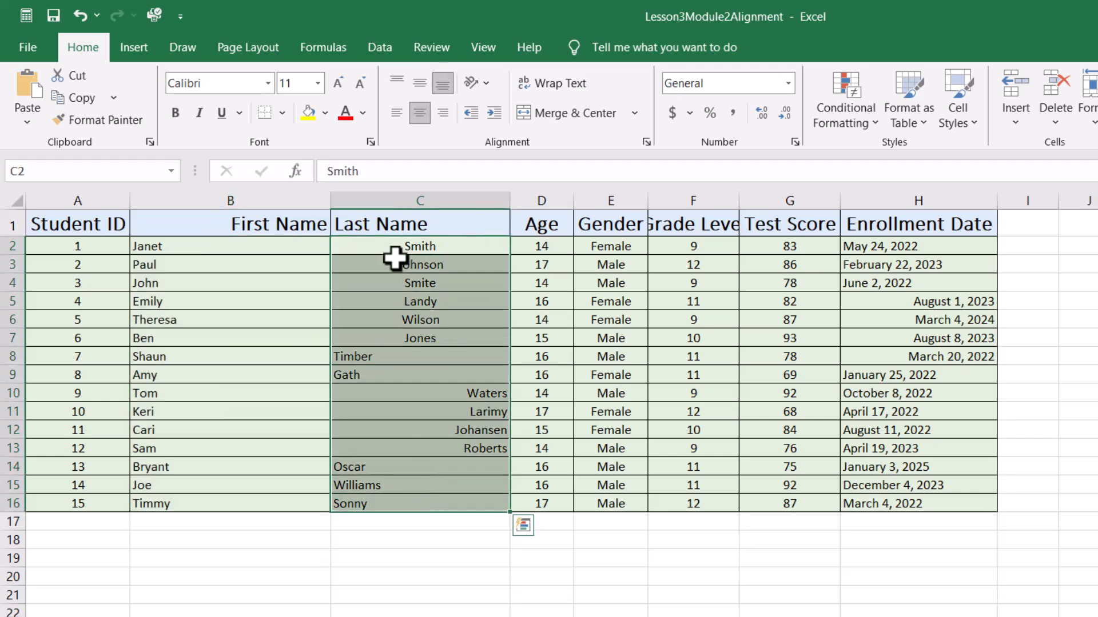
{"action": "left_click", "coordinate": [395, 113]}
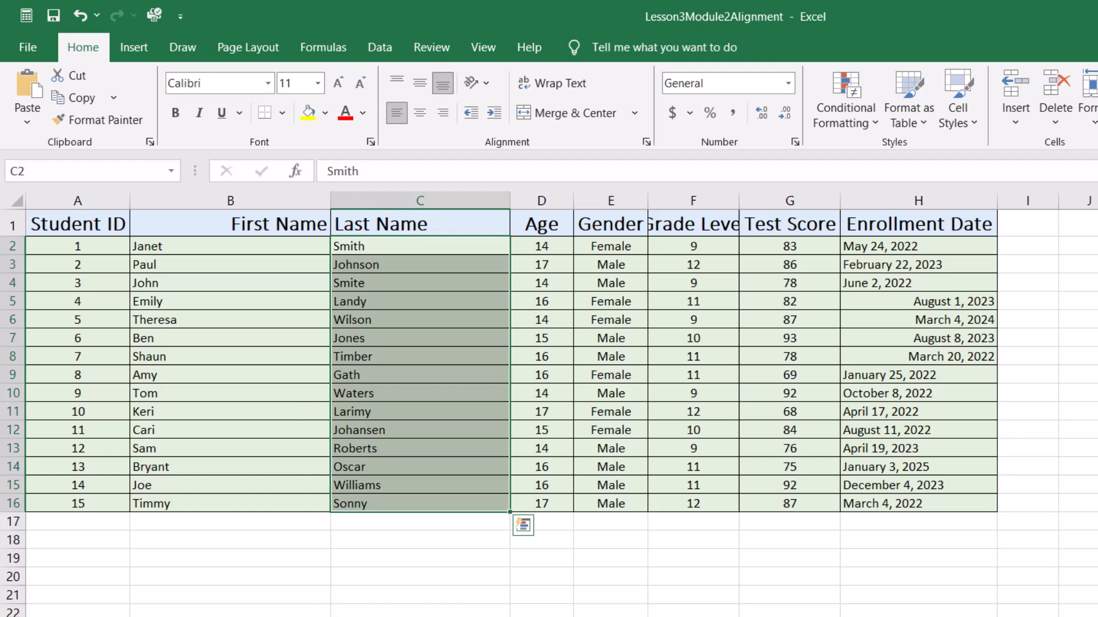
{"action": "left_click", "coordinate": [377, 616]}
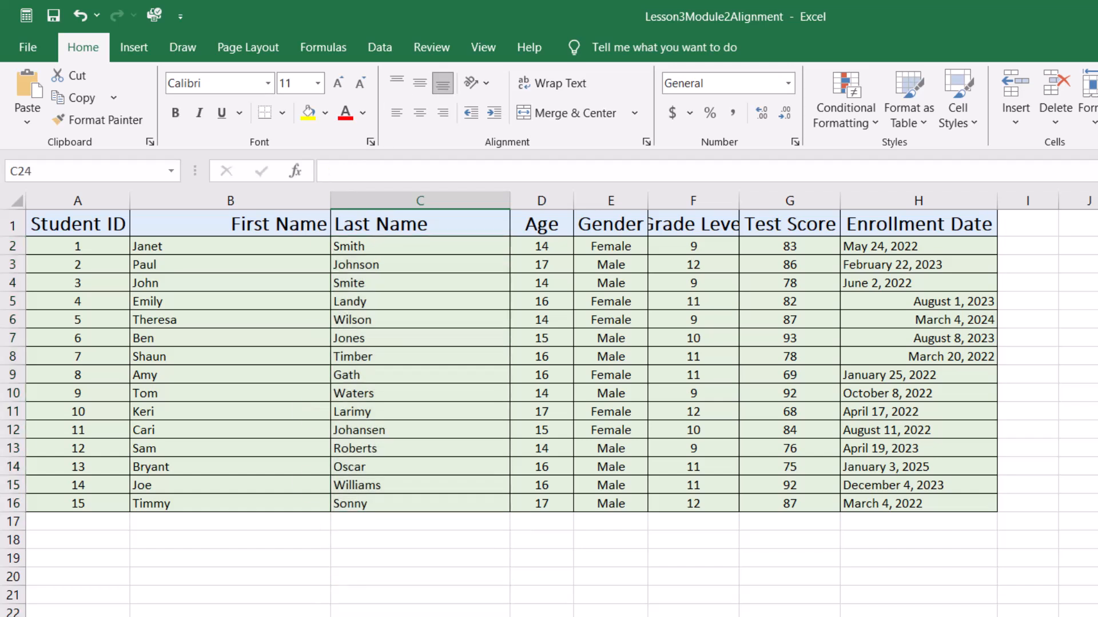
{"action": "left_click", "coordinate": [961, 252]}
{"action": "left_click_drag", "start_coordinate": [961, 252], "coordinate": [927, 503]}
{"action": "left_click", "coordinate": [885, 534]}
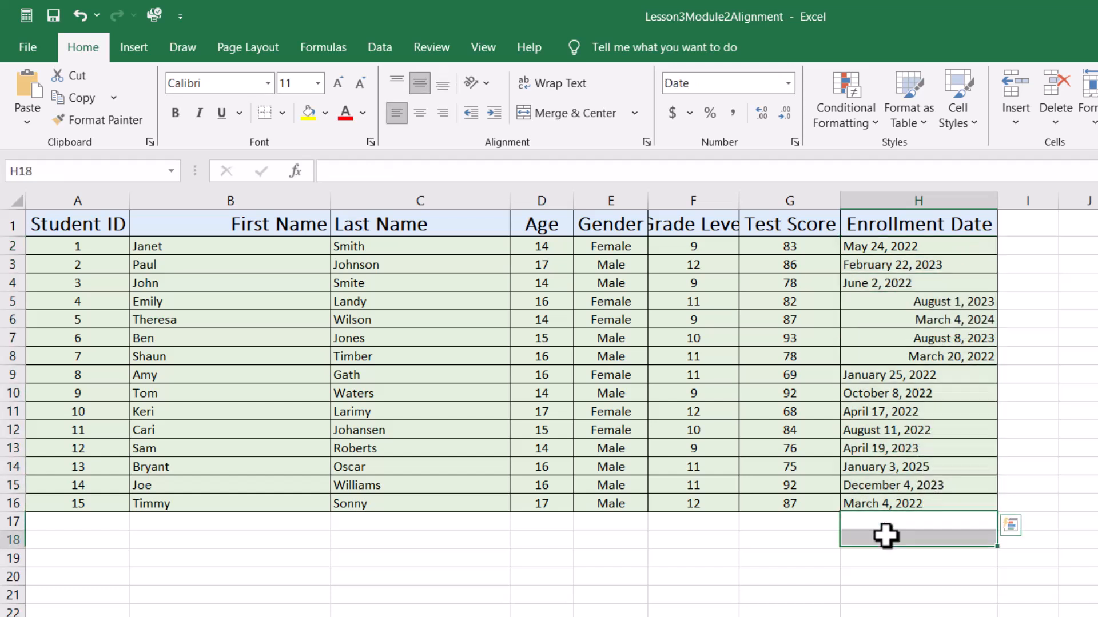
- Left-align the Enrollment Date cells H5:H8
{"action": "left_click", "coordinate": [895, 282]}
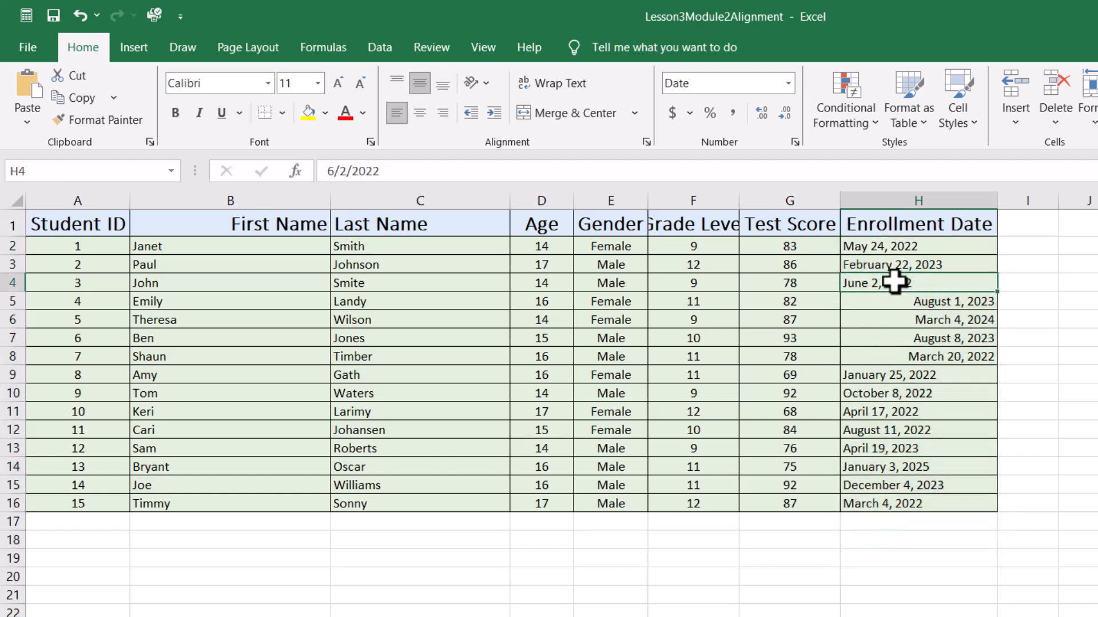
{"action": "left_click_drag", "start_coordinate": [872, 301], "coordinate": [868, 353]}
{"action": "left_click", "coordinate": [398, 115]}
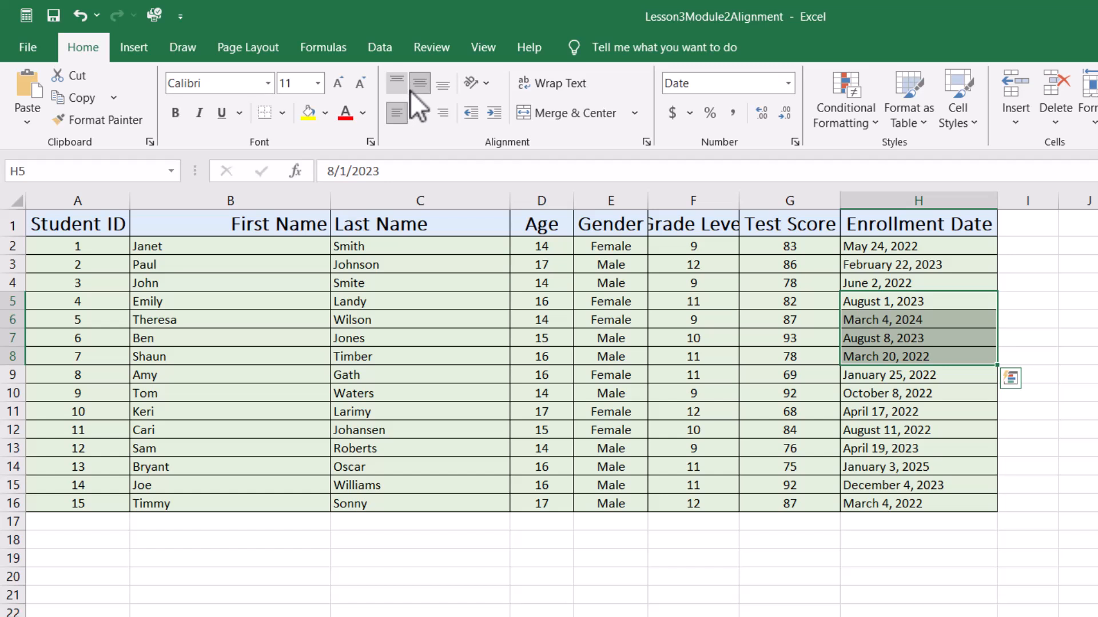
{"action": "left_click", "coordinate": [615, 616]}
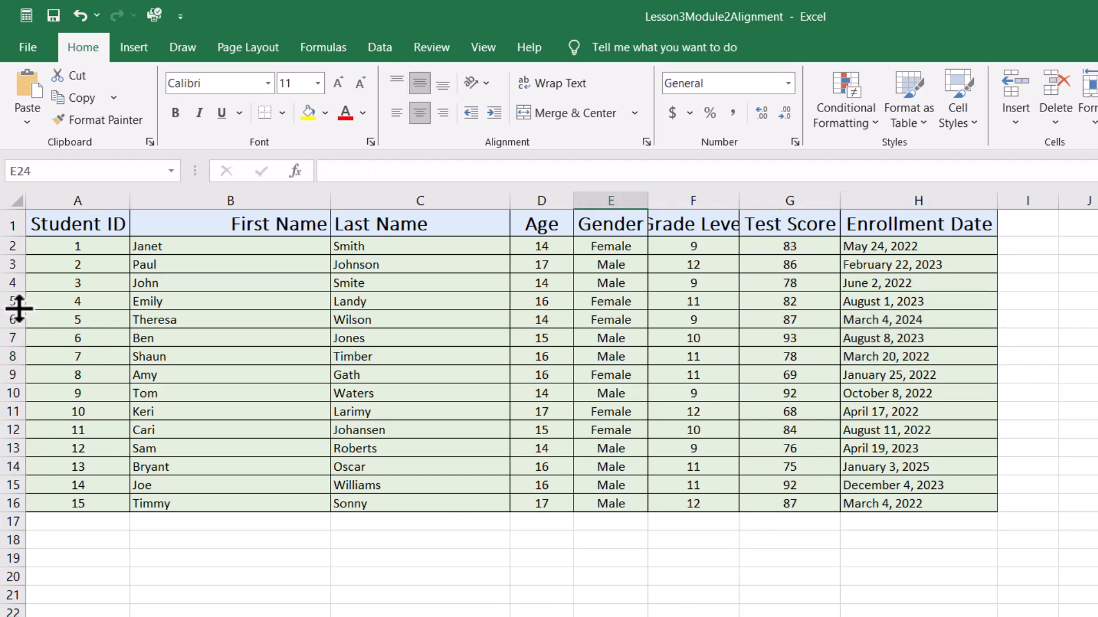
- Make row 5 taller and autofit its height again
{"action": "left_click_drag", "start_coordinate": [19, 307], "coordinate": [10, 355]}
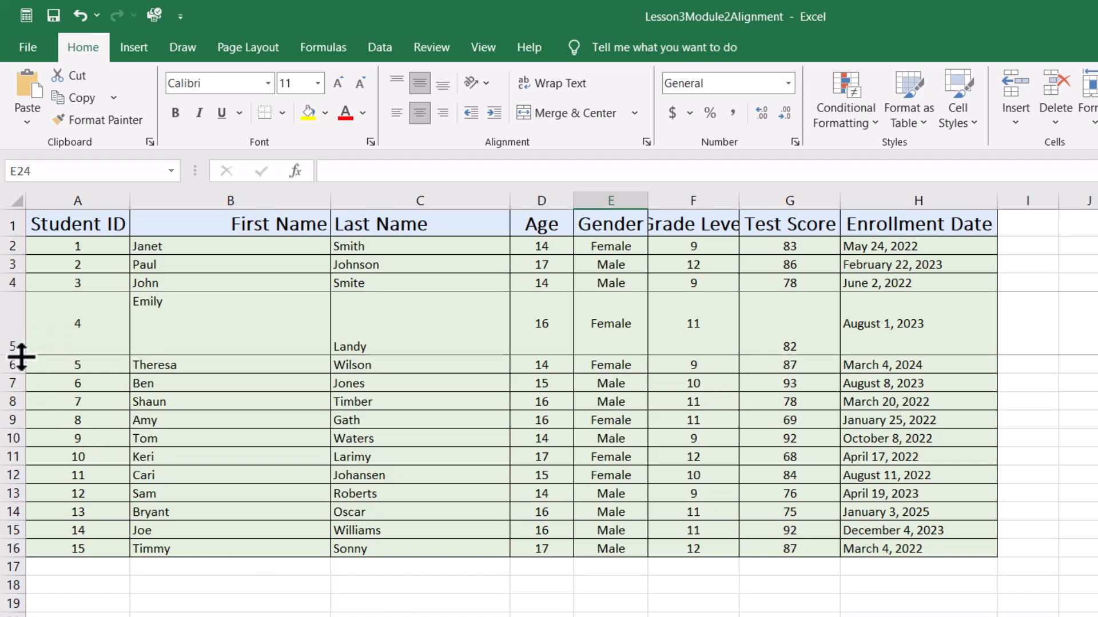
{"action": "double_click", "coordinate": [21, 355]}
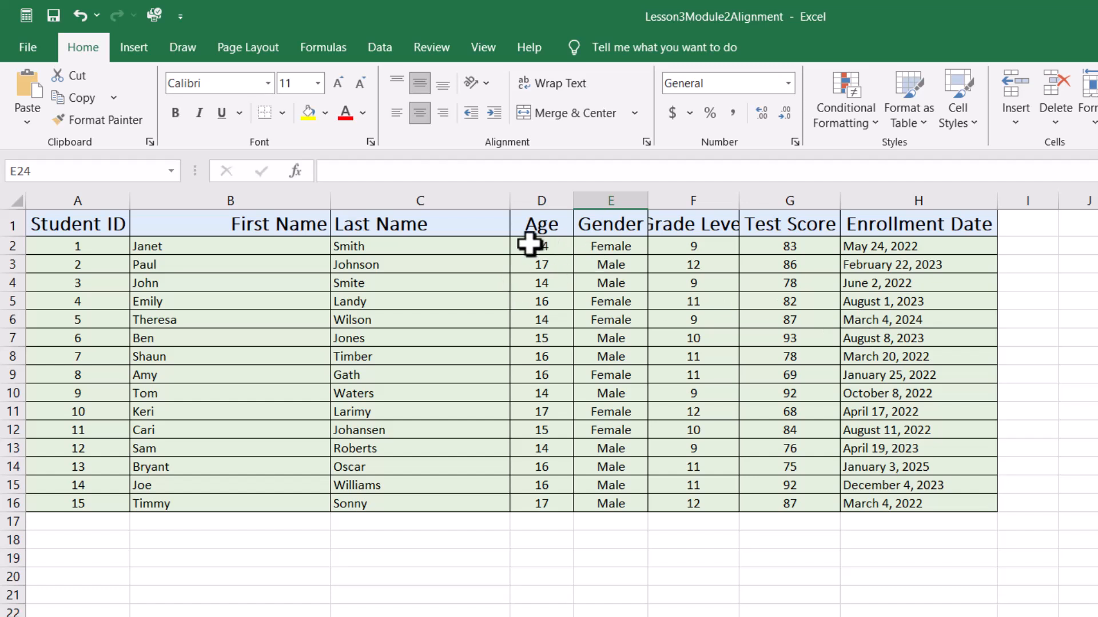
- Center-align the data in columns D to H, range D2:H16
{"action": "left_click_drag", "start_coordinate": [530, 246], "coordinate": [900, 501]}
{"action": "left_click", "coordinate": [417, 114]}
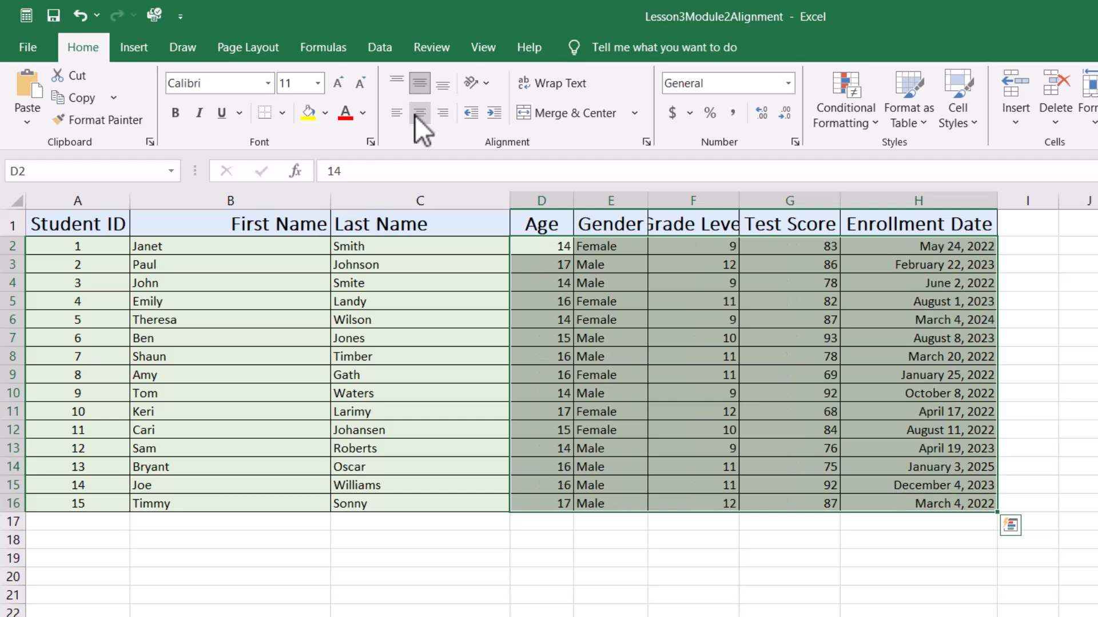
{"action": "left_click", "coordinate": [418, 114]}
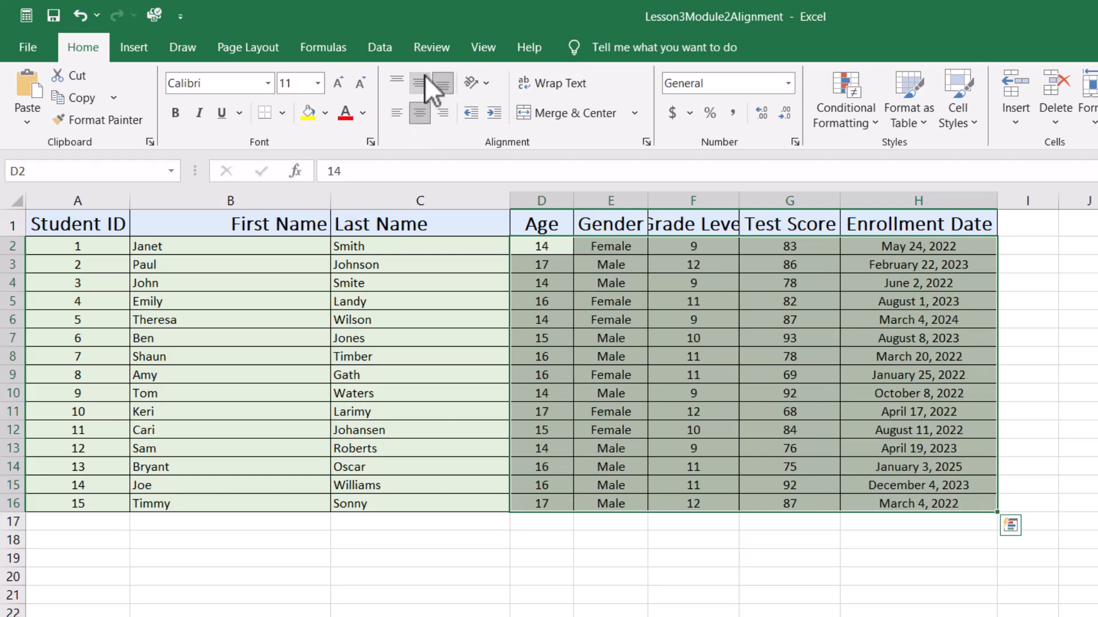
{"action": "left_click", "coordinate": [278, 253]}
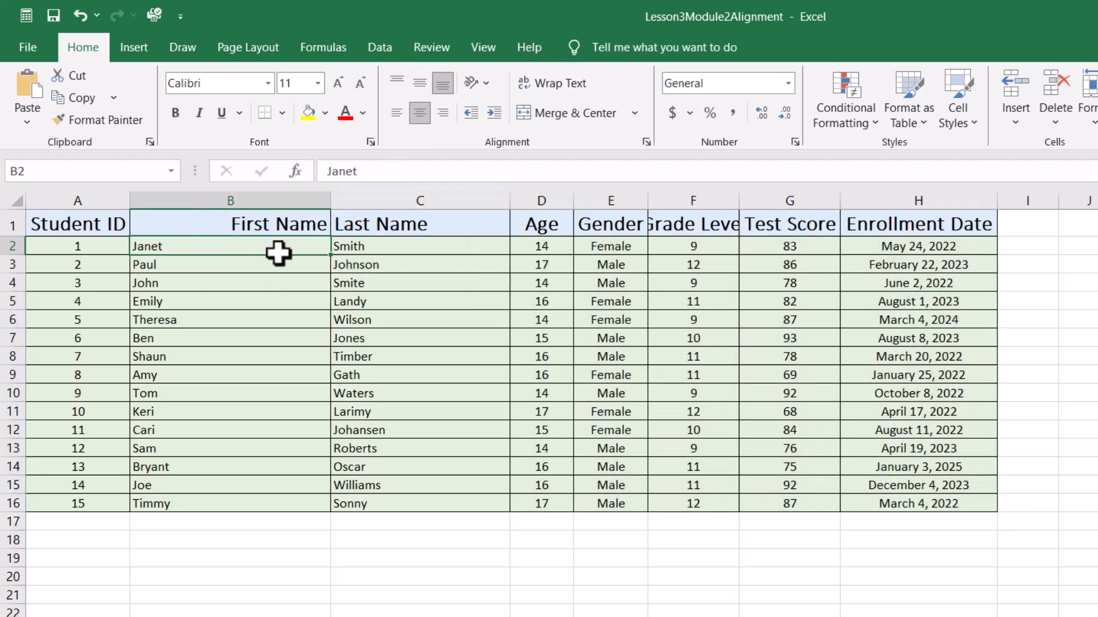
{"action": "left_click_drag", "start_coordinate": [278, 253], "coordinate": [359, 504]}
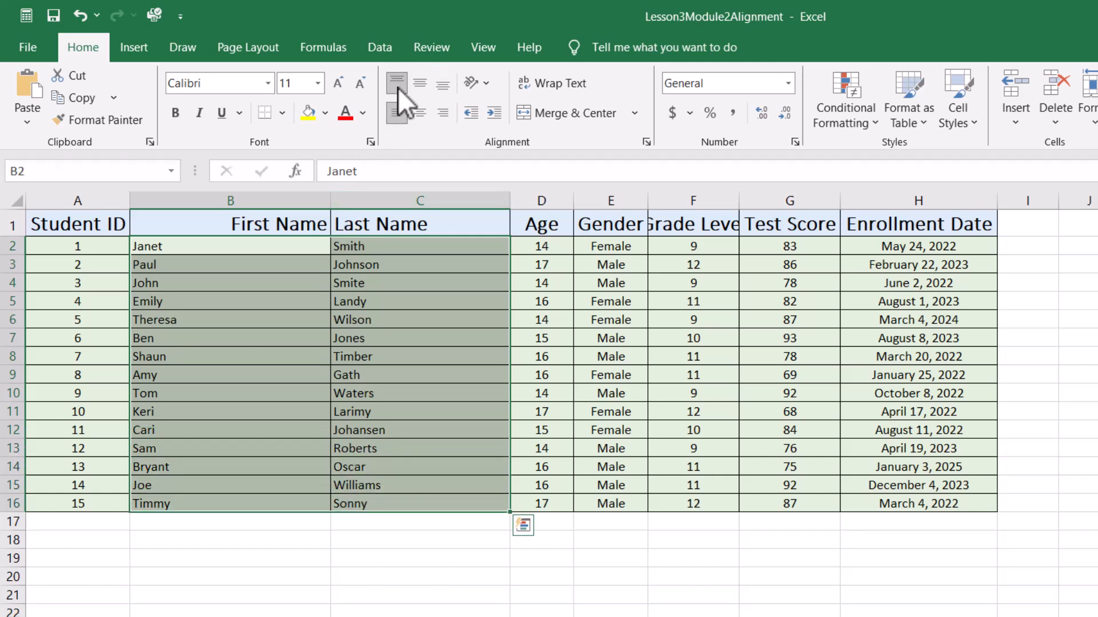
{"action": "left_click", "coordinate": [346, 588]}
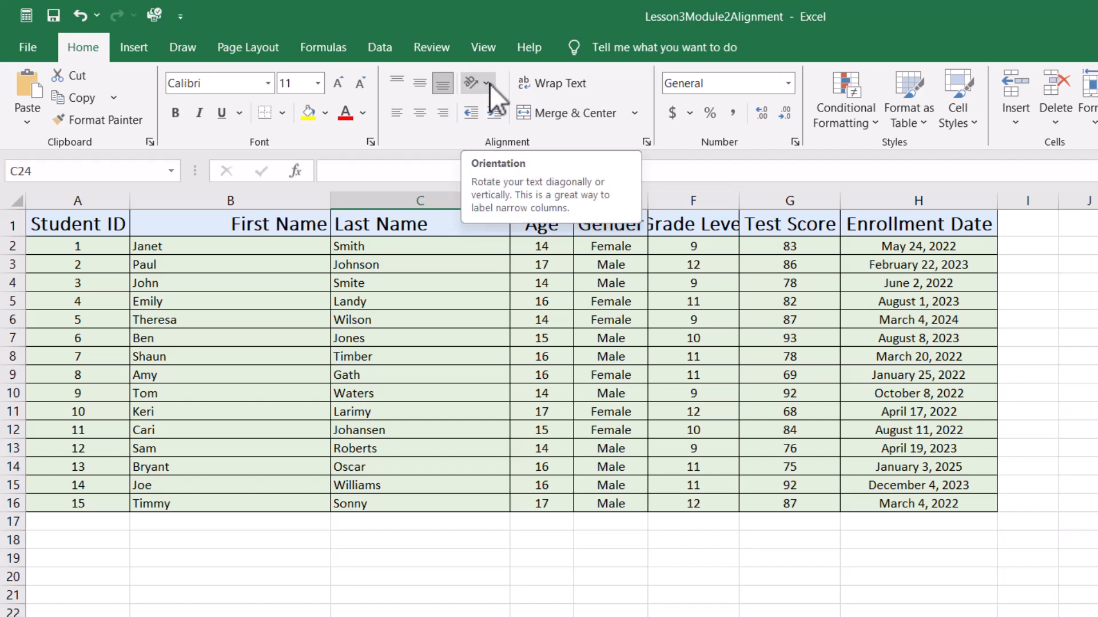
- Make row 2 taller and angle the text of cell G2 counterclockwise
{"action": "left_click", "coordinate": [812, 251]}
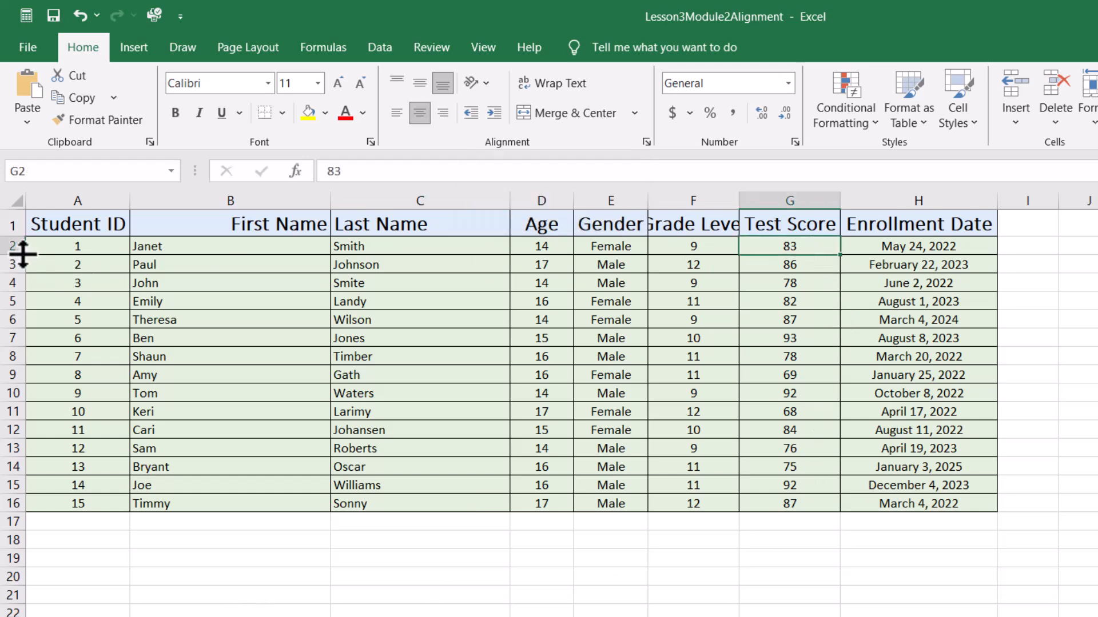
{"action": "left_click_drag", "start_coordinate": [17, 255], "coordinate": [17, 318]}
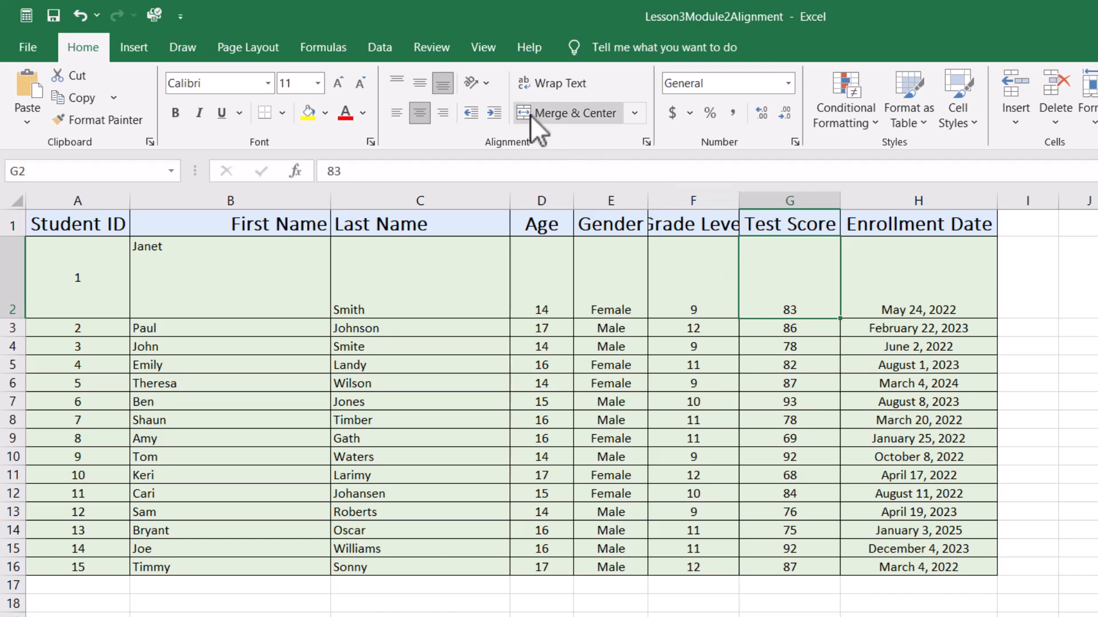
{"action": "left_click", "coordinate": [485, 82]}
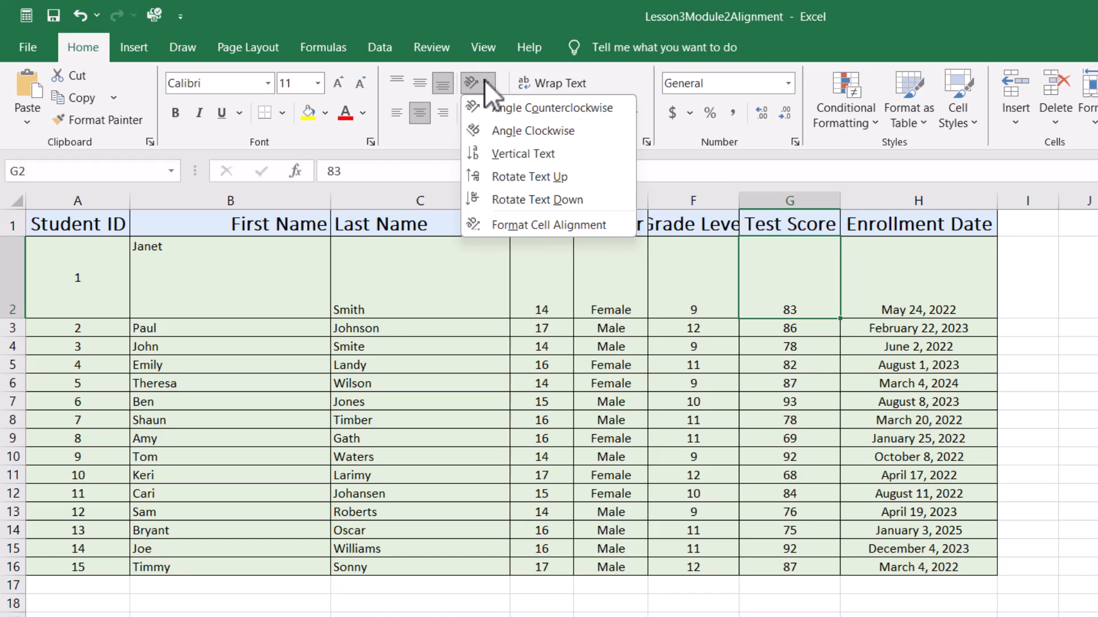
{"action": "left_click", "coordinate": [531, 108]}
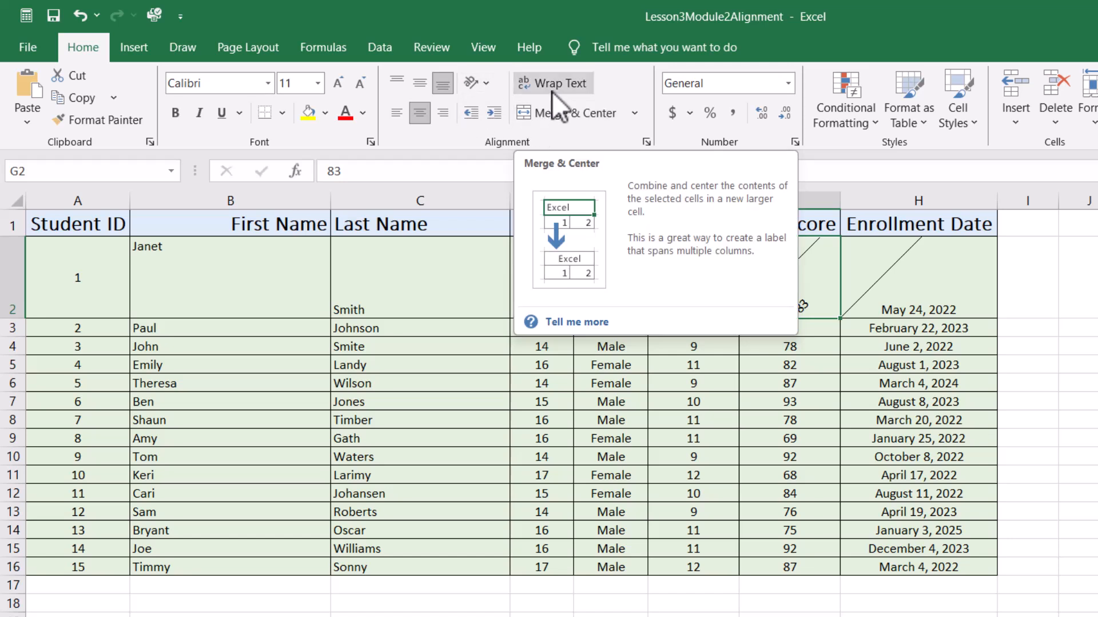
- Apply Vertical Text and then Rotate Text Down to the text in cell G2
{"action": "left_click", "coordinate": [492, 82]}
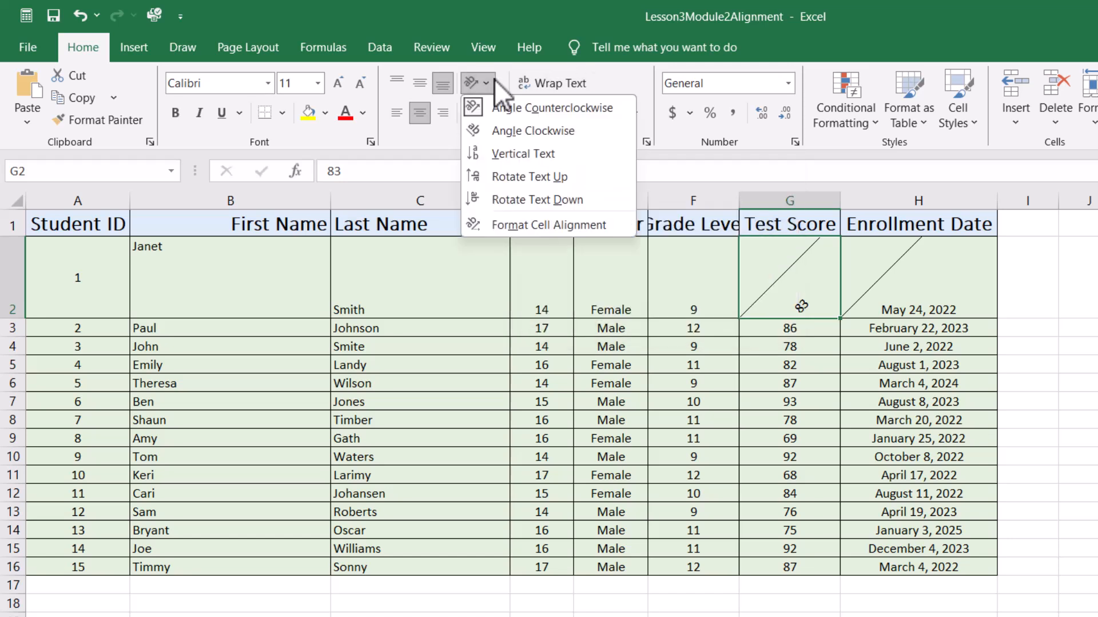
{"action": "left_click", "coordinate": [496, 154]}
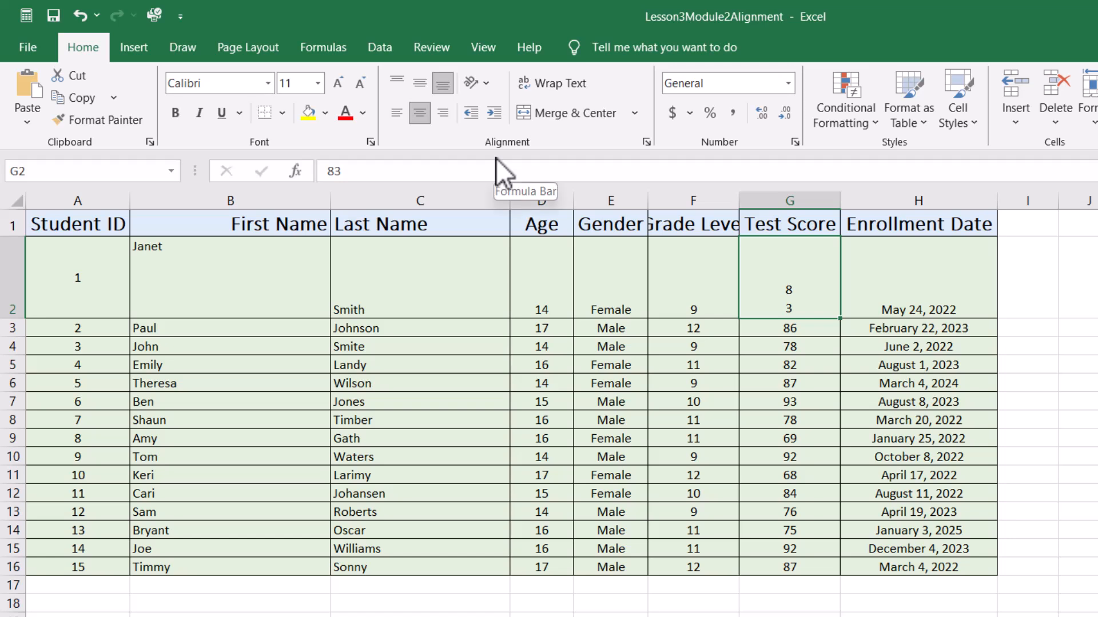
{"action": "left_click", "coordinate": [486, 83]}
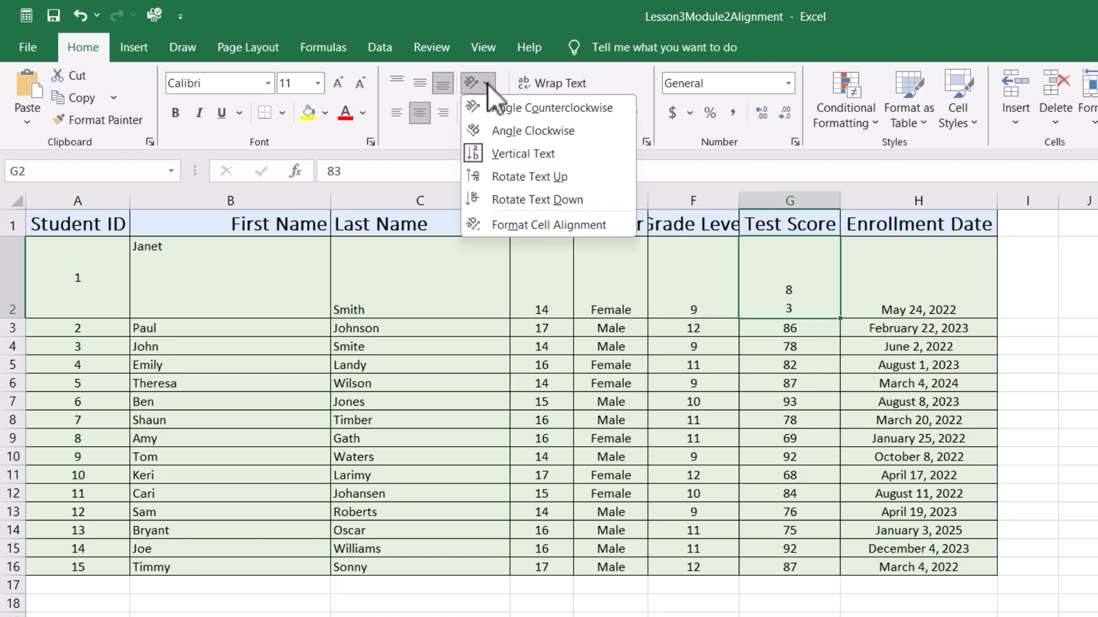
{"action": "left_click", "coordinate": [490, 205]}
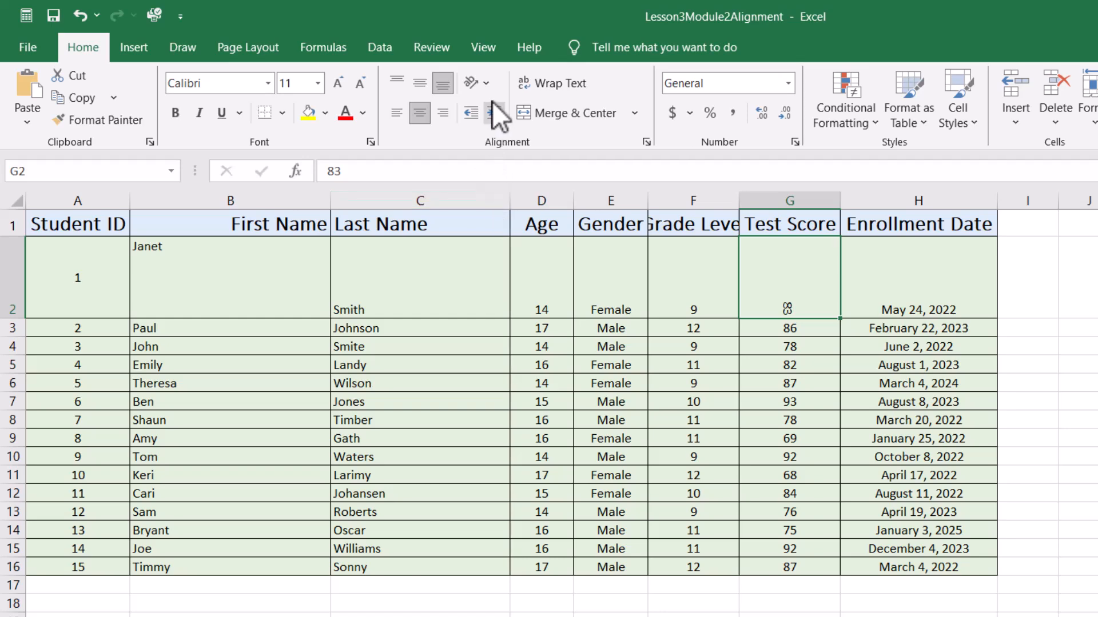
- Open the Format Cell Alignment options for G2 and close the dialog without changes
{"action": "left_click", "coordinate": [486, 82]}
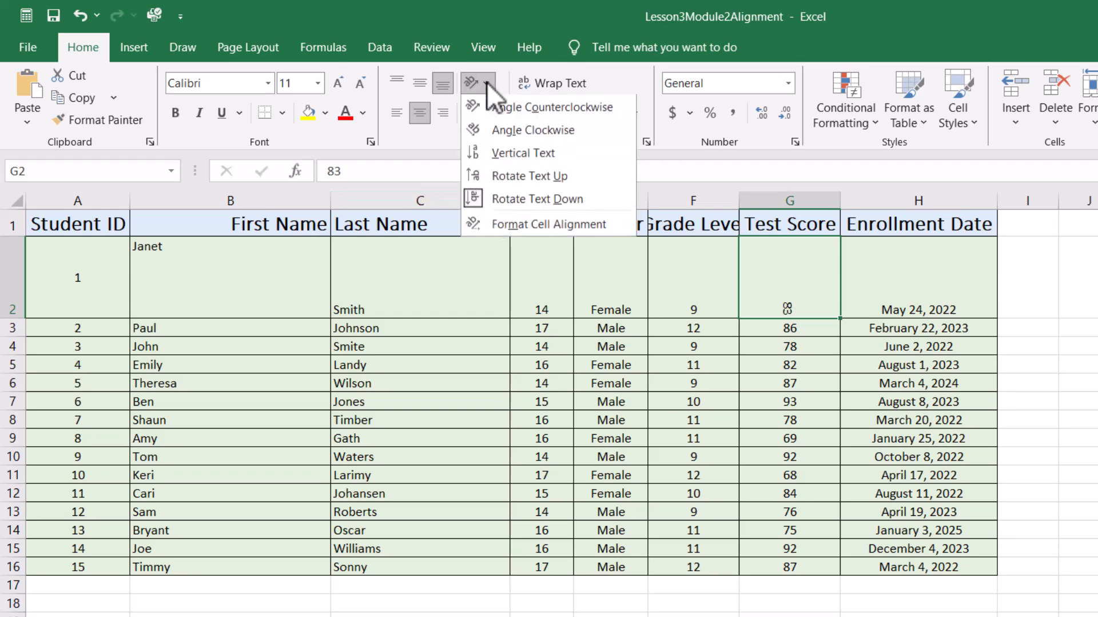
{"action": "left_click", "coordinate": [516, 232]}
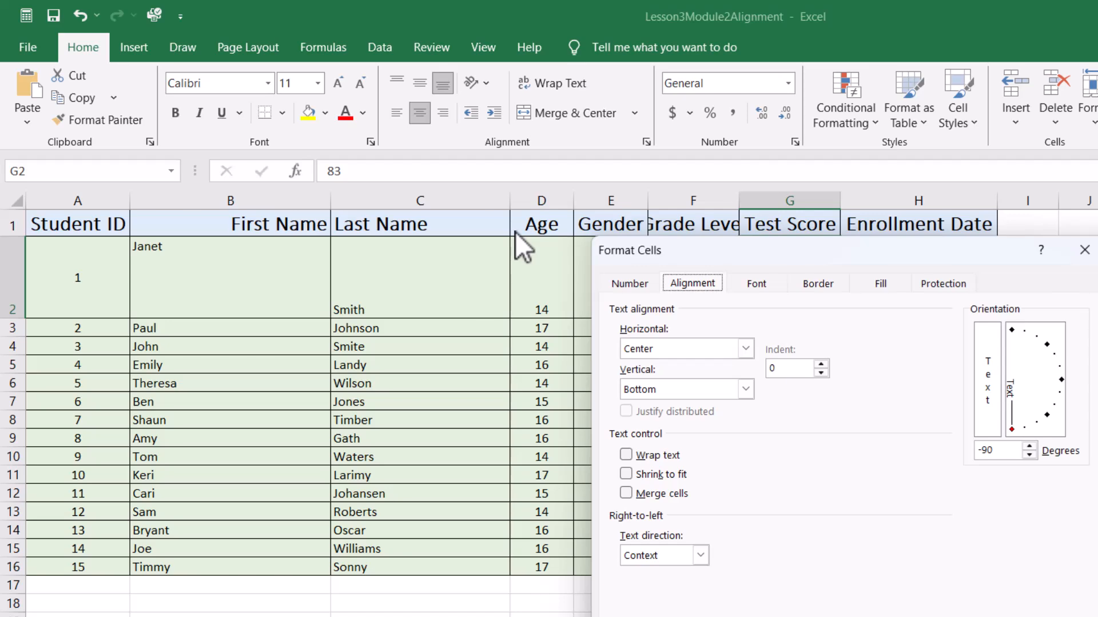
{"action": "left_click", "coordinate": [1083, 251]}
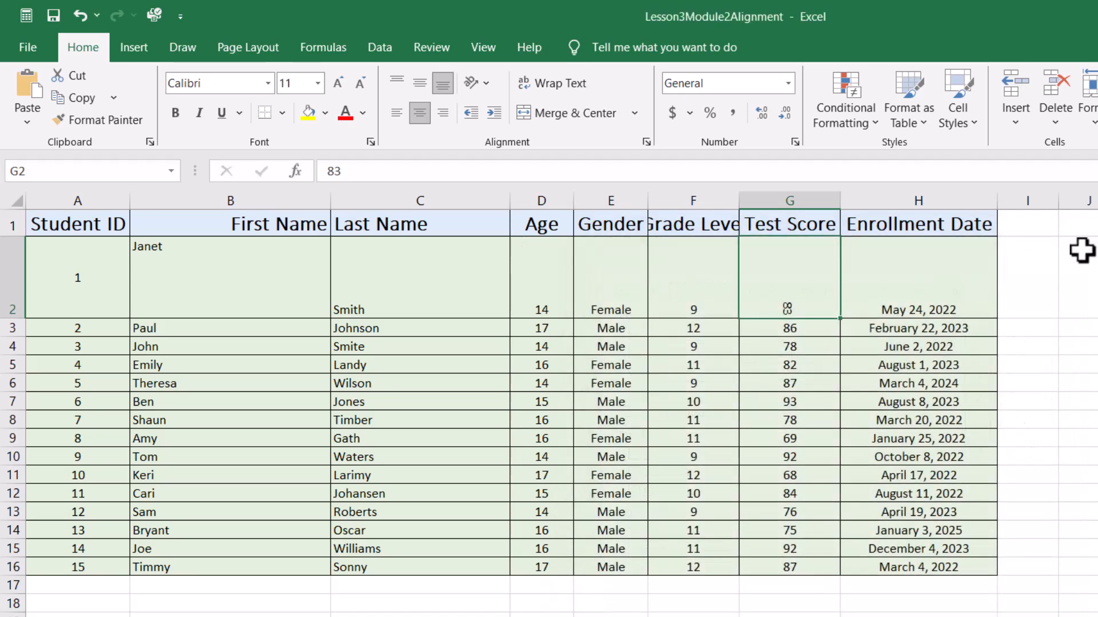
- Undo the last three text orientation changes on cell G2
{"action": "key", "text": "ctrl+z"}
{"action": "key", "text": "ctrl+z"}
{"action": "key", "text": "ctrl+z"}
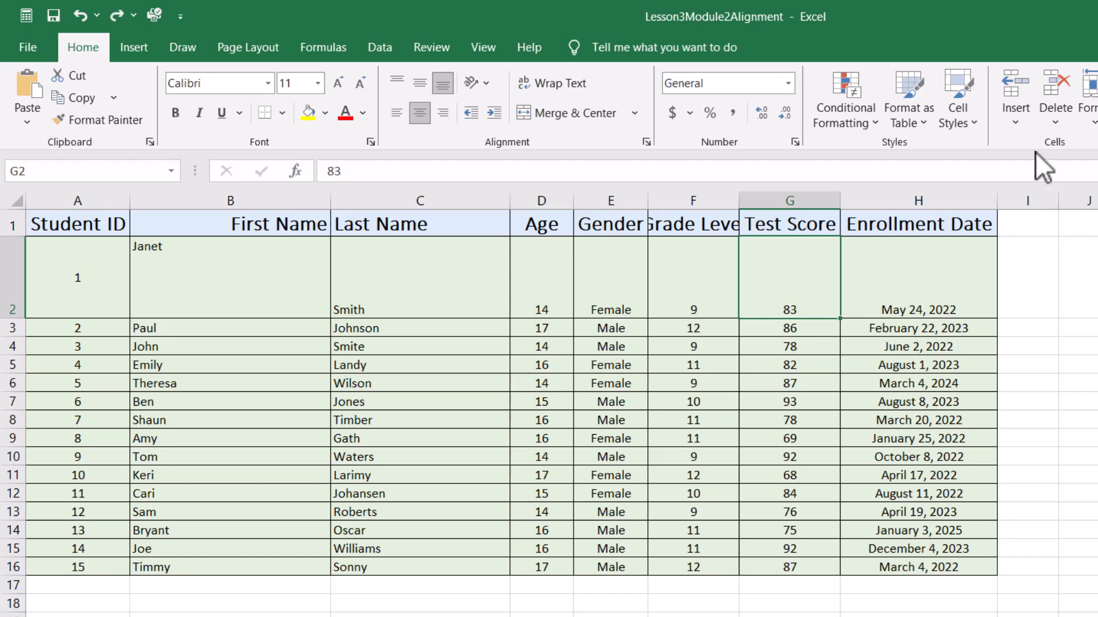
- Increase and then decrease the indent of cell G2, twice in a row
{"action": "left_click", "coordinate": [486, 86]}
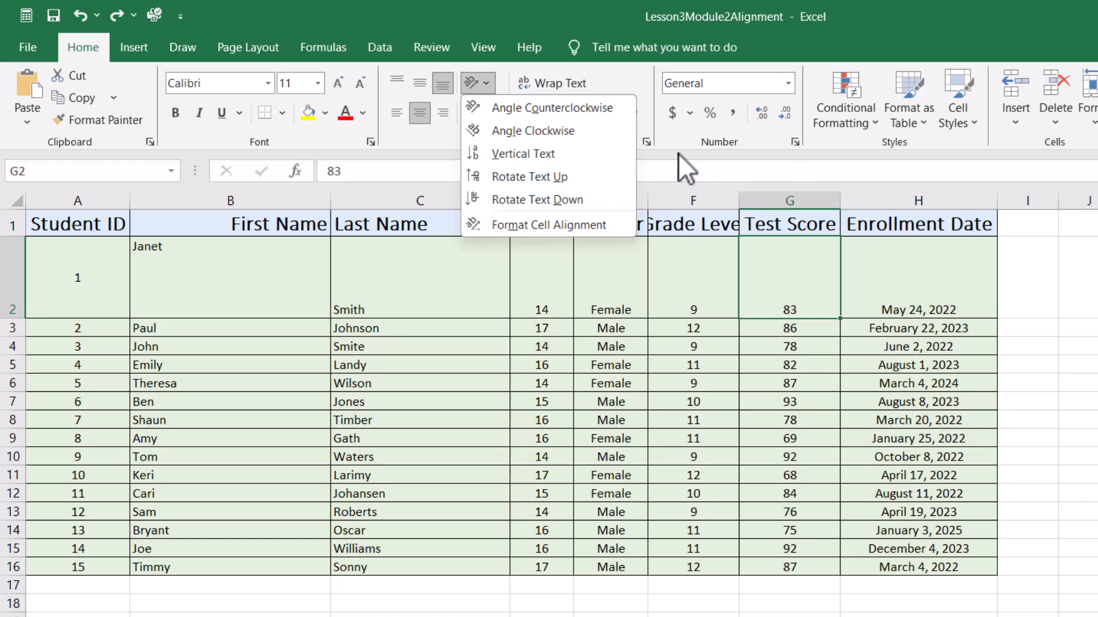
{"action": "left_click", "coordinate": [1086, 288]}
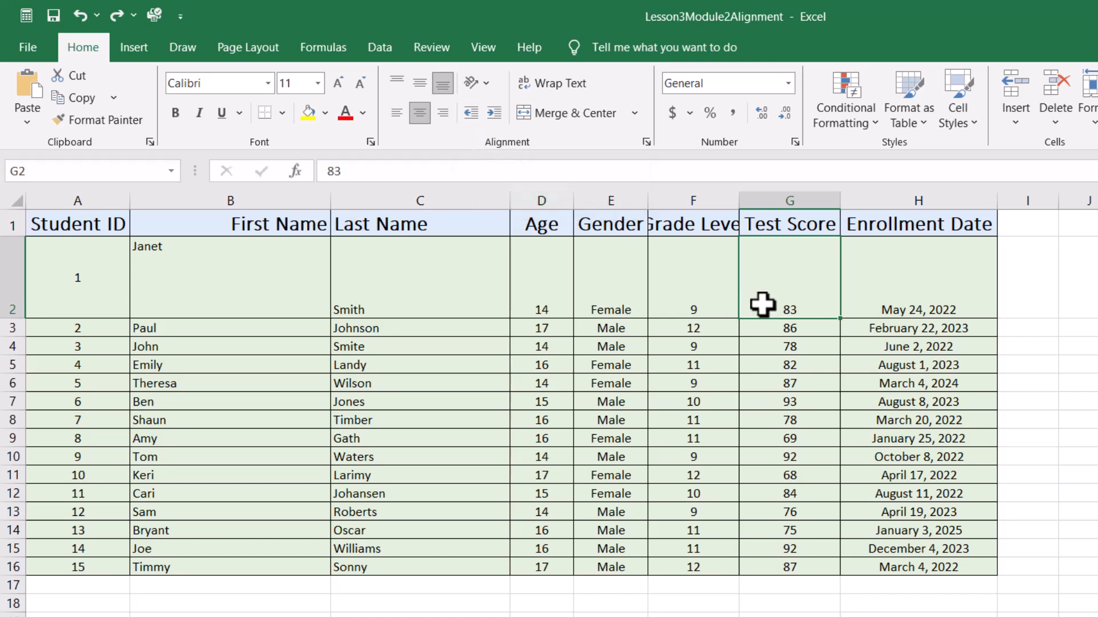
{"action": "left_click", "coordinate": [496, 112]}
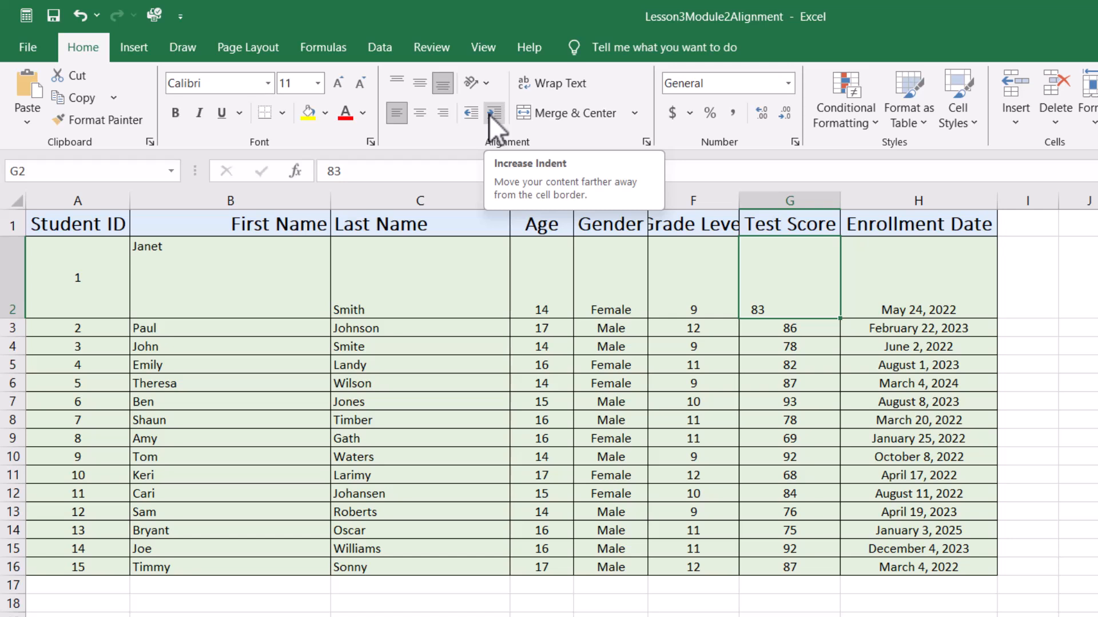
{"action": "left_click", "coordinate": [472, 117]}
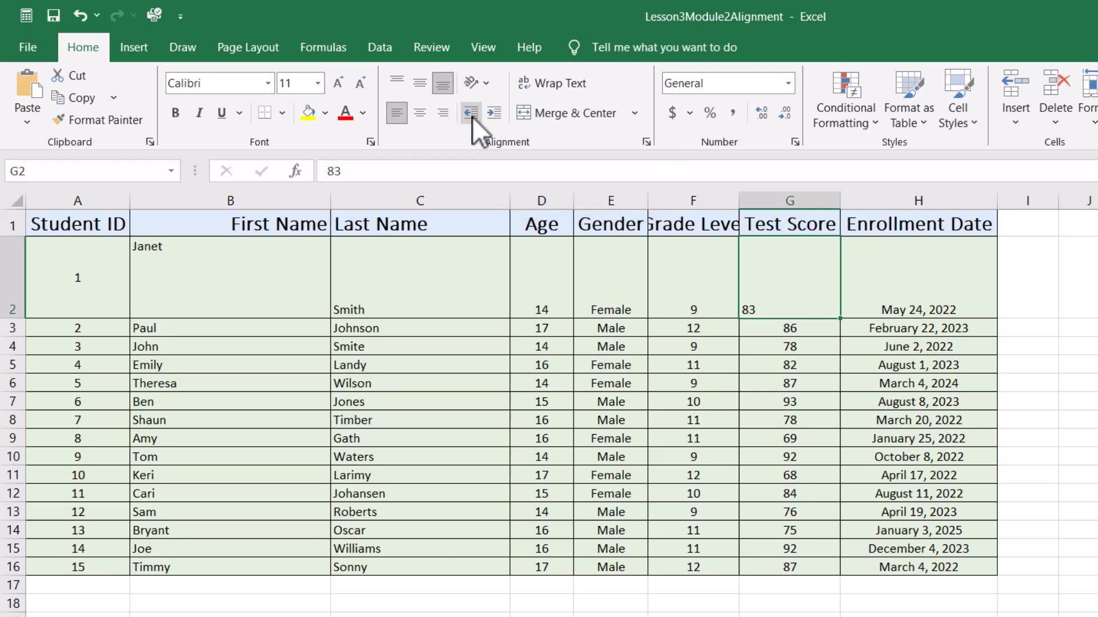
{"action": "left_click", "coordinate": [492, 117]}
{"action": "left_click", "coordinate": [474, 116]}
- Center cell G2 both vertically and horizontally, and autofit the height of row 2
{"action": "left_click", "coordinate": [428, 87]}
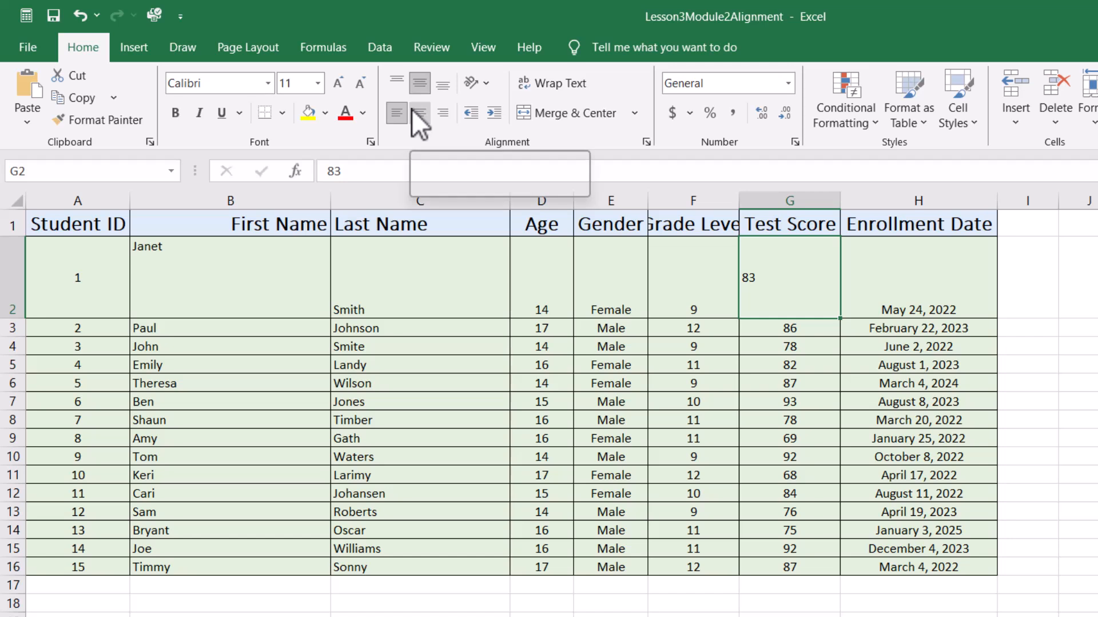
{"action": "left_click", "coordinate": [412, 109]}
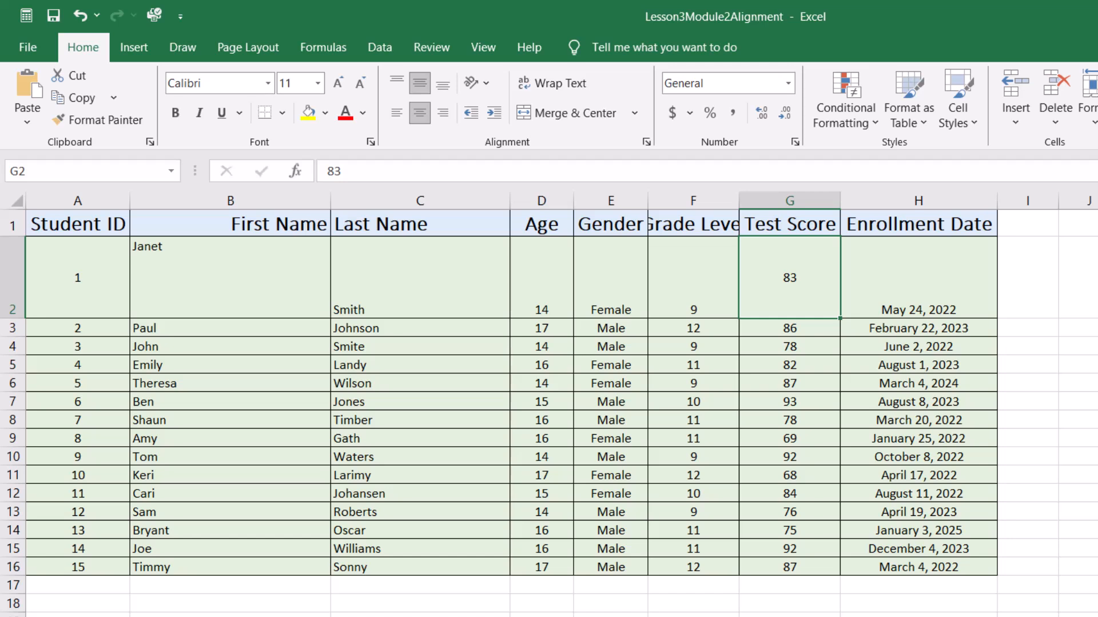
{"action": "double_click", "coordinate": [11, 319]}
{"action": "left_click", "coordinate": [172, 616]}
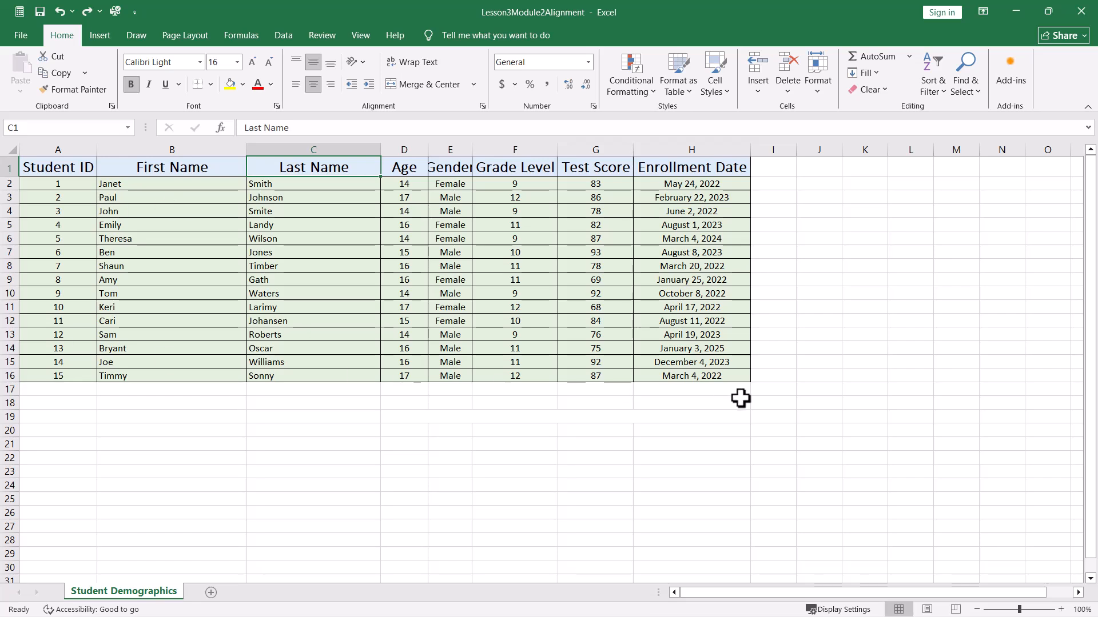
- Left-align the header cells B1:C1, then merge and center them, accepting the warning
{"action": "left_click_drag", "start_coordinate": [172, 164], "coordinate": [250, 165]}
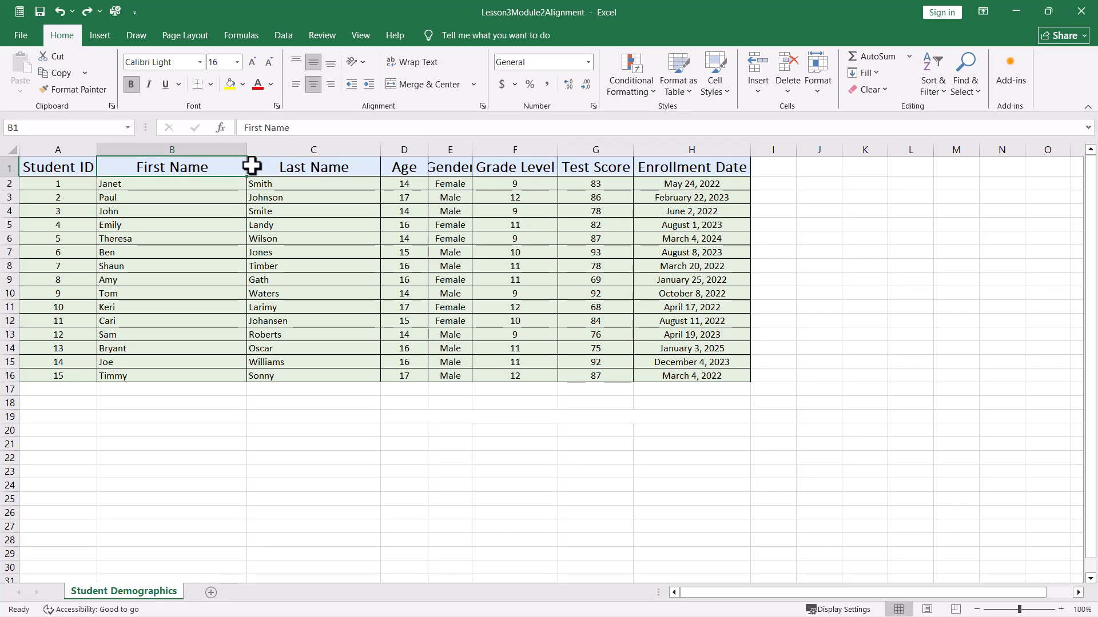
{"action": "left_click", "coordinate": [294, 85]}
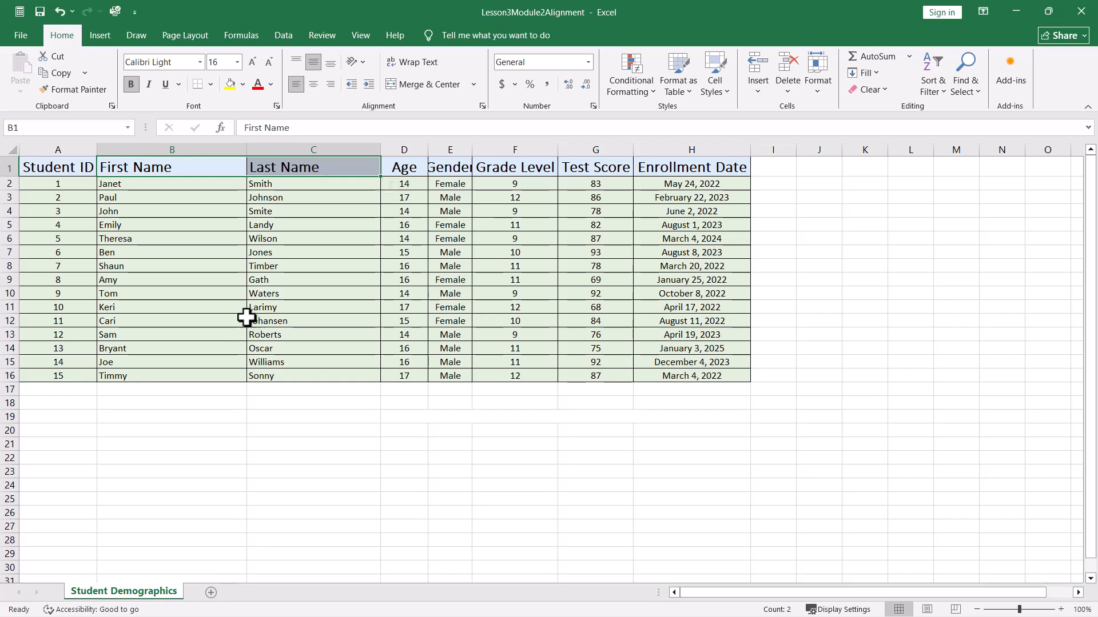
{"action": "left_click", "coordinate": [441, 83]}
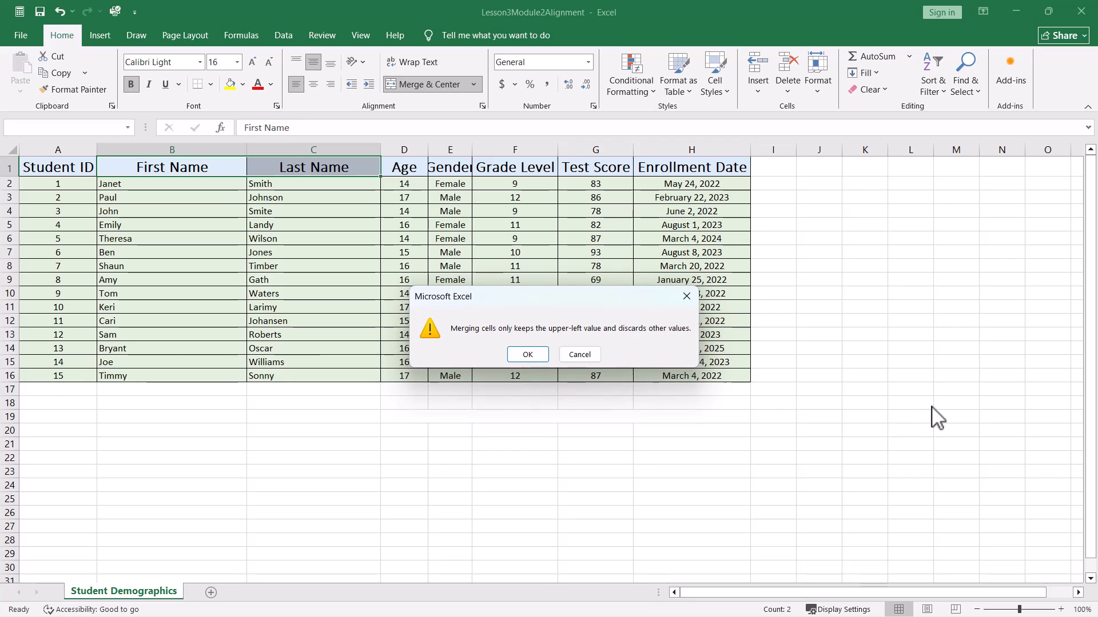
{"action": "left_click", "coordinate": [522, 359]}
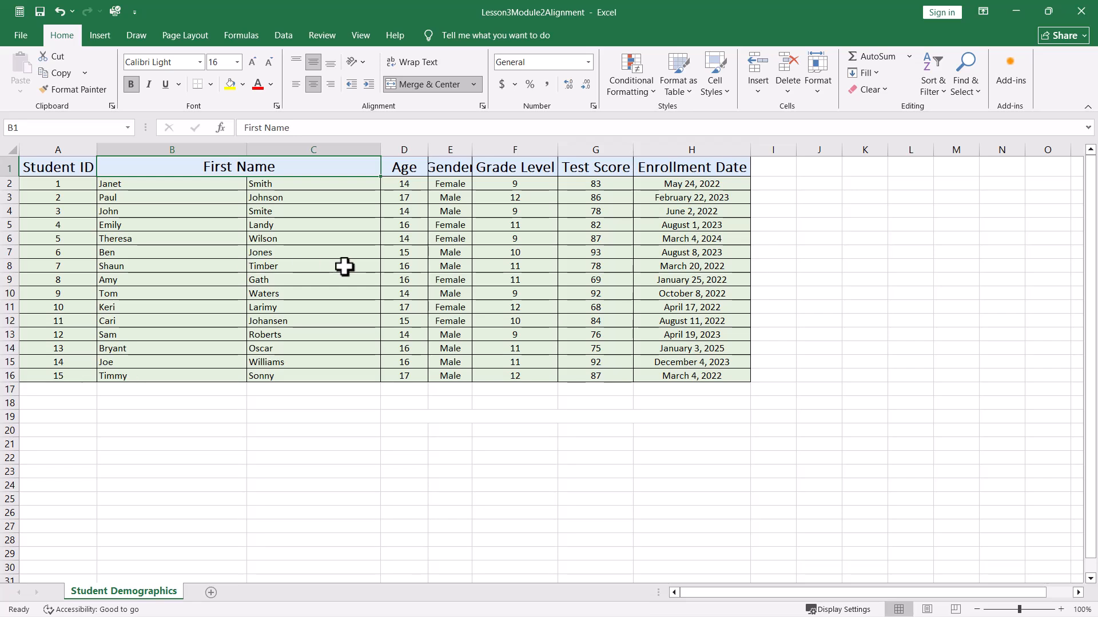
- Select the merged First Name header cell and unmerge it
{"action": "left_click", "coordinate": [309, 459]}
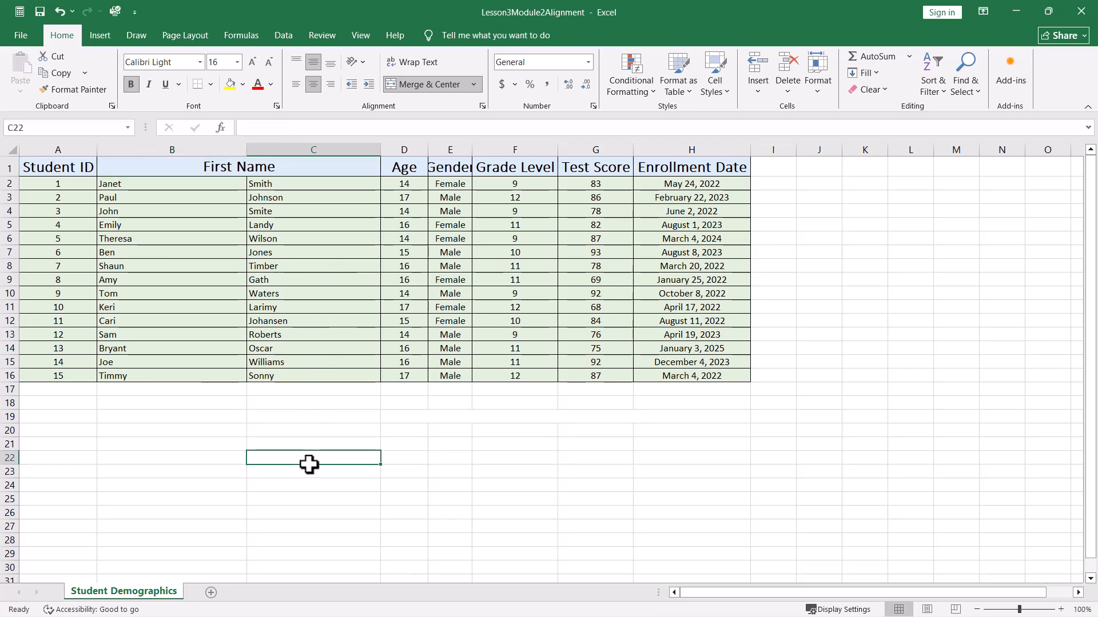
{"action": "left_click", "coordinate": [284, 237]}
{"action": "left_click", "coordinate": [285, 176]}
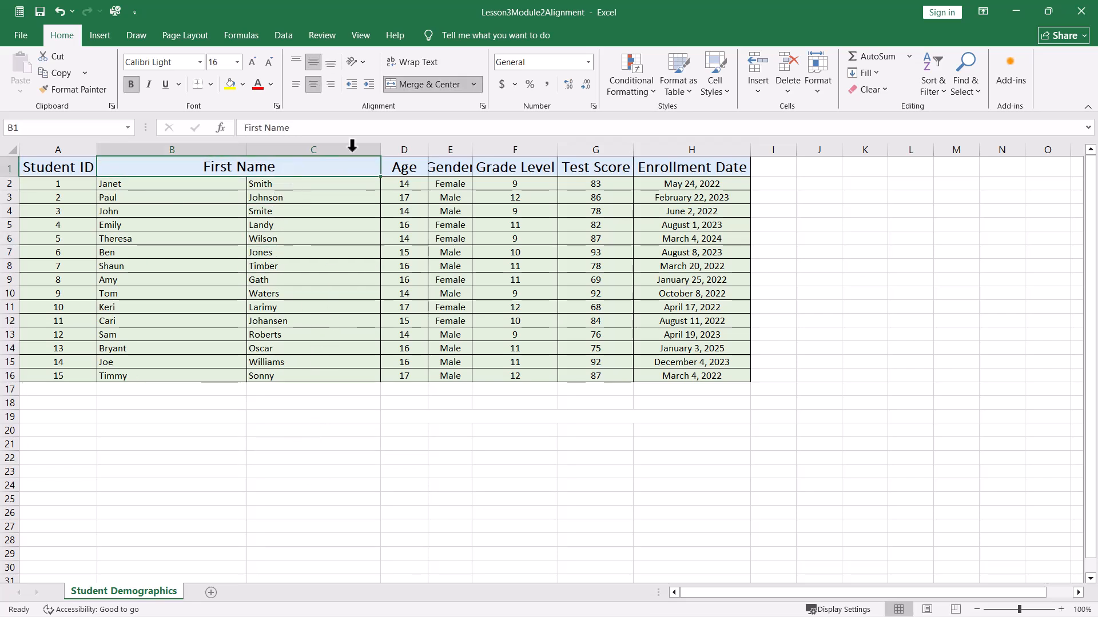
{"action": "left_click", "coordinate": [430, 84]}
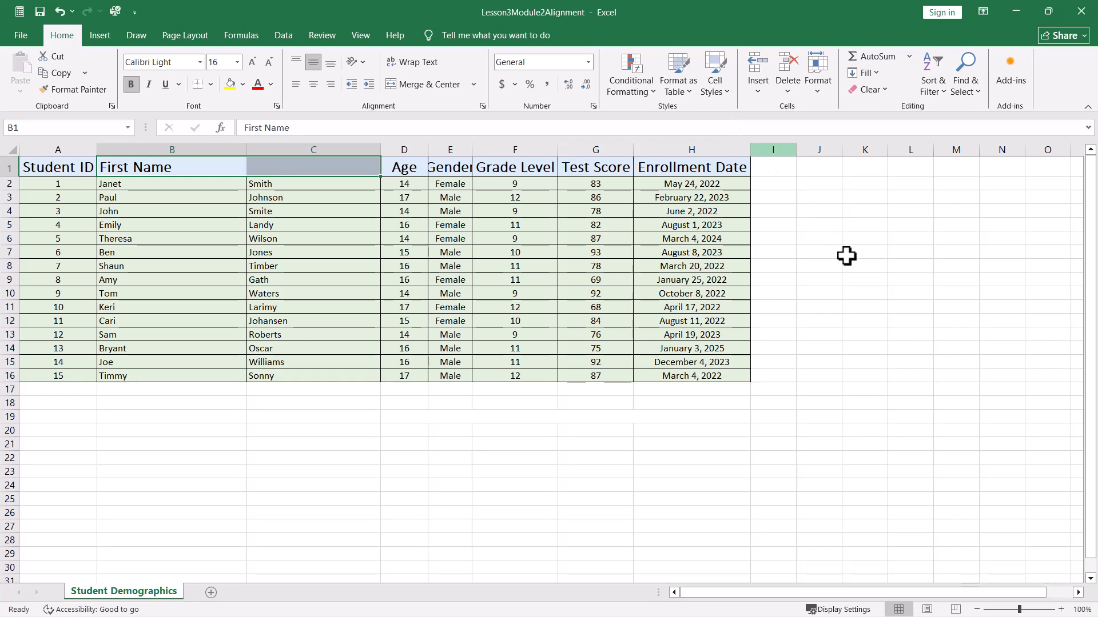
- Undo the unmerge, the merge and the left-alignment of the B1:C1 headers
{"action": "key", "text": "ctrl+z"}
{"action": "key", "text": "ctrl+z"}
{"action": "key", "text": "ctrl+c"}
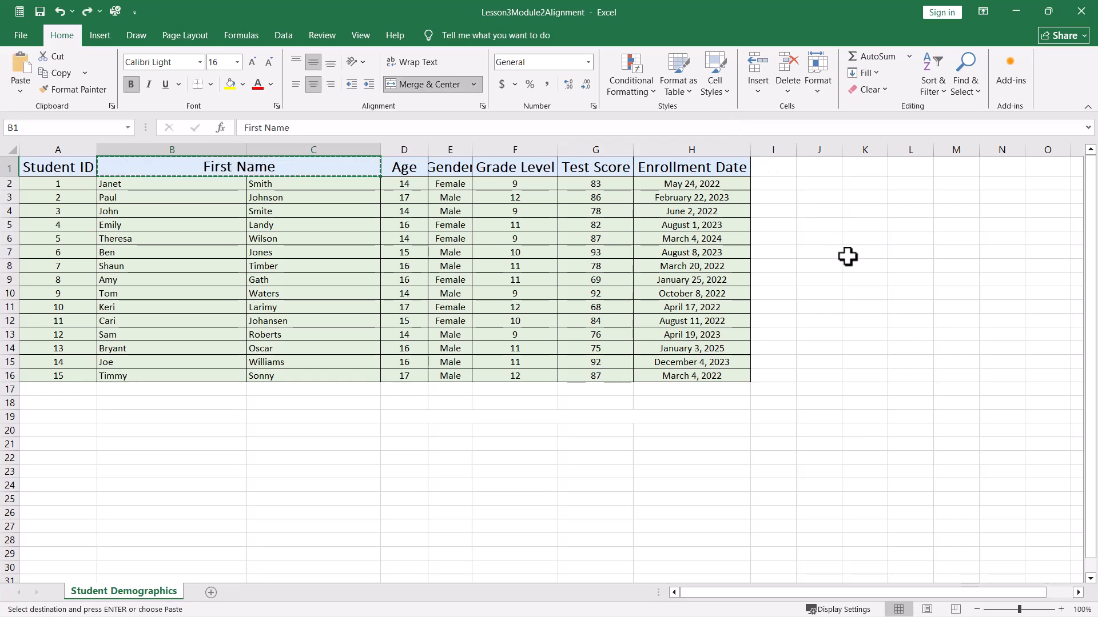
{"action": "key", "text": "ctrl+z"}
{"action": "key", "text": "Escape"}
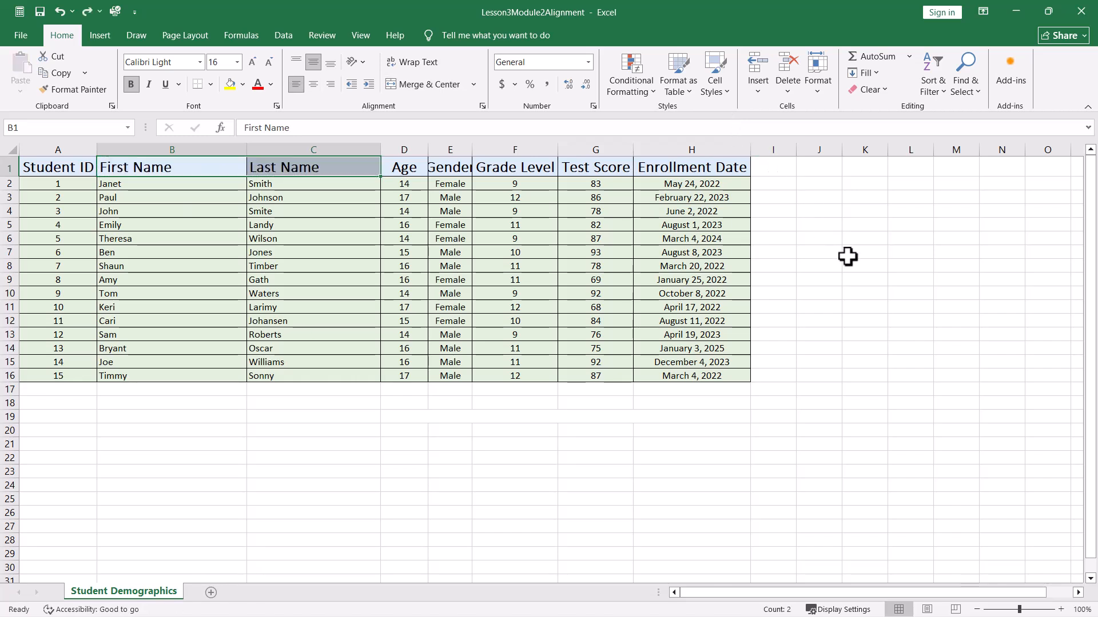
{"action": "key", "text": "ctrl+z"}
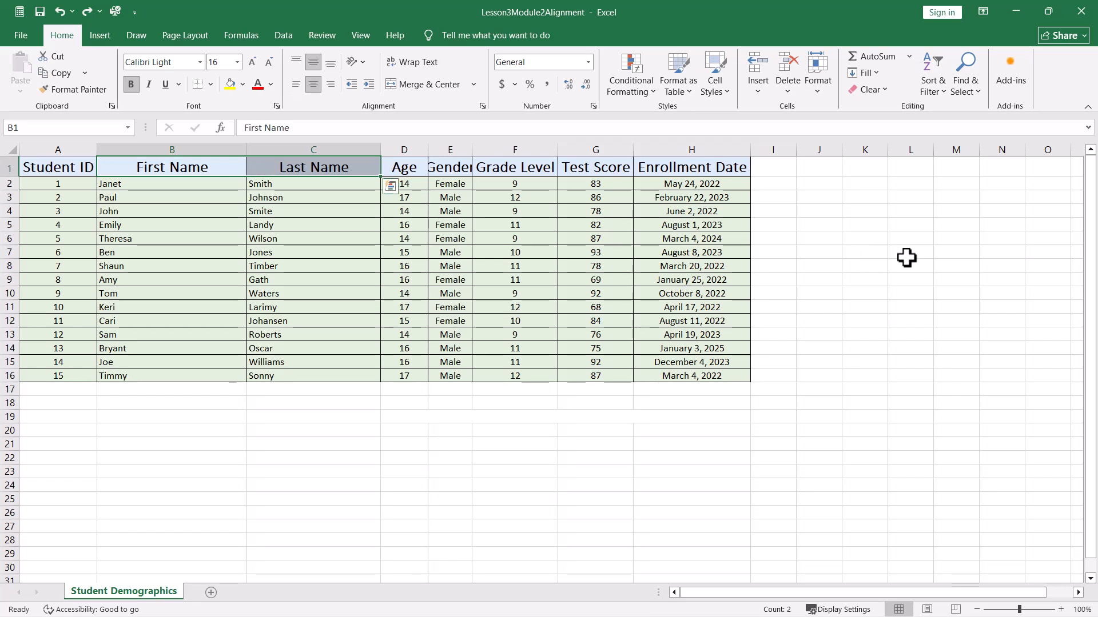
- Left-align the First Name and Last Name headers in B1:C1
{"action": "left_click", "coordinate": [965, 251]}
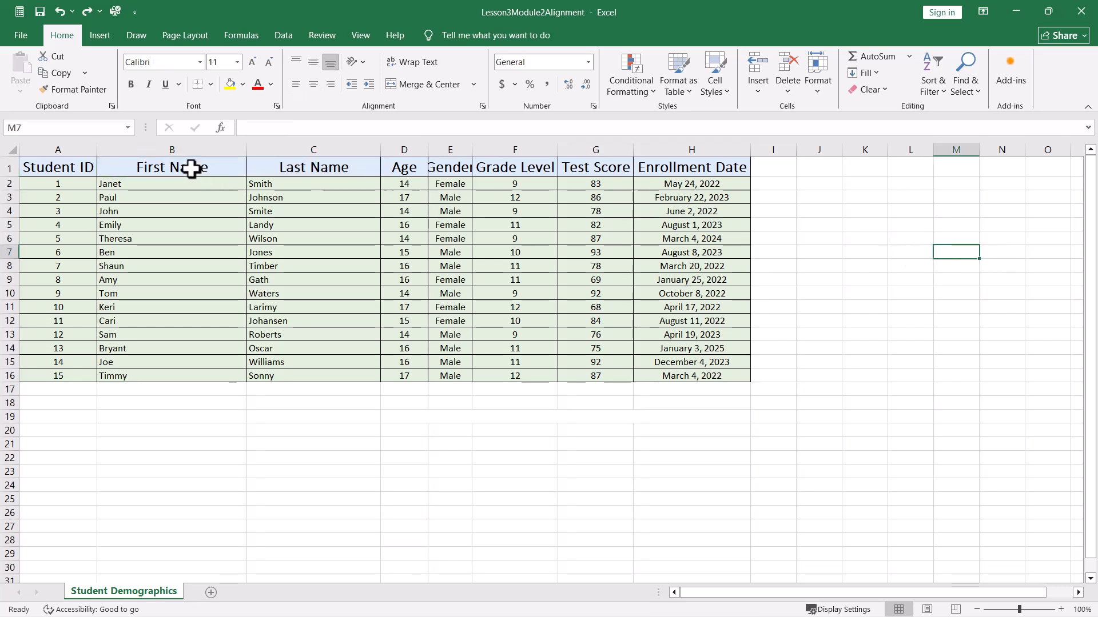
{"action": "left_click_drag", "start_coordinate": [195, 166], "coordinate": [269, 166]}
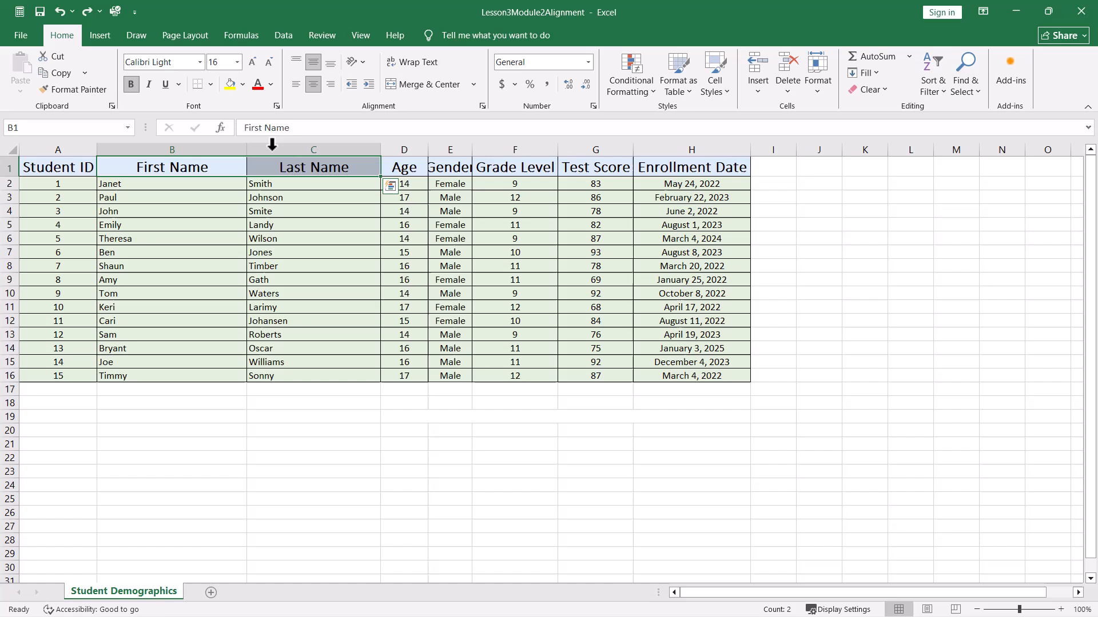
{"action": "left_click", "coordinate": [295, 83]}
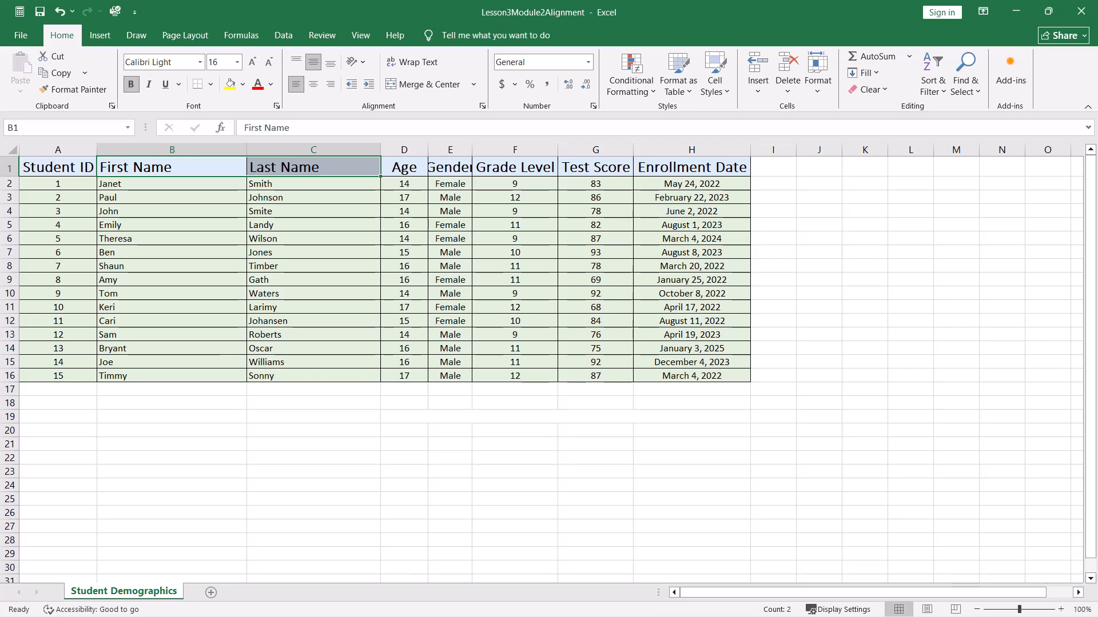
- Set the horizontal alignment of header cells B1:C1 to Center Across Selection
{"action": "left_click", "coordinate": [206, 169]}
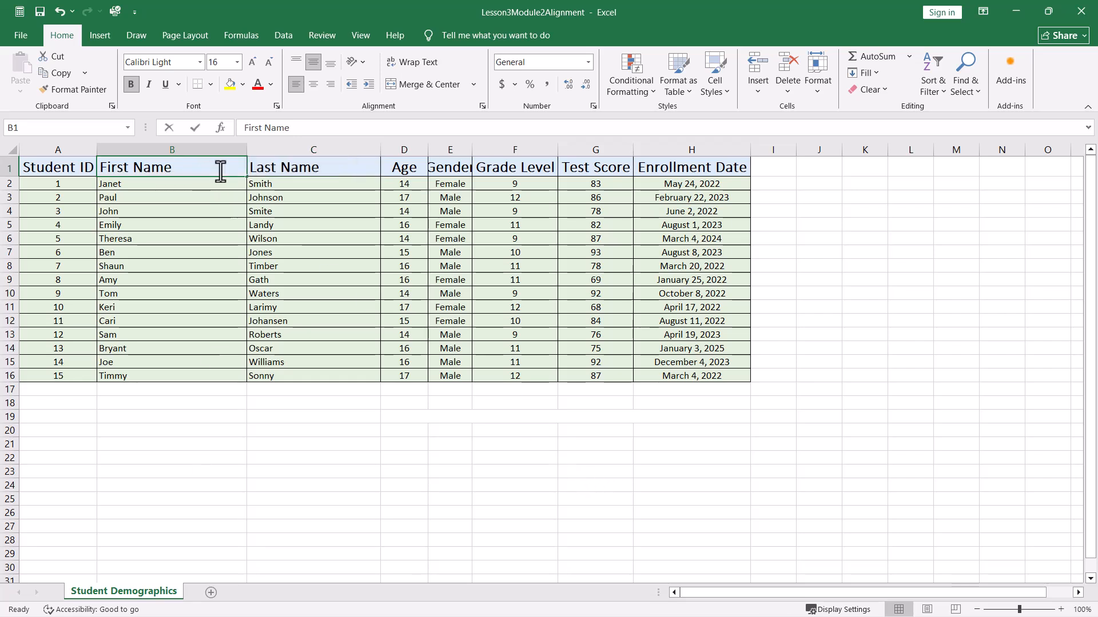
{"action": "left_click", "coordinate": [204, 226]}
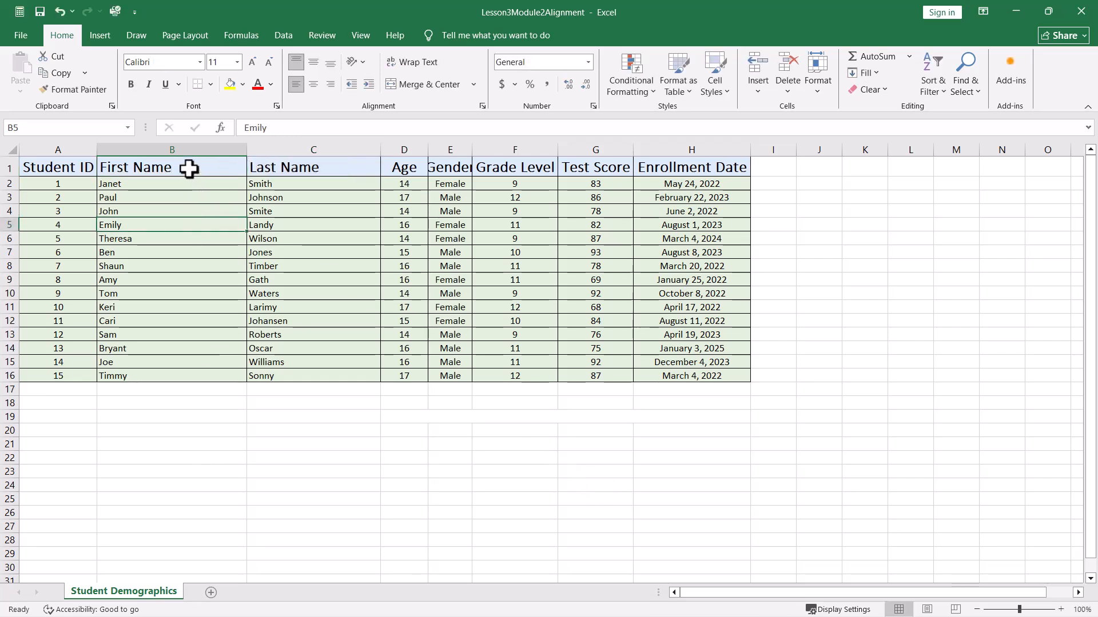
{"action": "left_click_drag", "start_coordinate": [188, 170], "coordinate": [295, 174]}
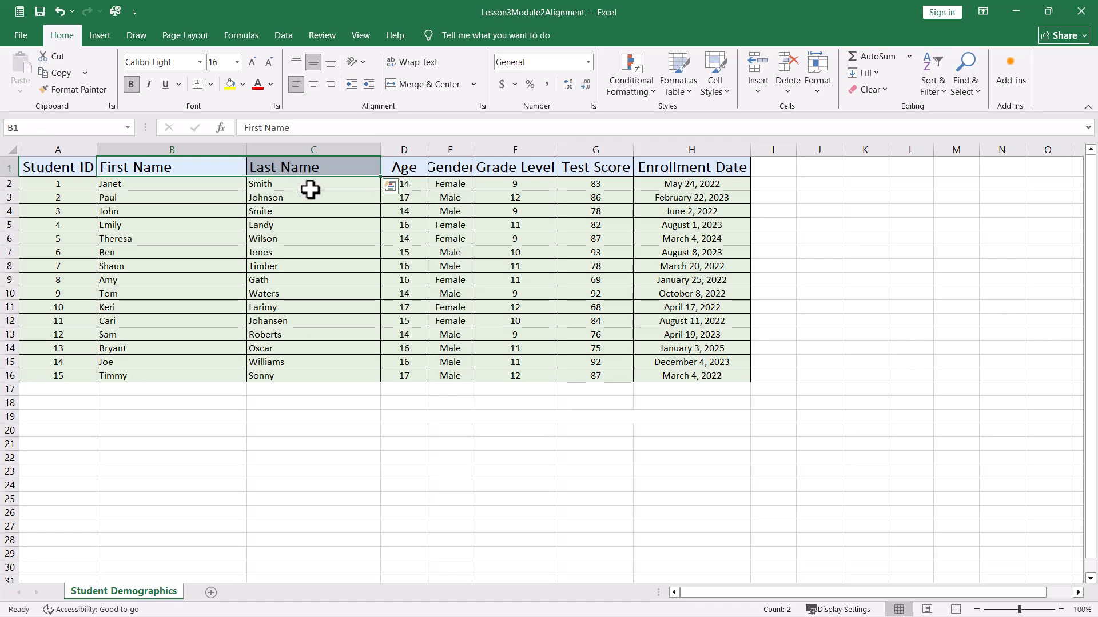
{"action": "left_click", "coordinate": [483, 106]}
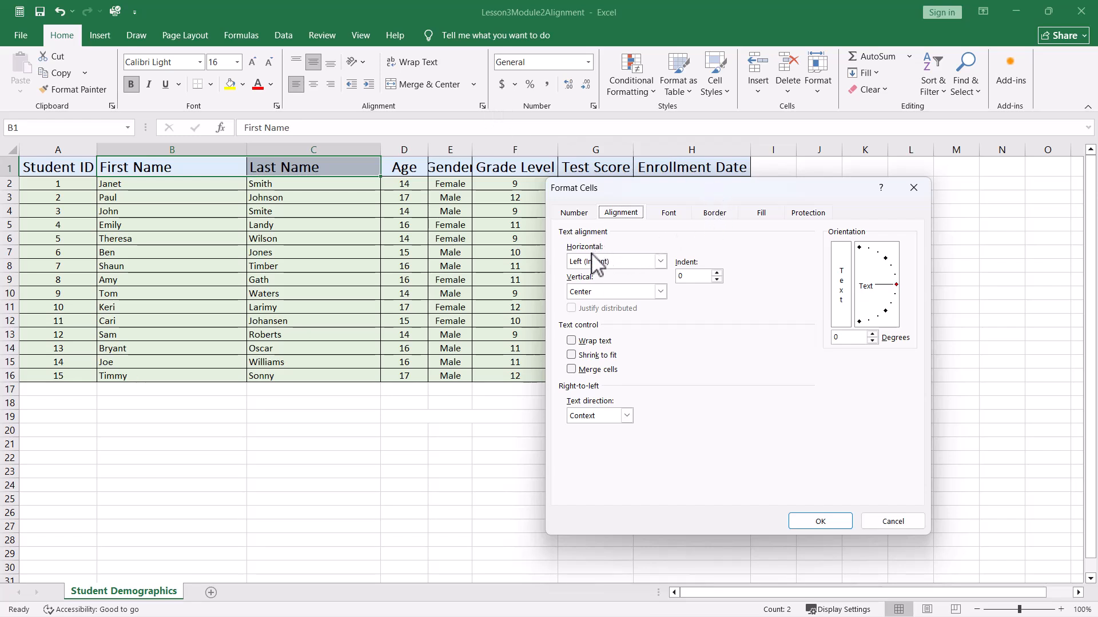
{"action": "left_click", "coordinate": [660, 262]}
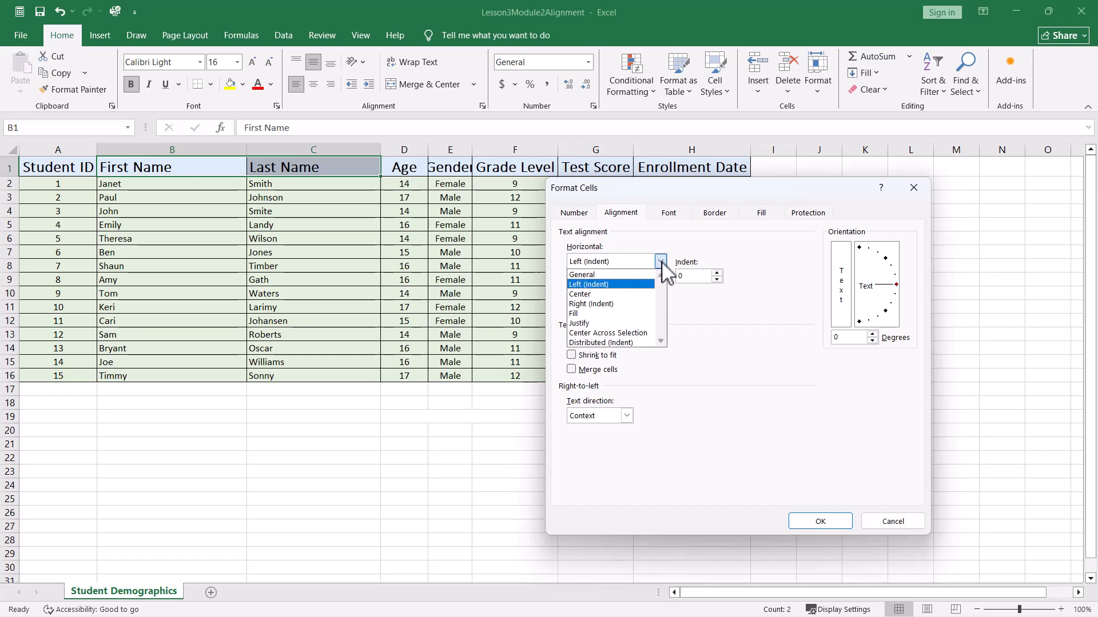
{"action": "left_click", "coordinate": [646, 334]}
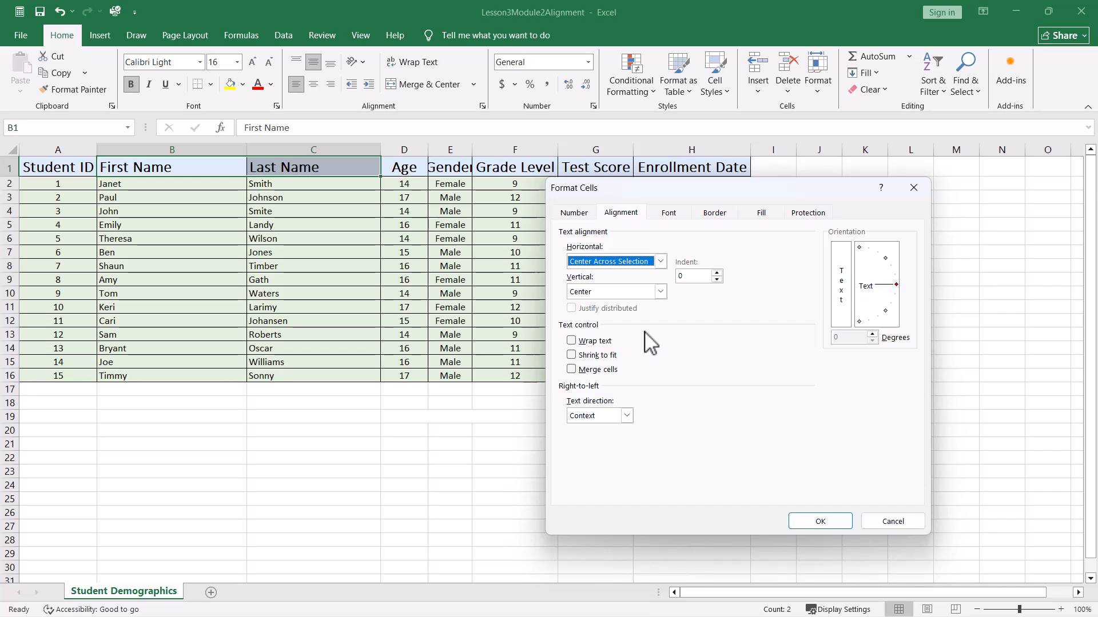
{"action": "left_click", "coordinate": [811, 519]}
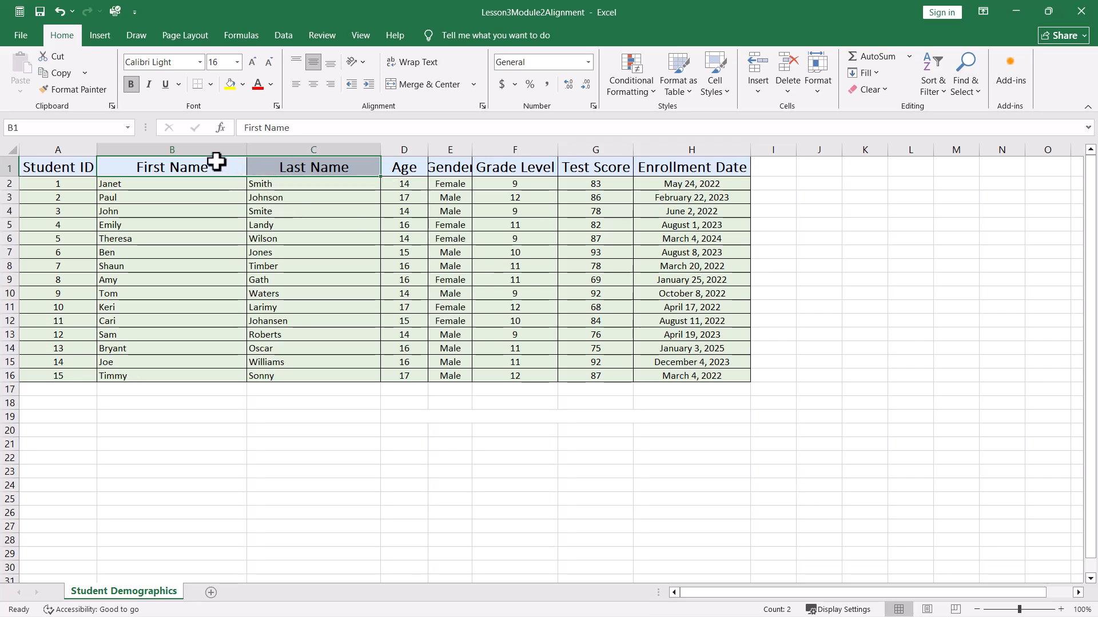
{"action": "left_click_drag", "start_coordinate": [203, 164], "coordinate": [175, 391]}
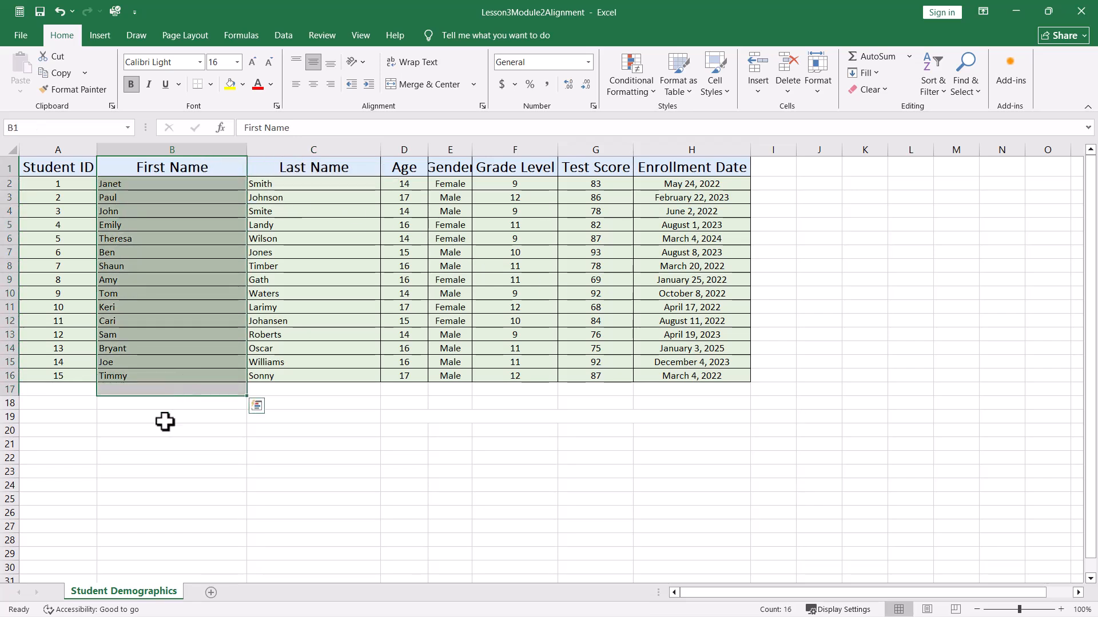
{"action": "left_click", "coordinate": [148, 469]}
{"action": "left_click_drag", "start_coordinate": [322, 165], "coordinate": [314, 364]}
{"action": "left_click", "coordinate": [259, 443]}
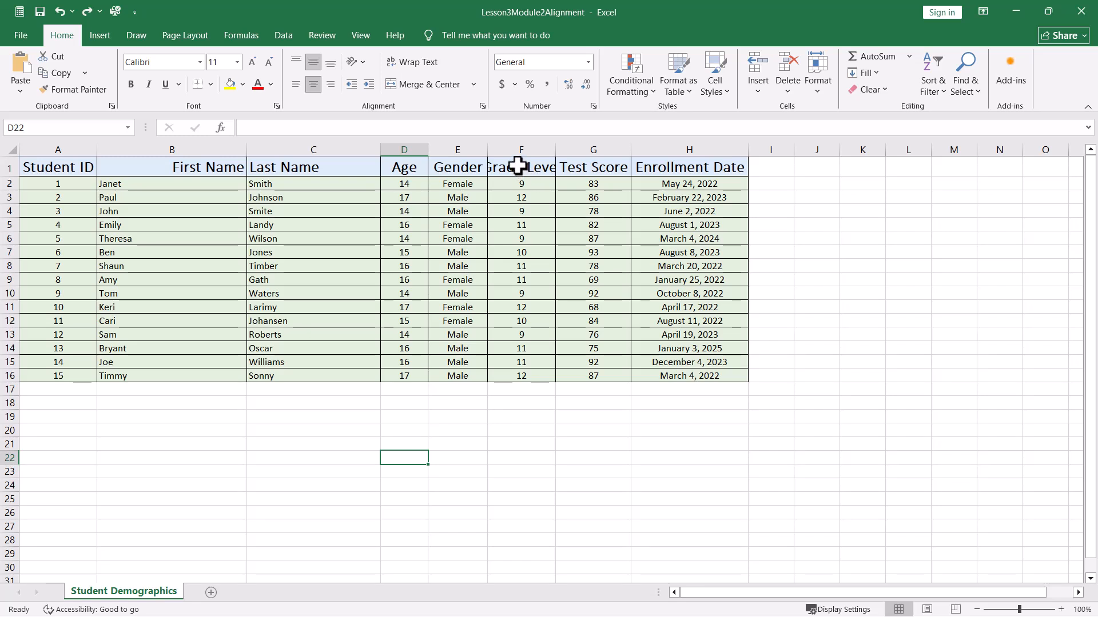
- Wrap the text of the Grade Level header in F1, then undo the wrap
{"action": "left_click", "coordinate": [518, 166]}
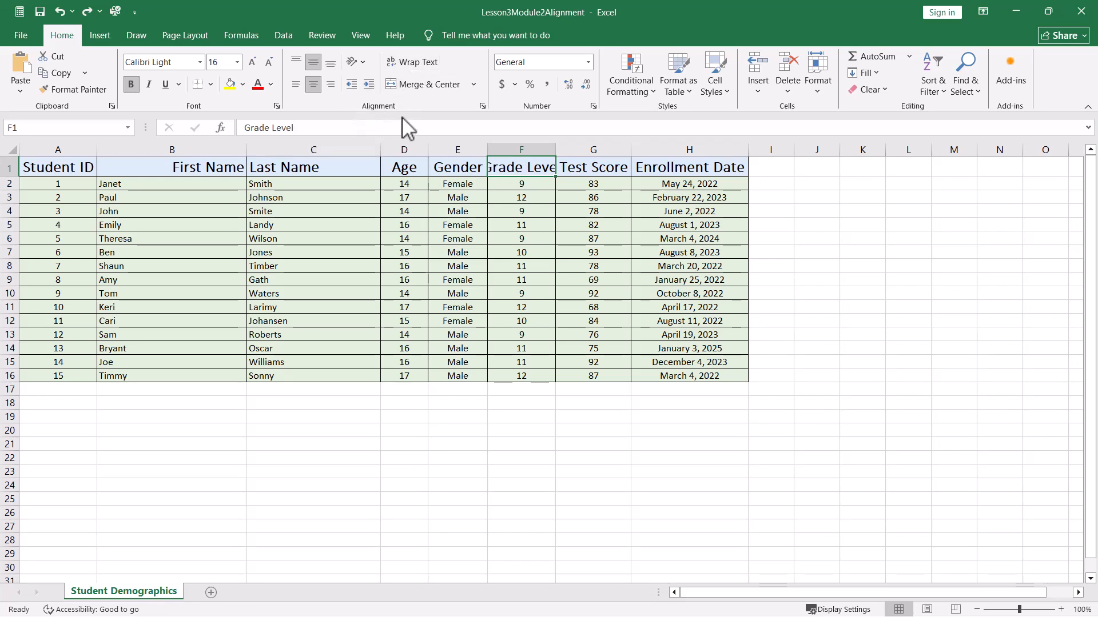
{"action": "left_click", "coordinate": [414, 63]}
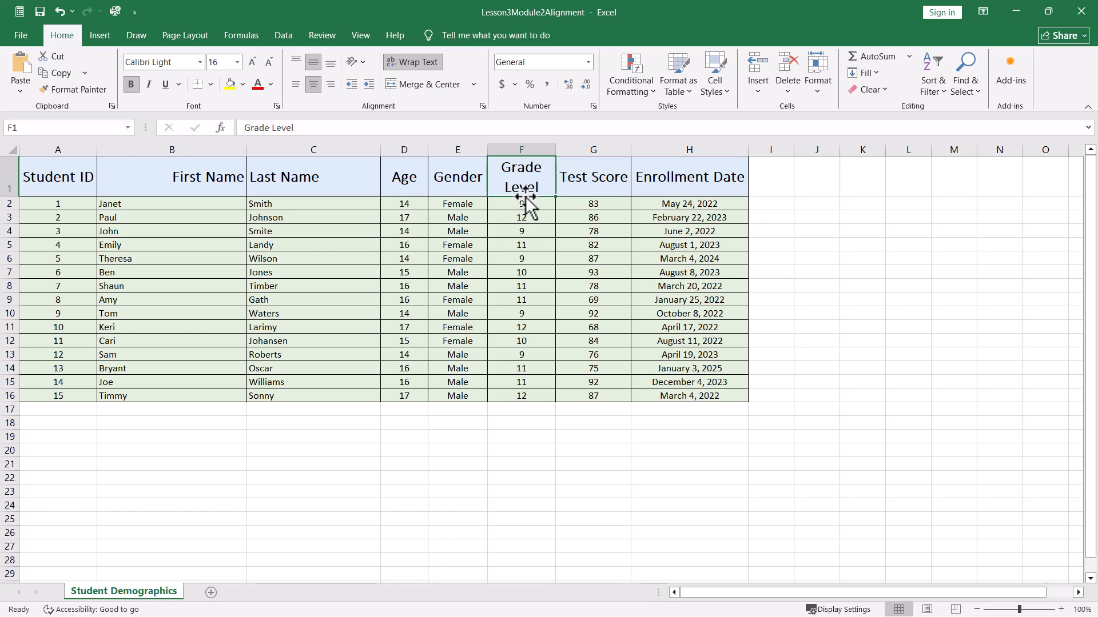
{"action": "left_click", "coordinate": [875, 191]}
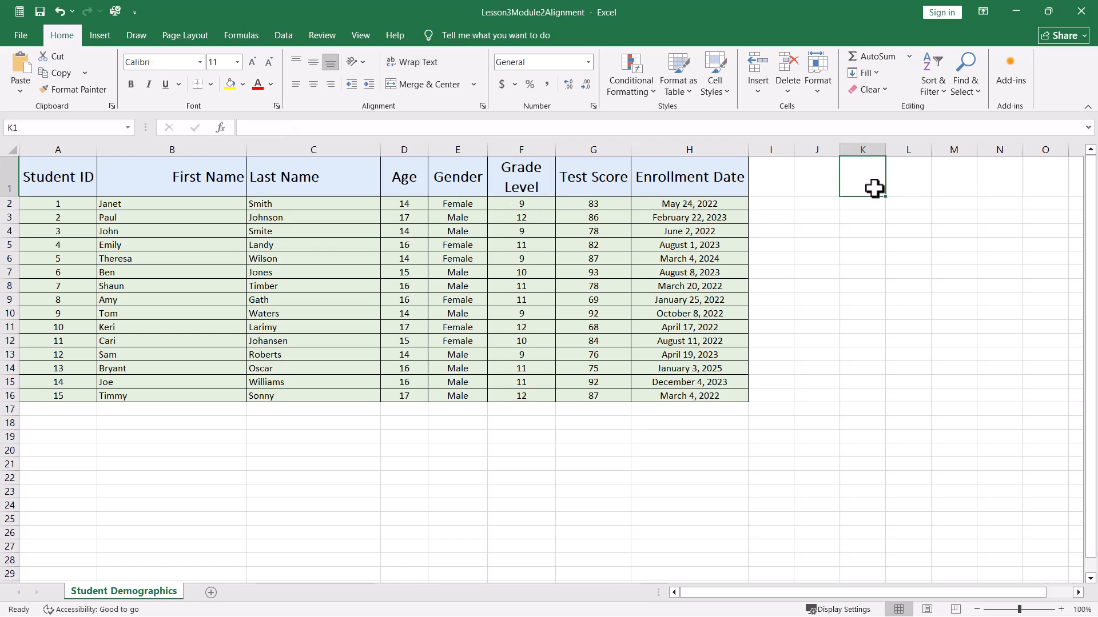
{"action": "key", "text": "ctrl+z"}
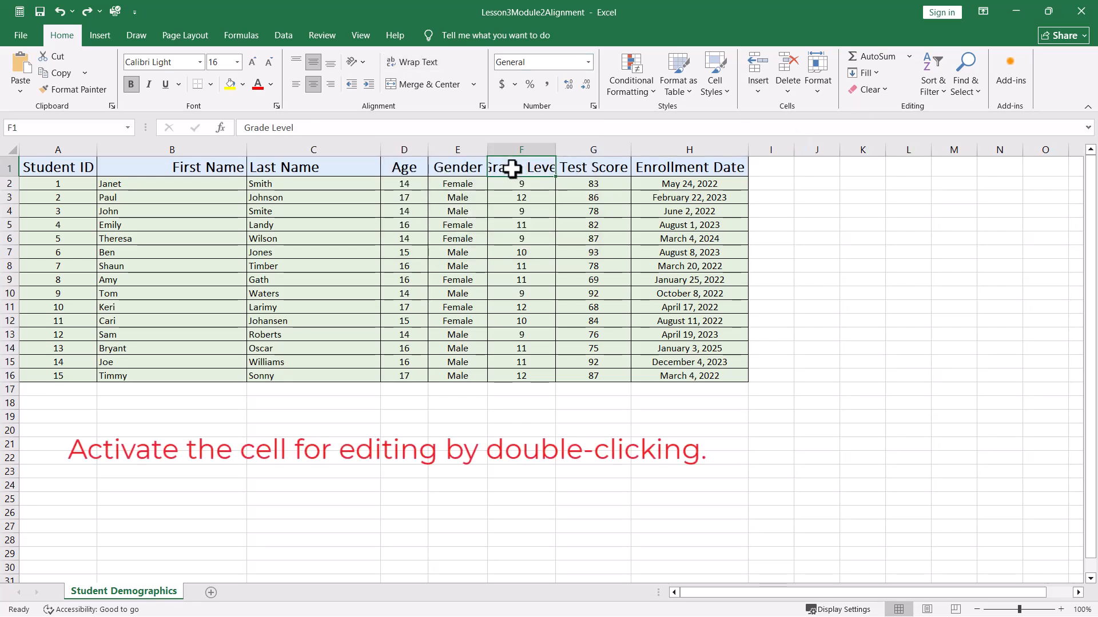
- Insert a line break between Grade and Level inside the F1 header, then undo it
{"action": "double_click", "coordinate": [512, 169]}
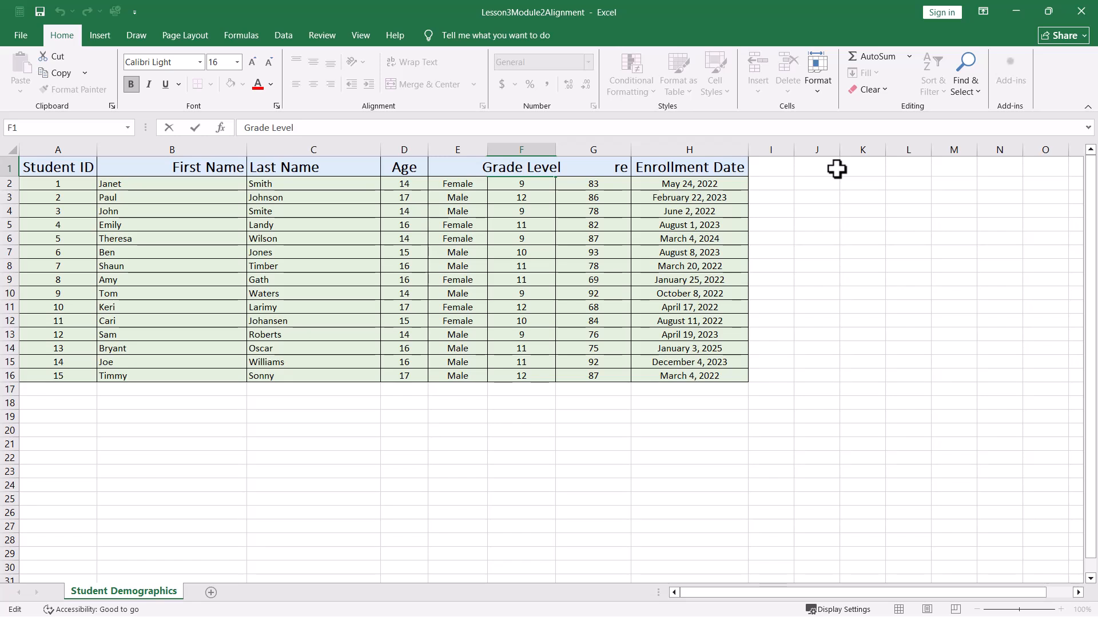
{"action": "key", "text": "alt+Return"}
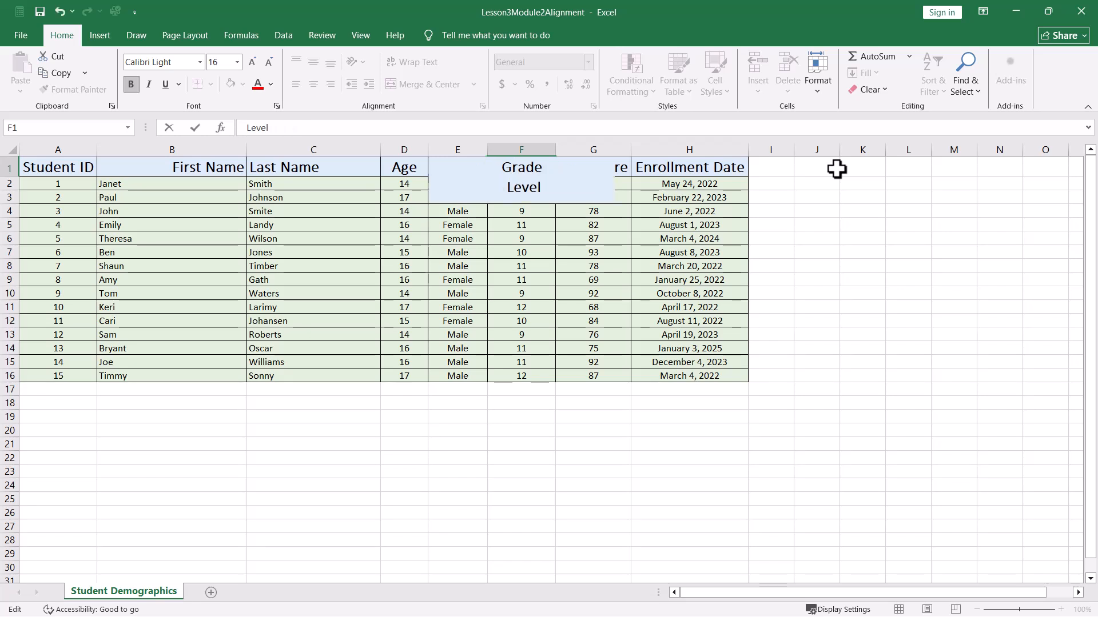
{"action": "left_click", "coordinate": [837, 212]}
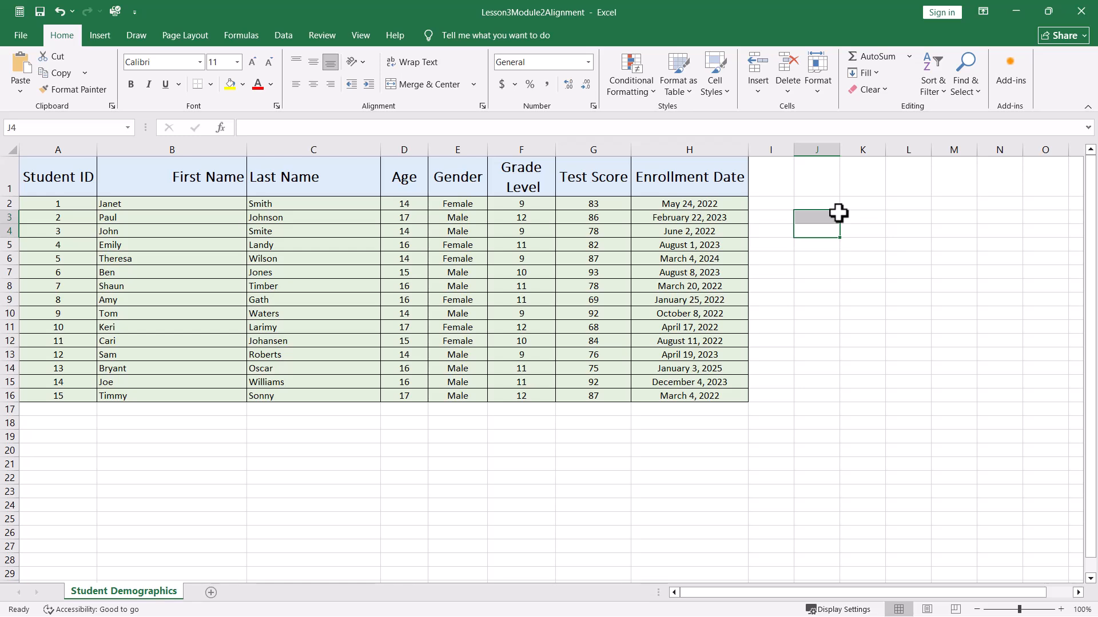
{"action": "key", "text": "ctrl+z"}
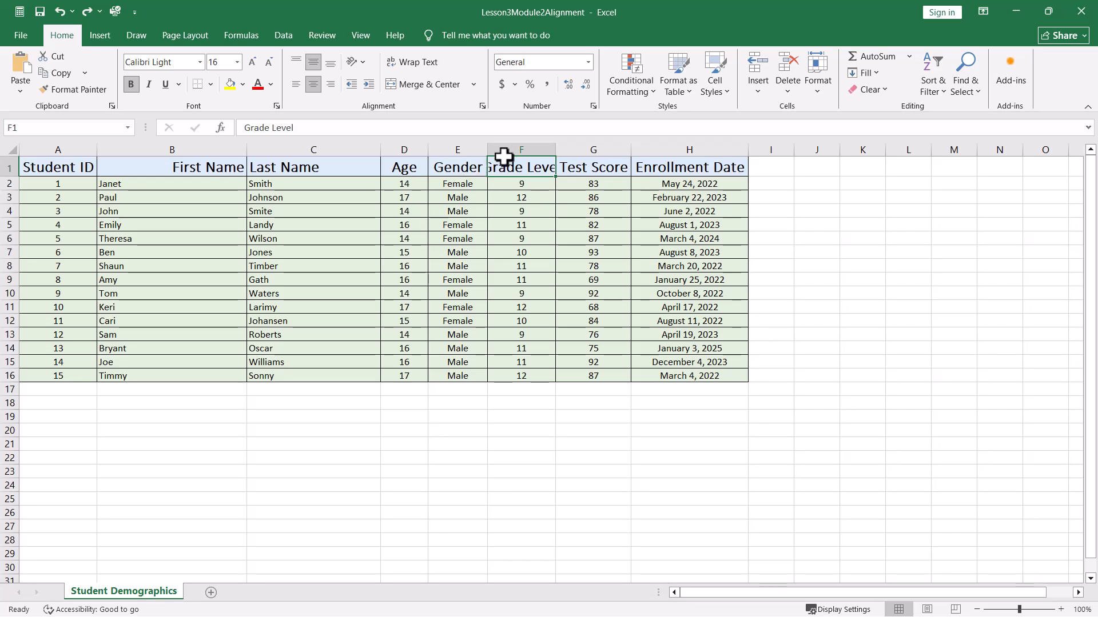
- AutoFit the width of the Grade Level column to its header
{"action": "double_click", "coordinate": [556, 148]}
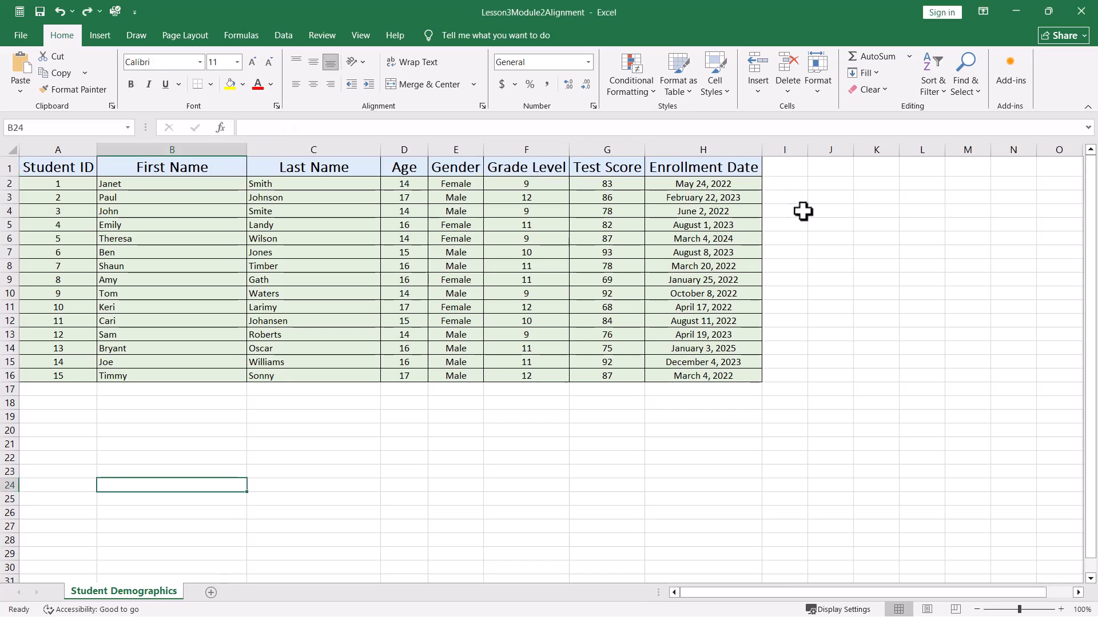
{"action": "left_click", "coordinate": [802, 213]}
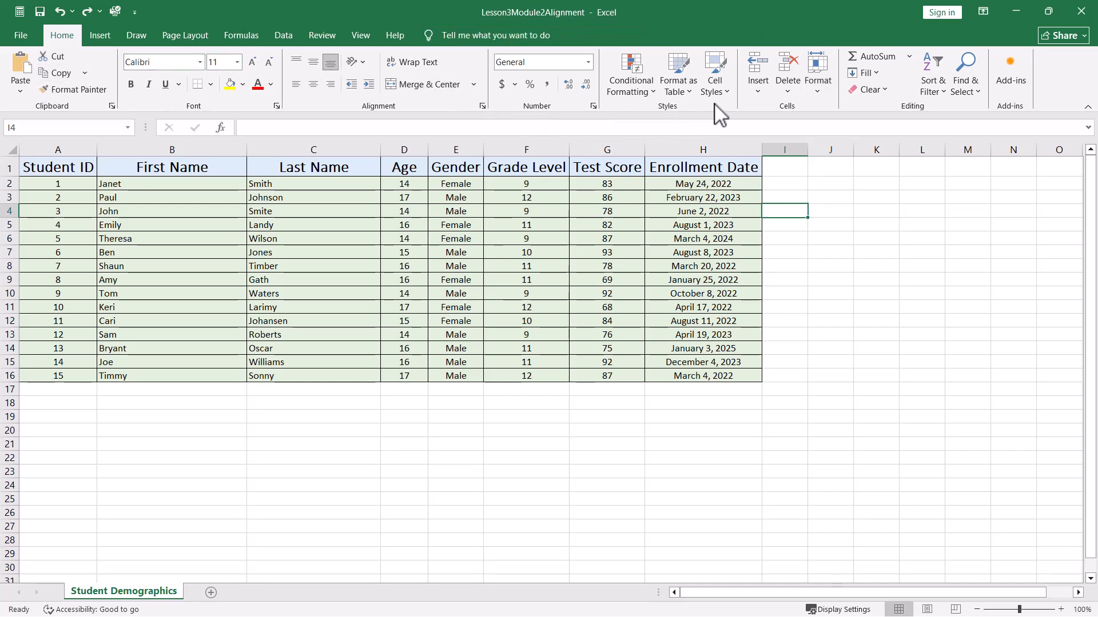
- Select the header row A1:H1 and duplicate the Heading 1 cell style as a new style named My Heading
{"action": "left_click", "coordinate": [718, 64]}
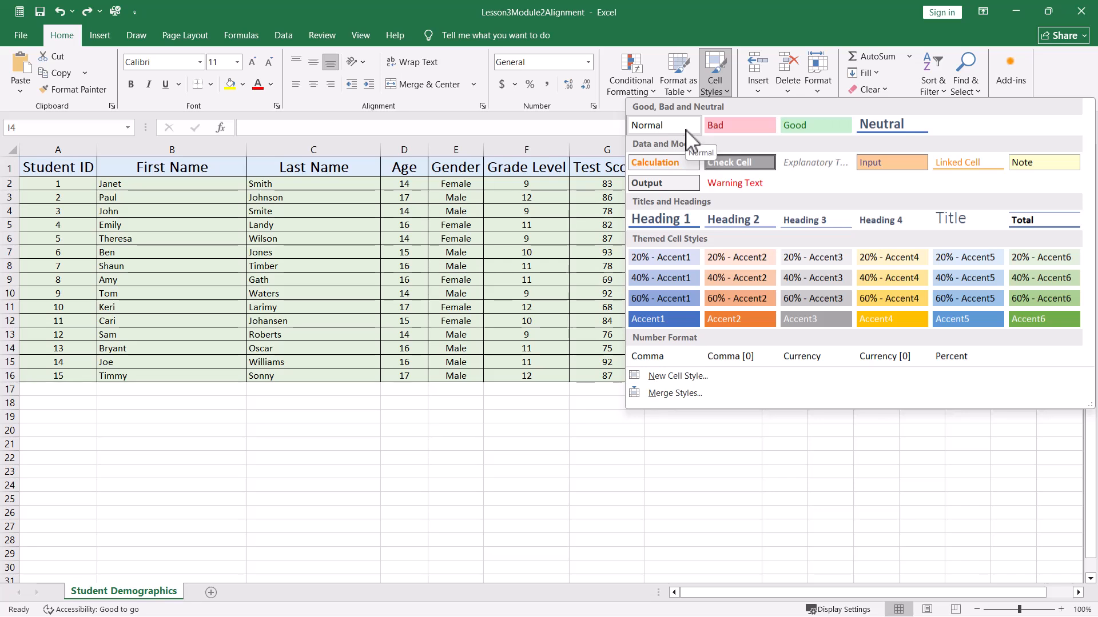
{"action": "key", "text": "Escape"}
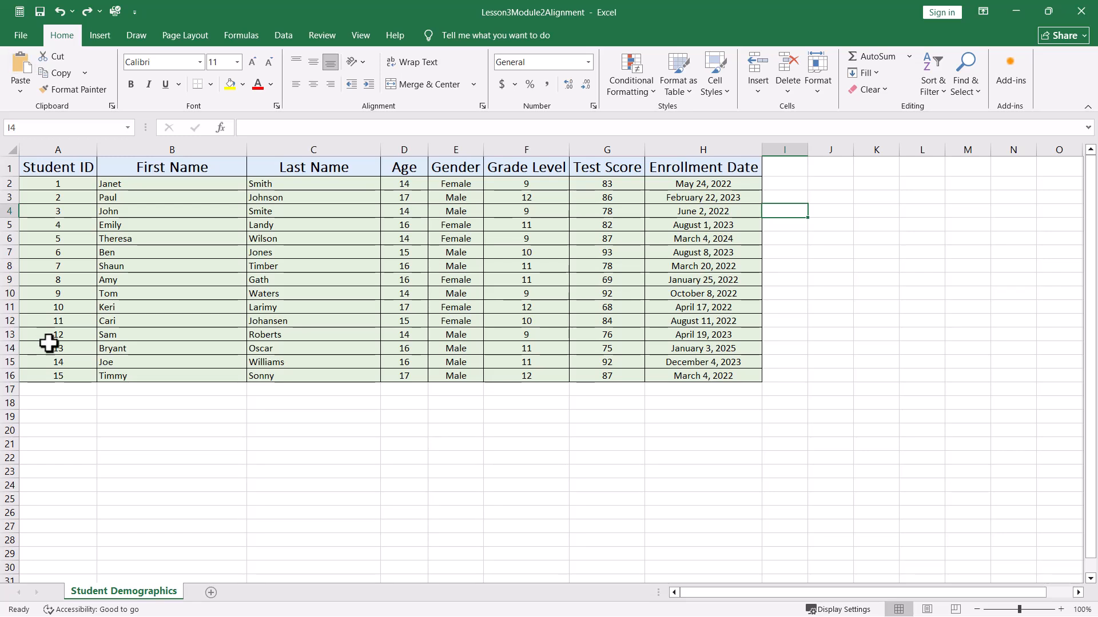
{"action": "left_click_drag", "start_coordinate": [76, 170], "coordinate": [676, 170]}
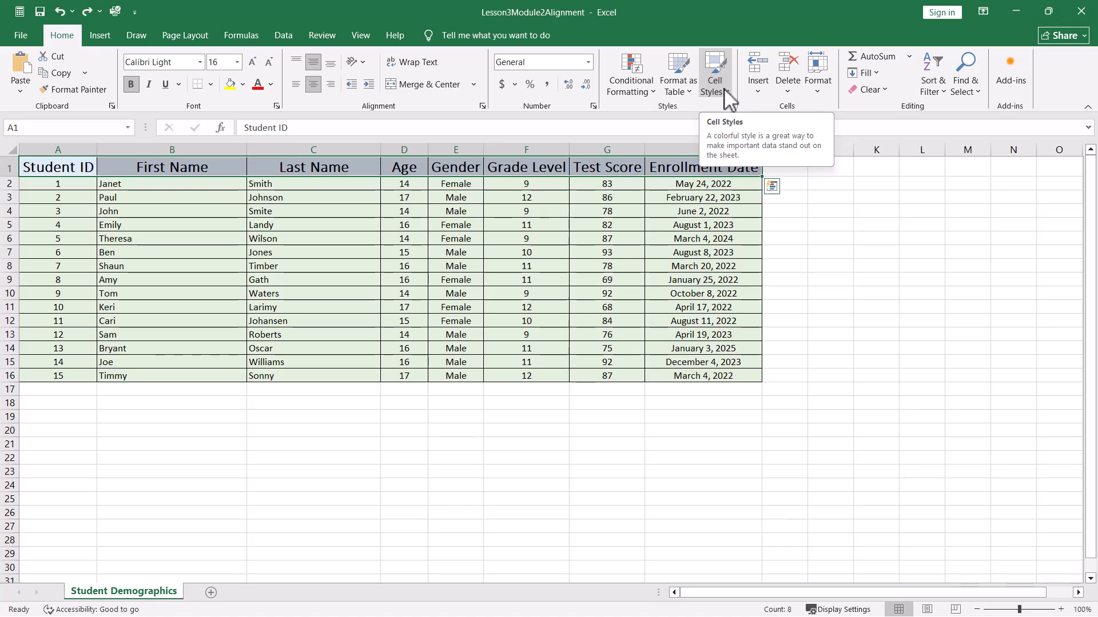
{"action": "left_click", "coordinate": [724, 96]}
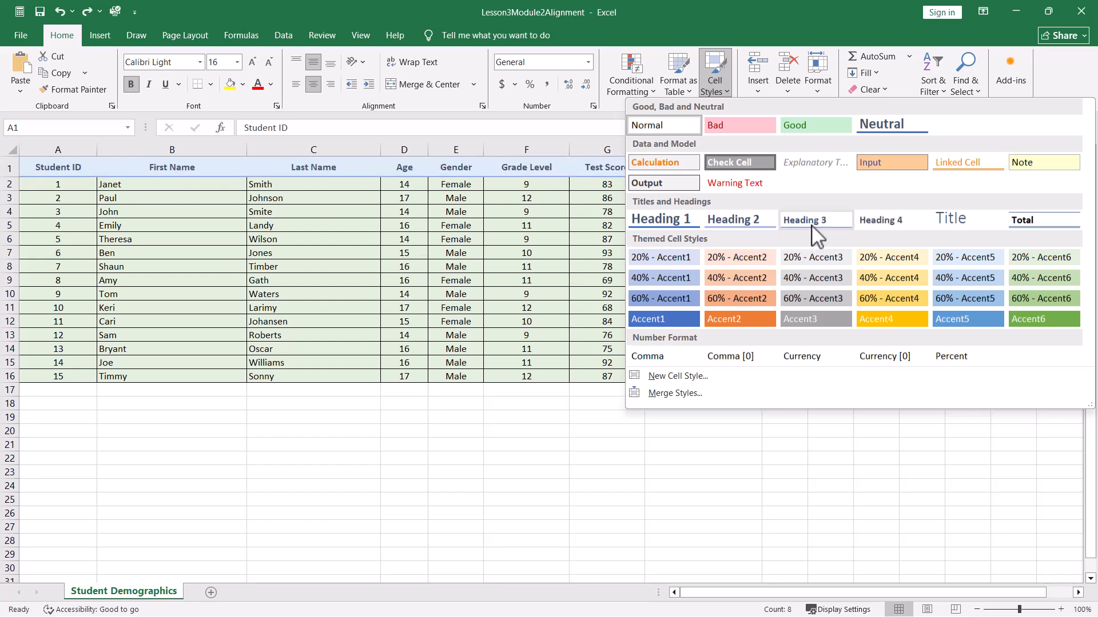
{"action": "right_click", "coordinate": [667, 219]}
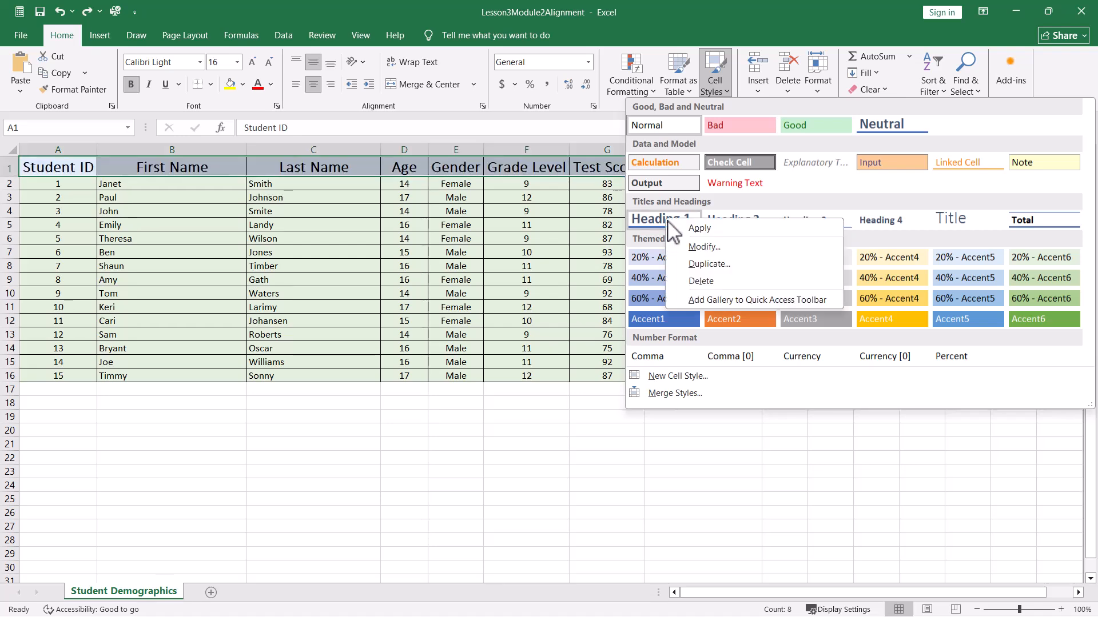
{"action": "left_click", "coordinate": [683, 264]}
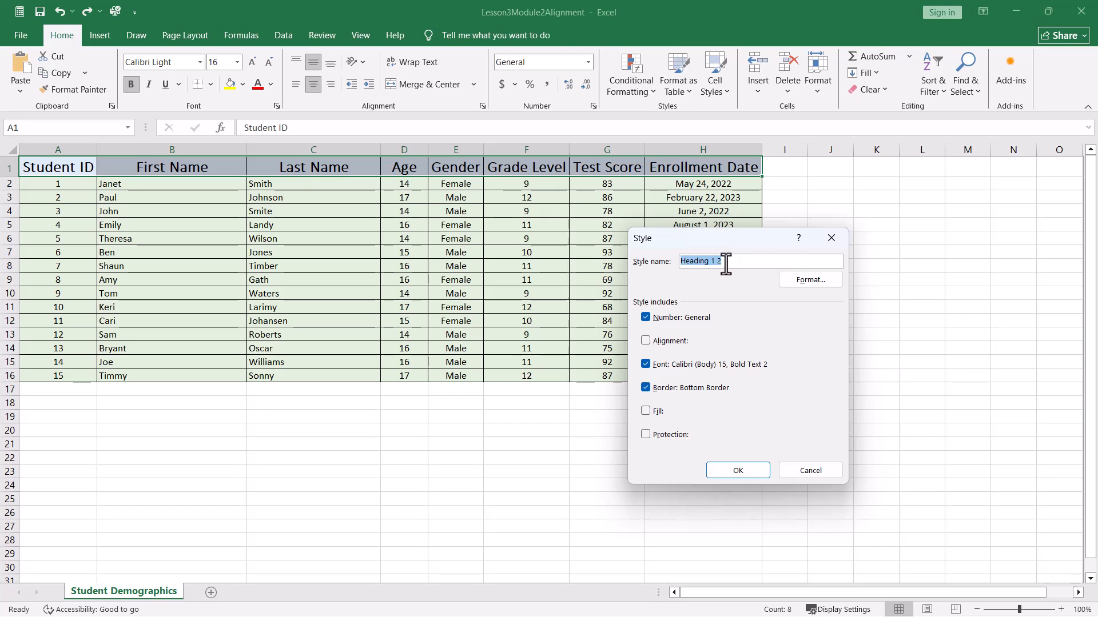
{"action": "left_click_drag", "start_coordinate": [725, 260], "coordinate": [677, 262]}
{"action": "type", "text": "My Hea"}
{"action": "left_click", "coordinate": [737, 474]}
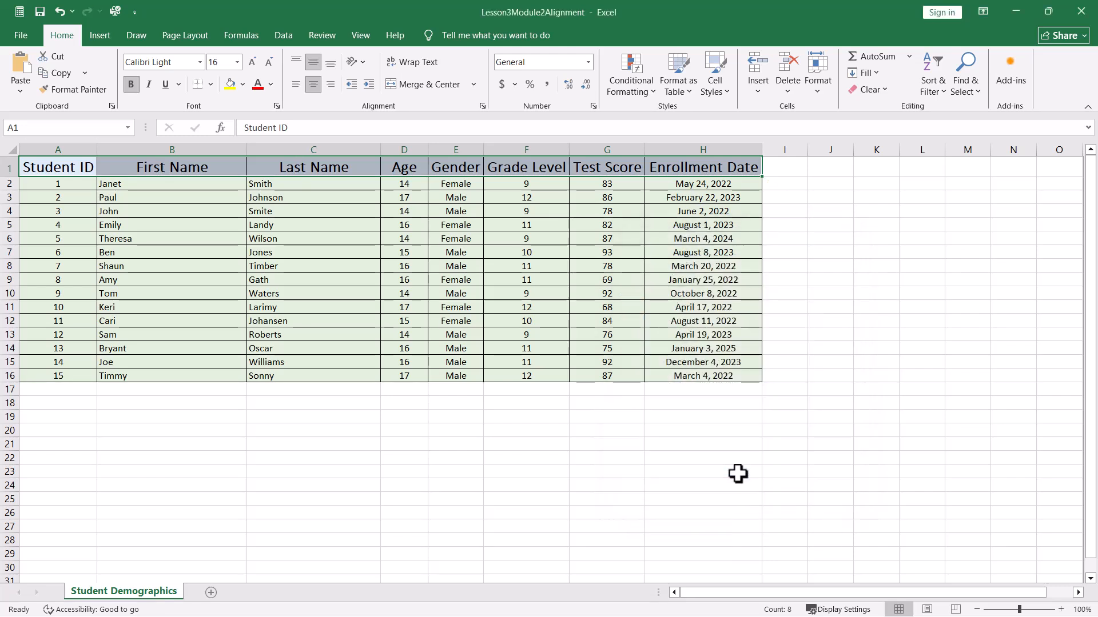
- Modify the My Heading cell style so its font is Arial Black
{"action": "left_click", "coordinate": [848, 252]}
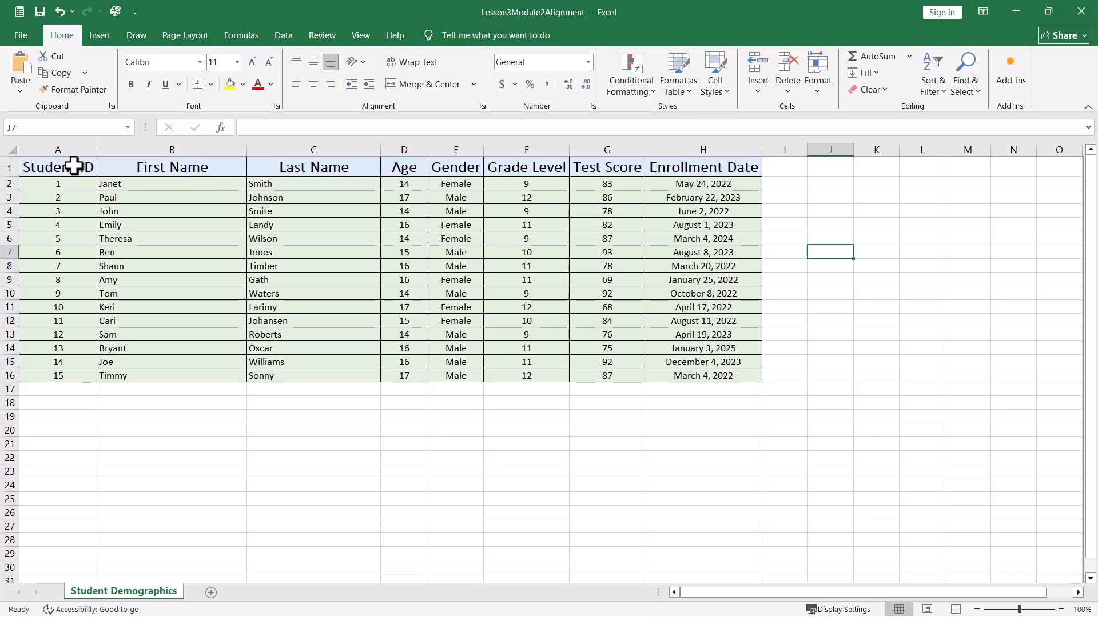
{"action": "left_click_drag", "start_coordinate": [74, 167], "coordinate": [747, 163]}
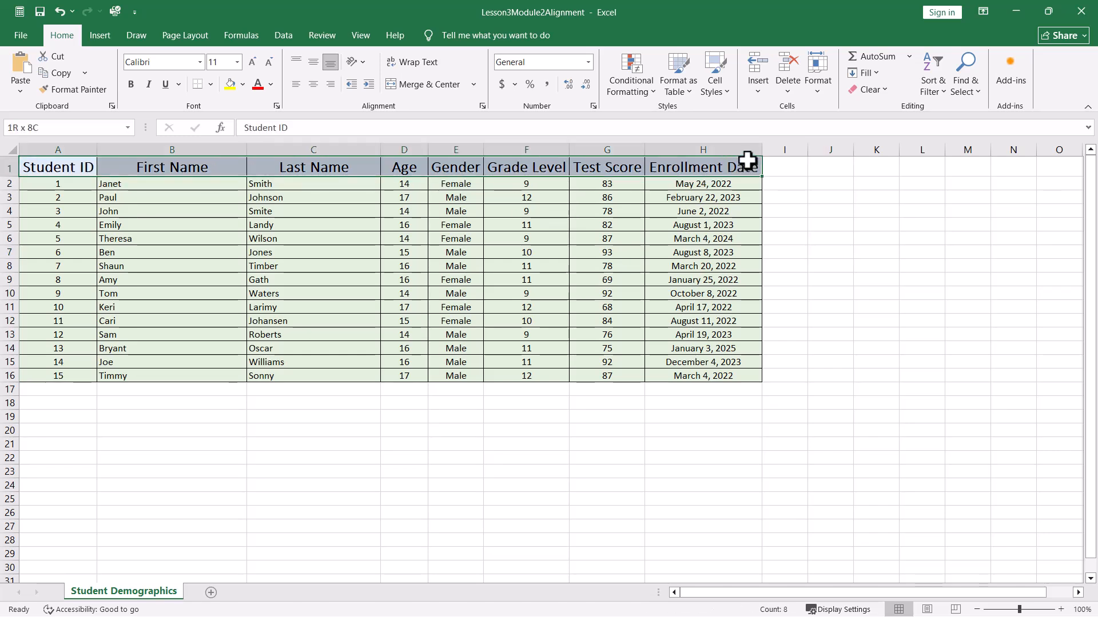
{"action": "left_click", "coordinate": [729, 91]}
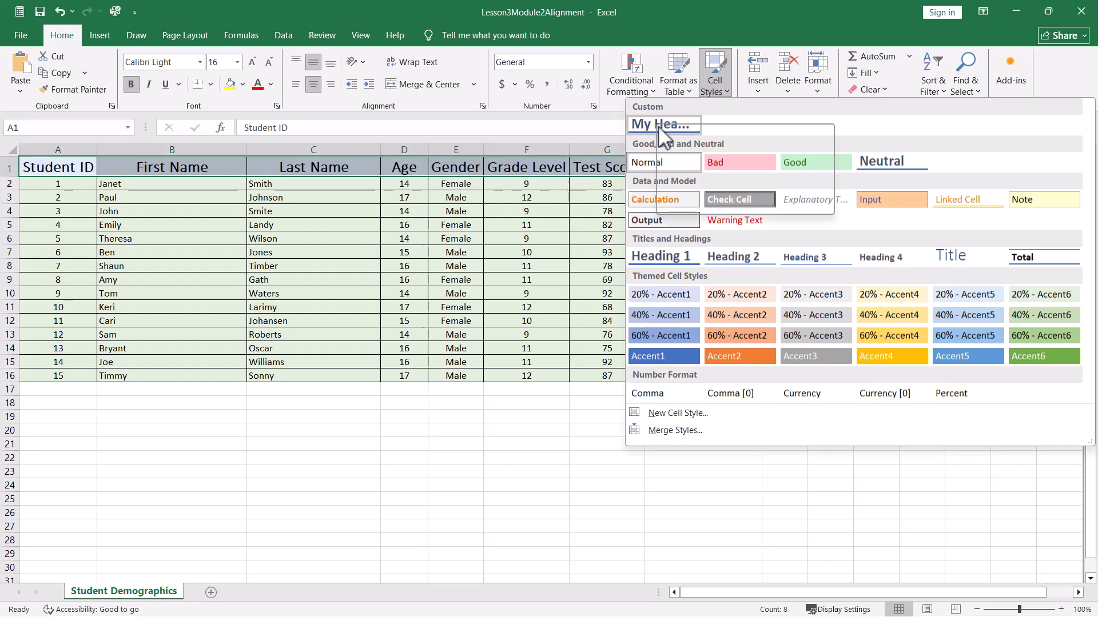
{"action": "right_click", "coordinate": [659, 129]}
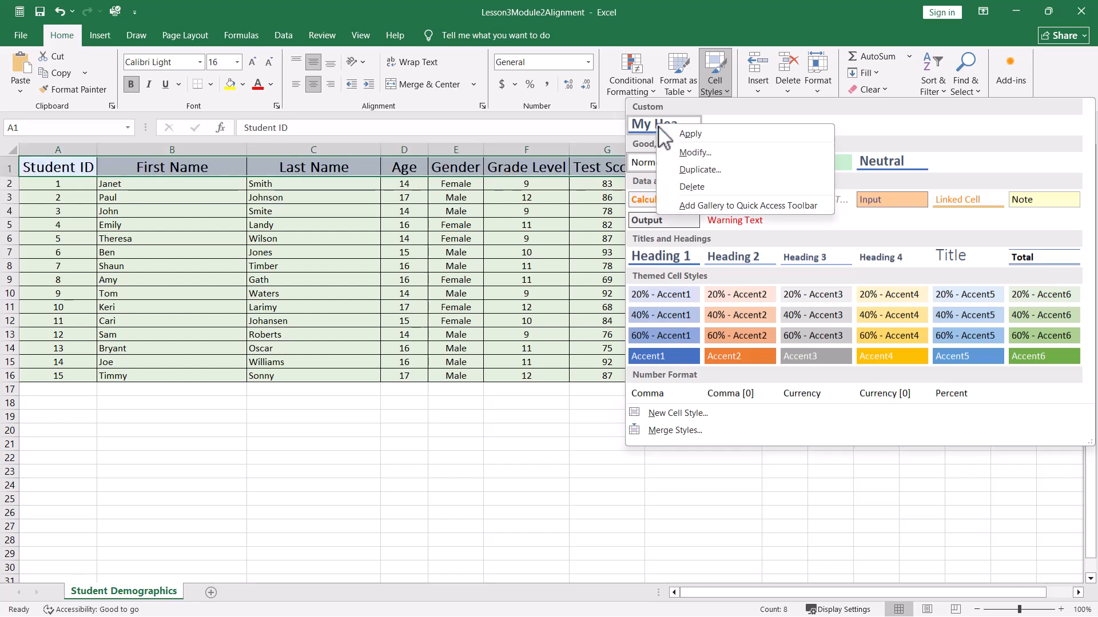
{"action": "left_click", "coordinate": [673, 153]}
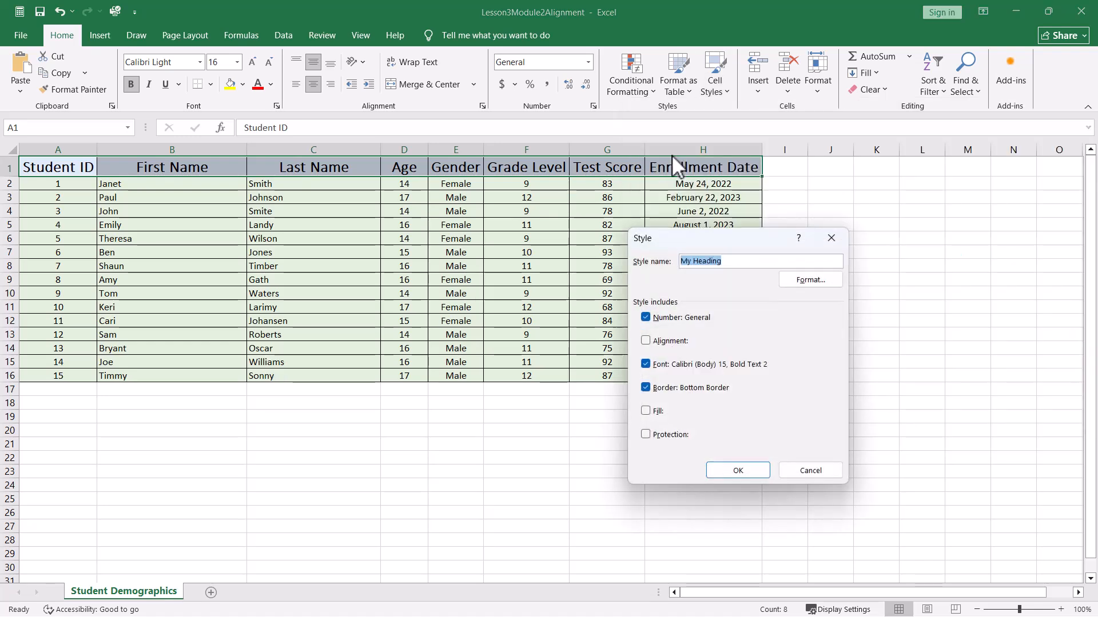
{"action": "left_click", "coordinate": [821, 282]}
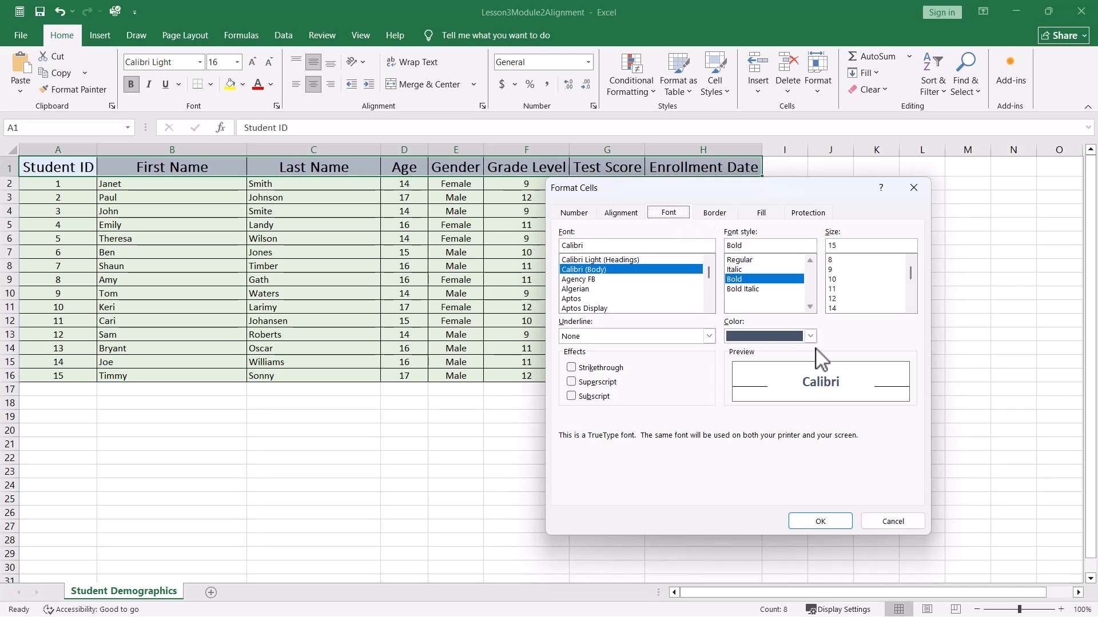
{"action": "left_click", "coordinate": [809, 336]}
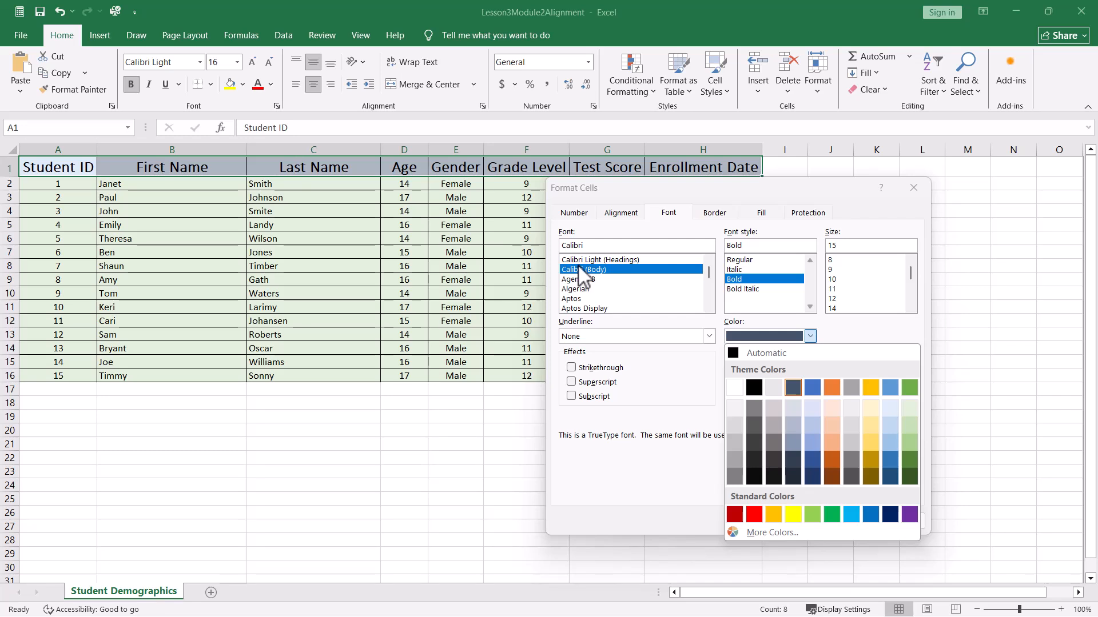
{"action": "scroll", "coordinate": [588, 303], "scroll_direction": "down", "scroll_amount": 2}
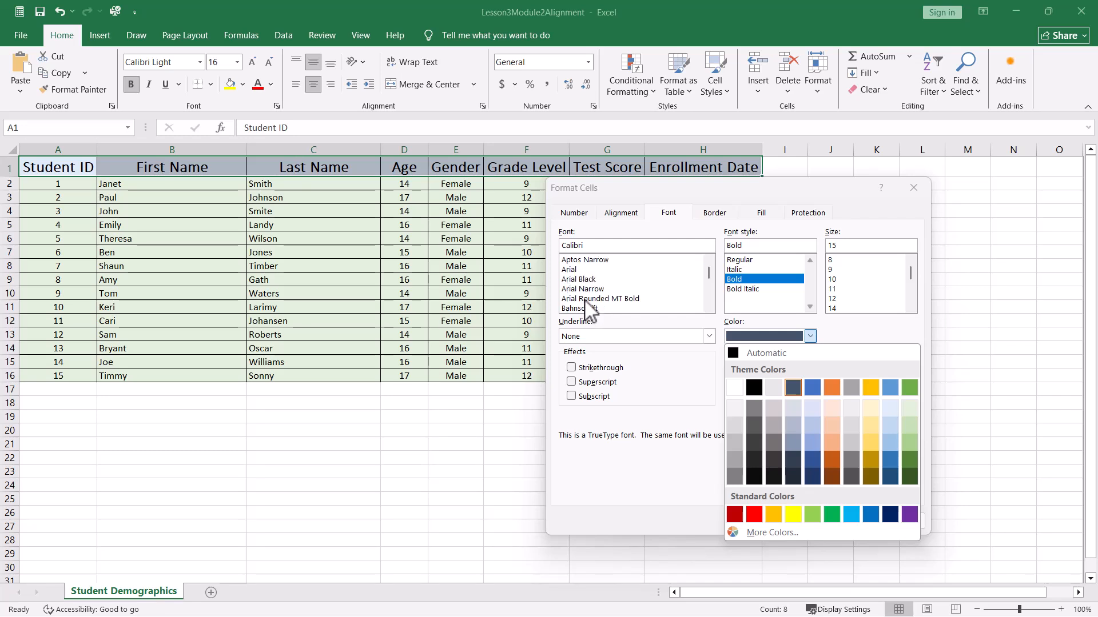
{"action": "left_click", "coordinate": [581, 279]}
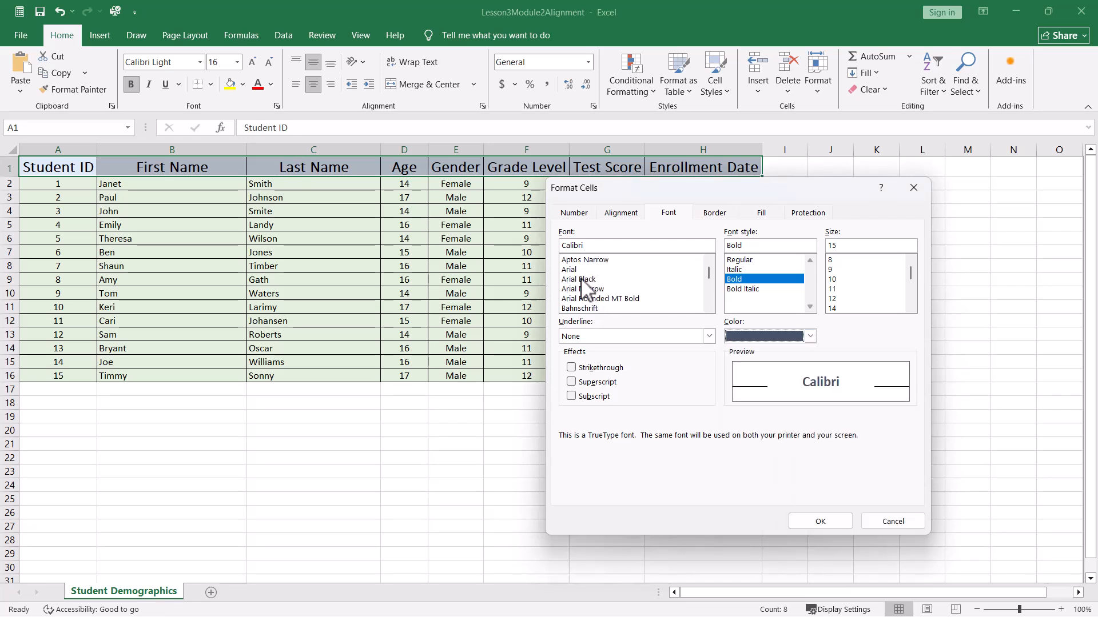
{"action": "left_click", "coordinate": [582, 280]}
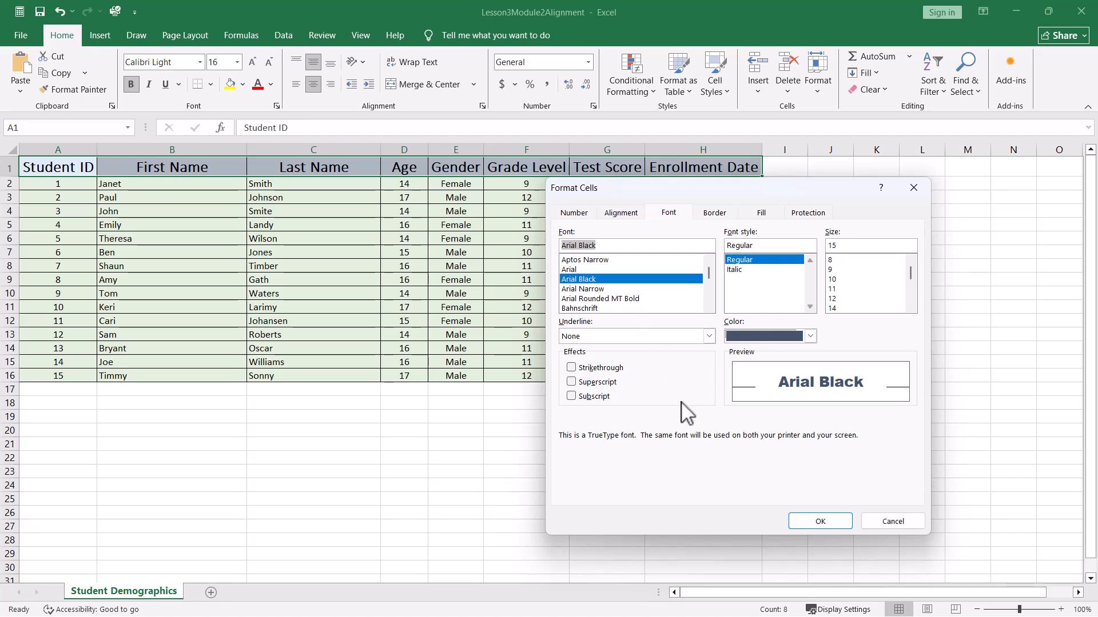
{"action": "left_click", "coordinate": [817, 522]}
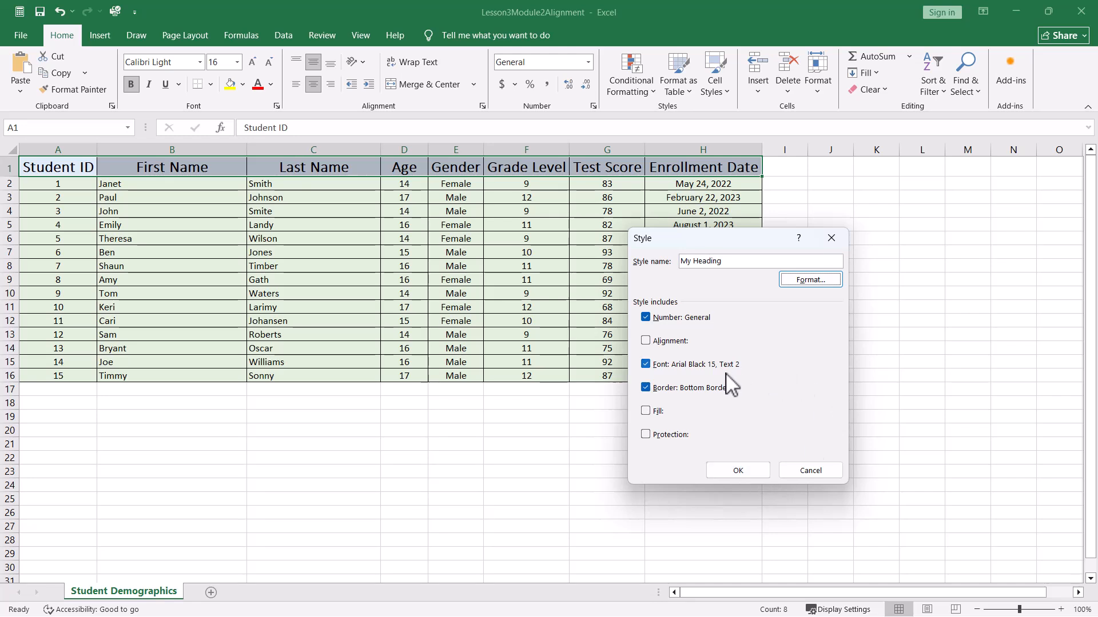
{"action": "left_click", "coordinate": [731, 467]}
{"action": "left_click", "coordinate": [859, 241]}
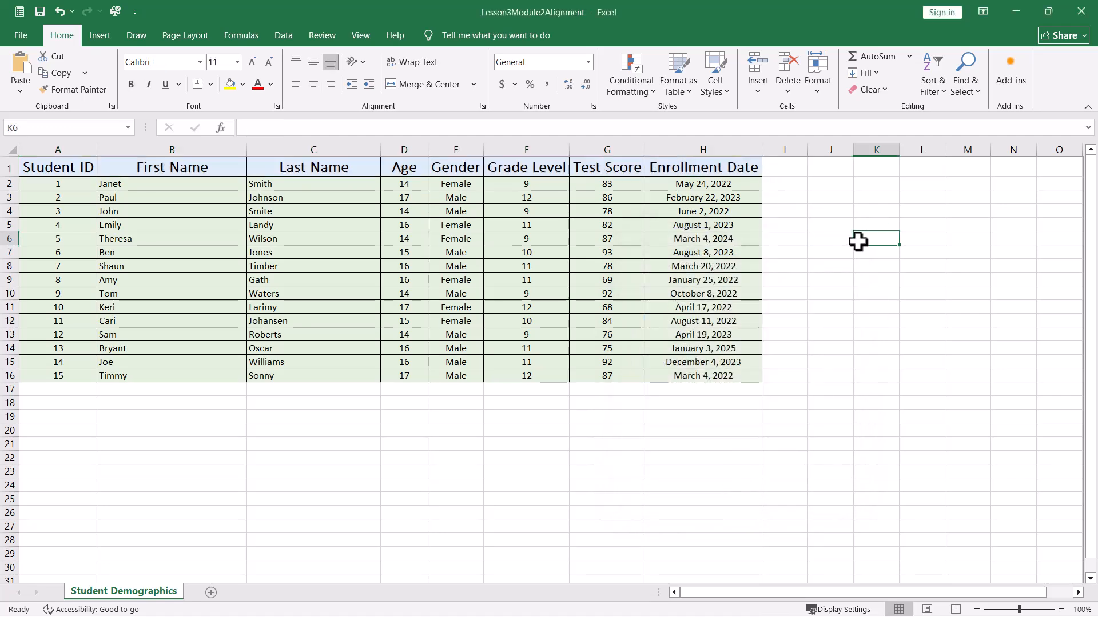
- Apply the My Heading cell style to the header row A1:H1
{"action": "left_click_drag", "start_coordinate": [85, 167], "coordinate": [693, 165]}
{"action": "left_click", "coordinate": [714, 86]}
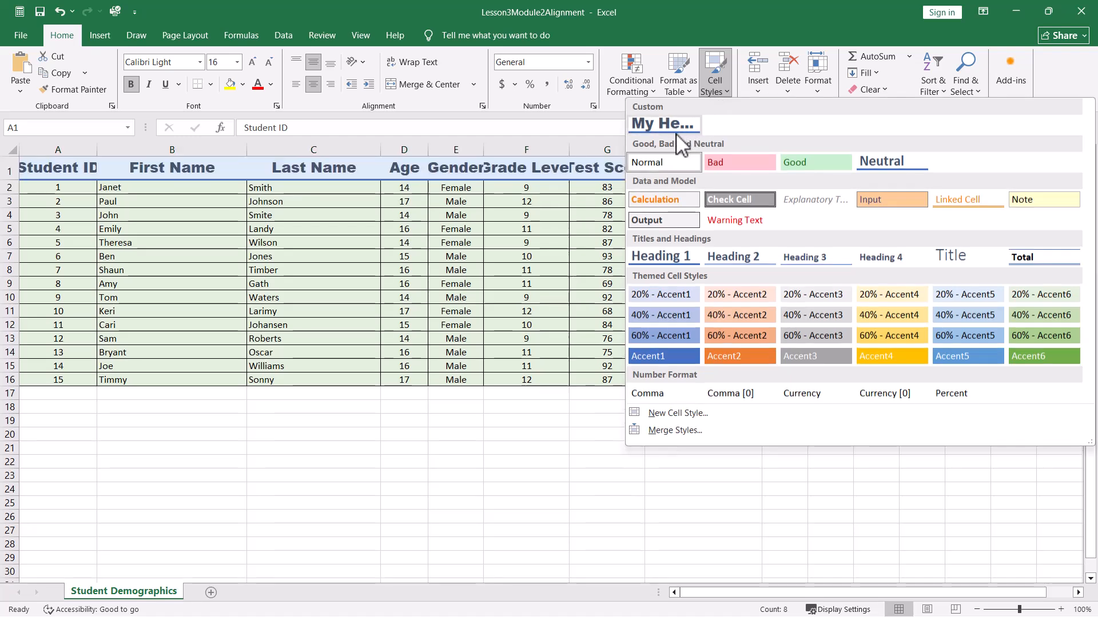
{"action": "left_click", "coordinate": [675, 130]}
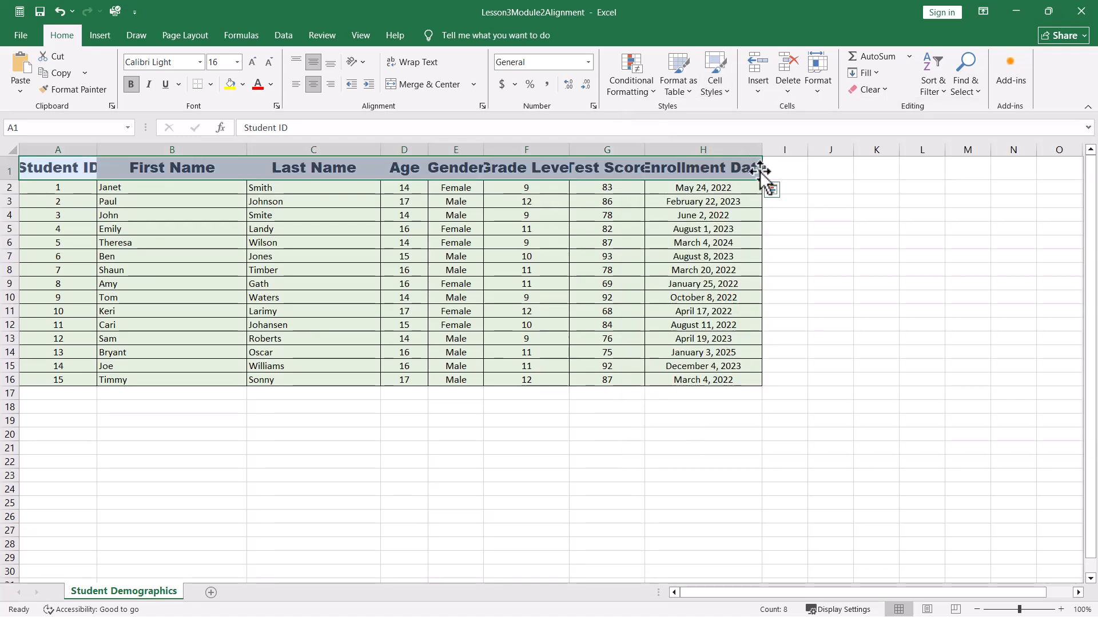
{"action": "left_click", "coordinate": [890, 285]}
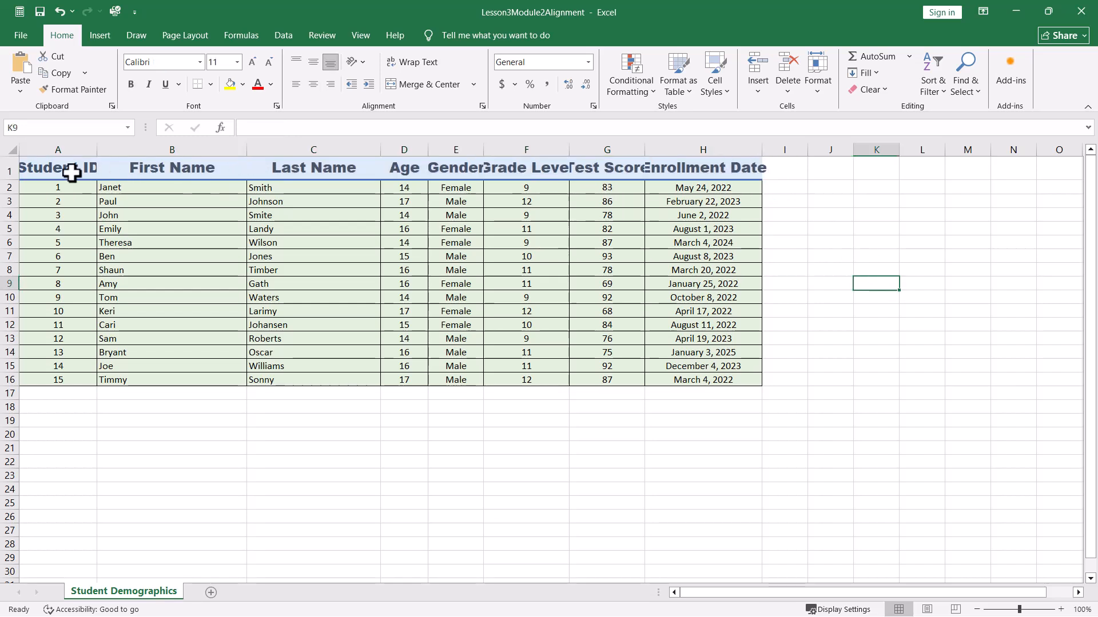
- Select the header row and AutoFit the widths of columns A through H to their header text
{"action": "left_click", "coordinate": [90, 171]}
{"action": "left_click_drag", "start_coordinate": [90, 171], "coordinate": [709, 168]}
{"action": "left_click", "coordinate": [96, 146]}
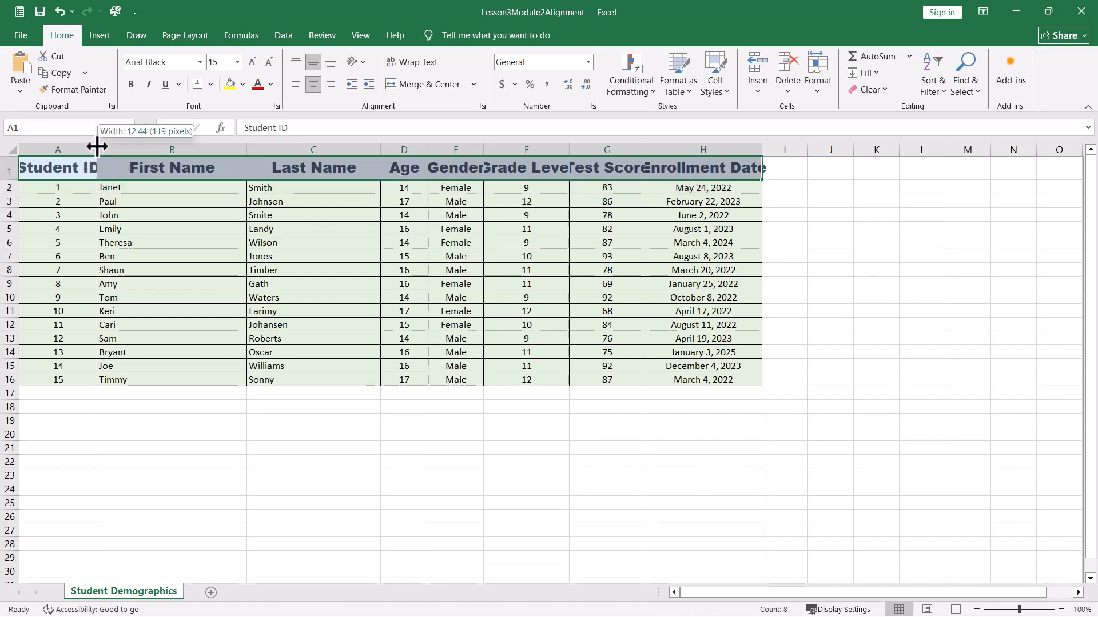
{"action": "double_click", "coordinate": [96, 147]}
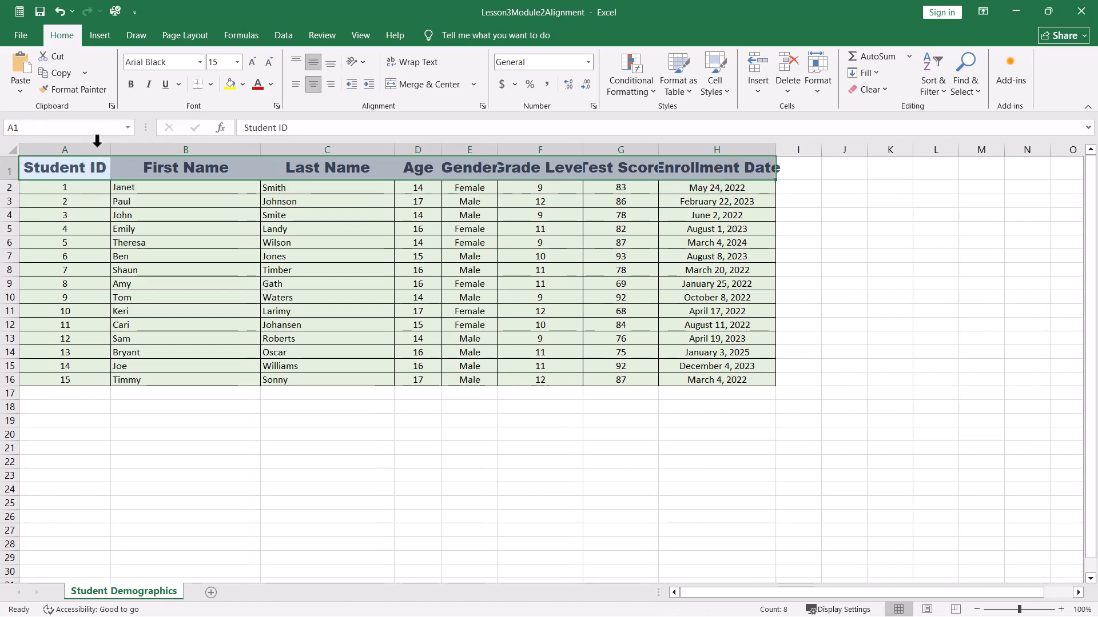
{"action": "double_click", "coordinate": [261, 150]}
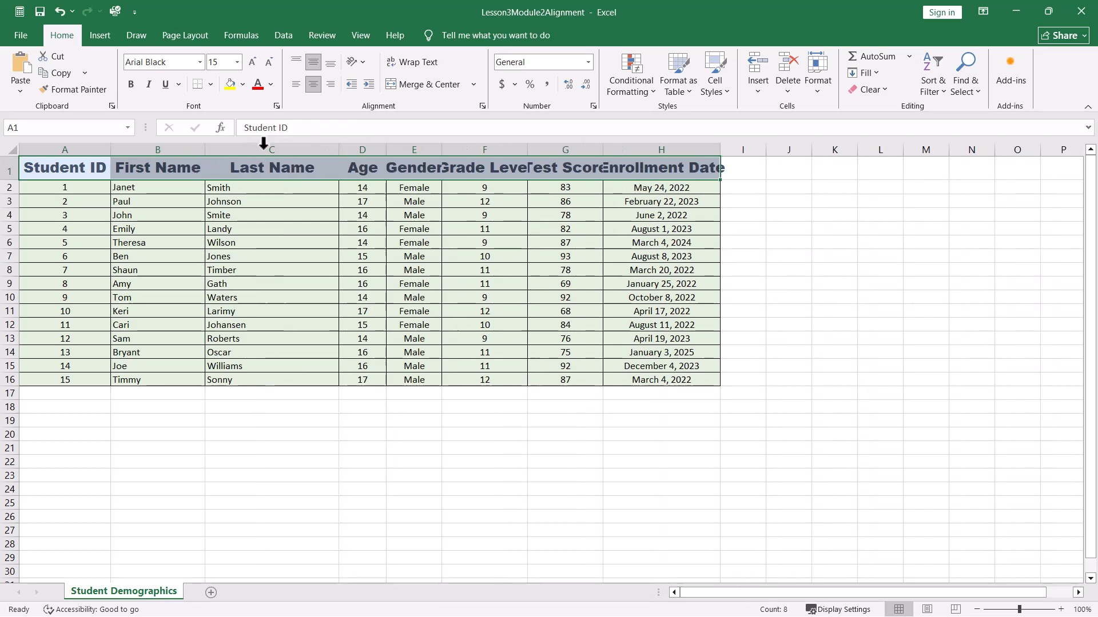
{"action": "double_click", "coordinate": [339, 150]}
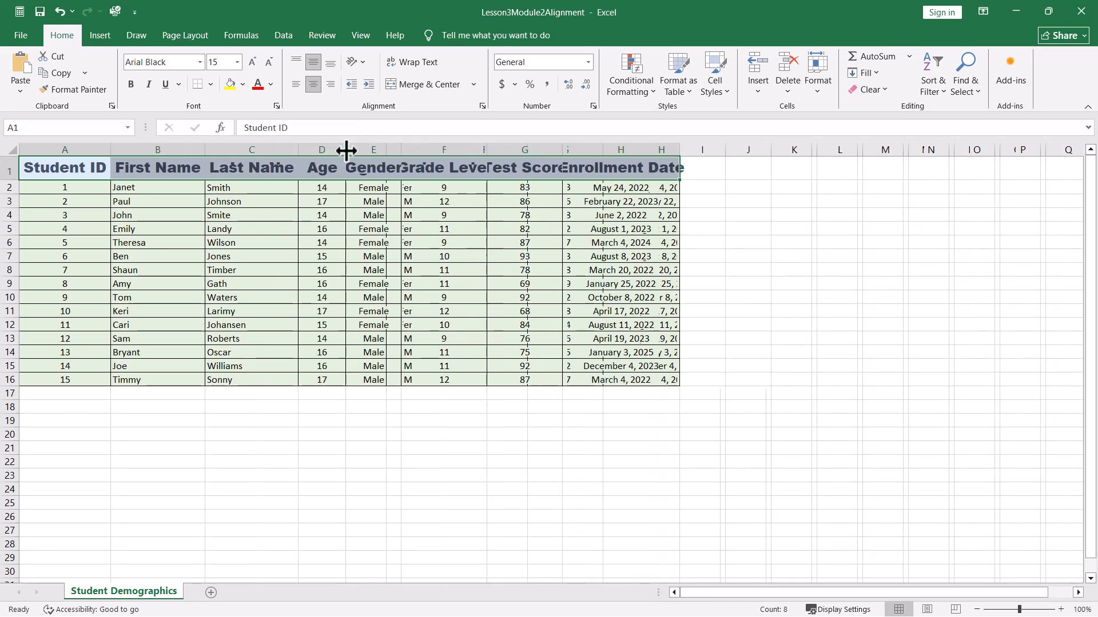
{"action": "double_click", "coordinate": [346, 150]}
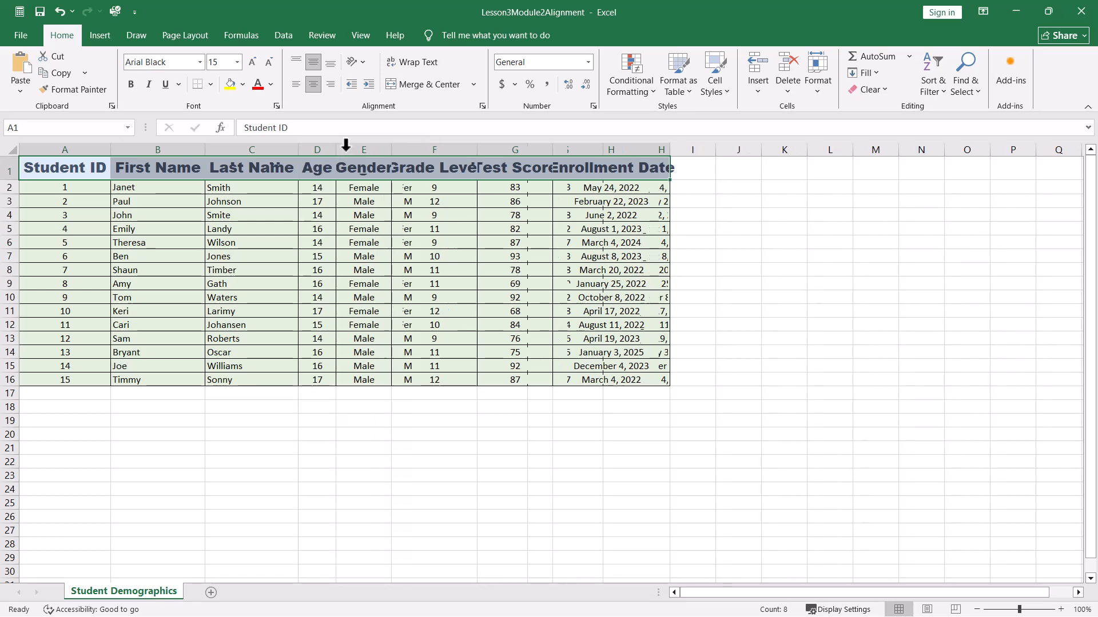
{"action": "double_click", "coordinate": [392, 149]}
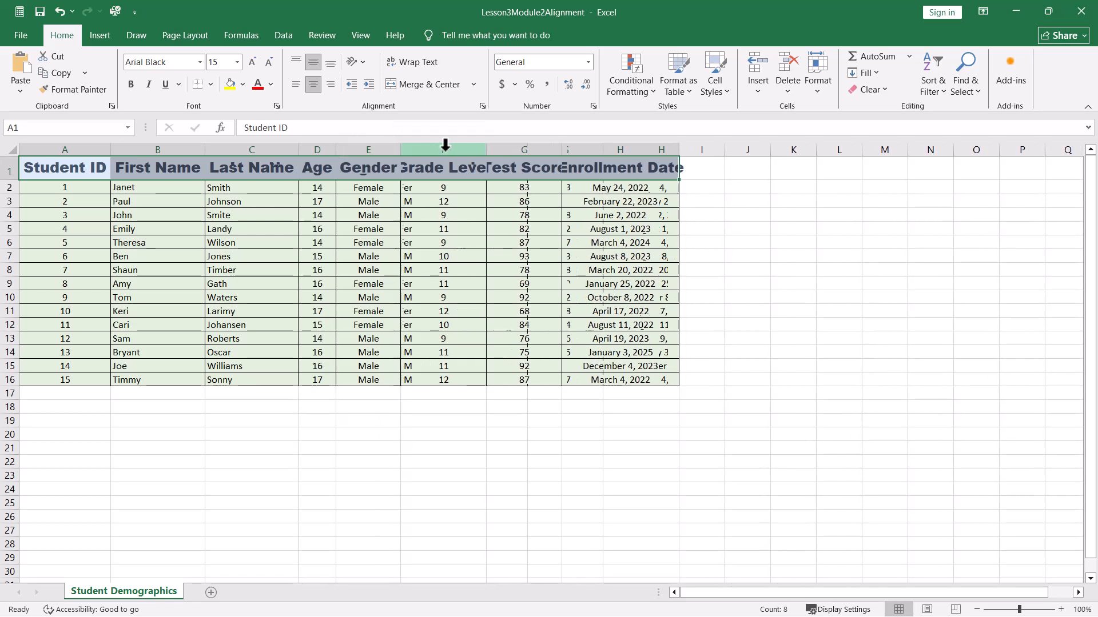
{"action": "double_click", "coordinate": [487, 149]}
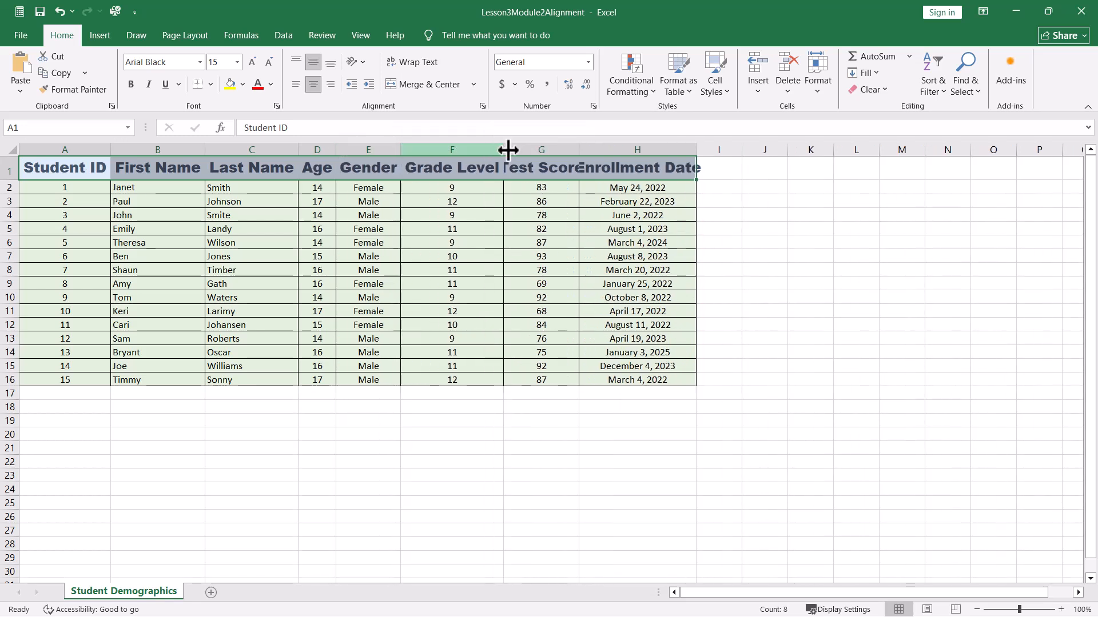
{"action": "double_click", "coordinate": [579, 150]}
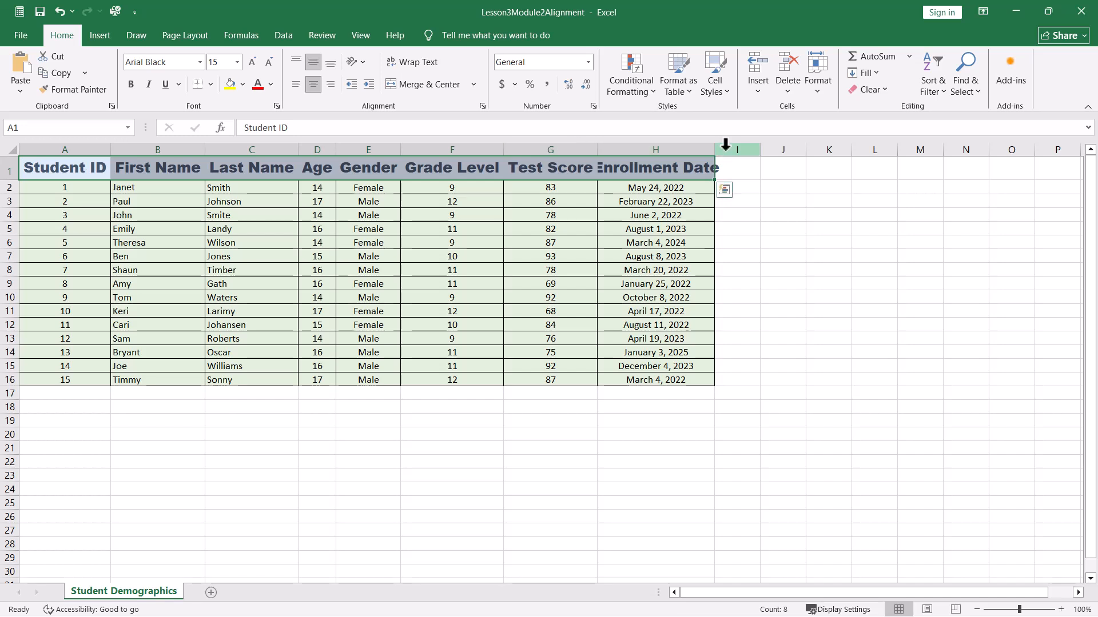
{"action": "double_click", "coordinate": [714, 149]}
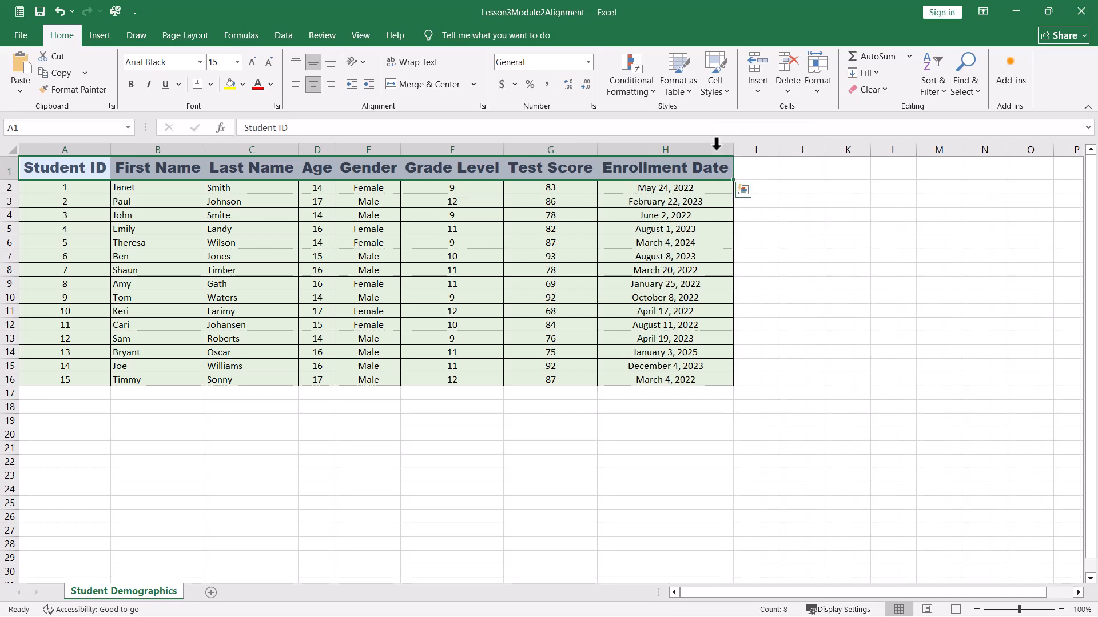
{"action": "left_click", "coordinate": [828, 206]}
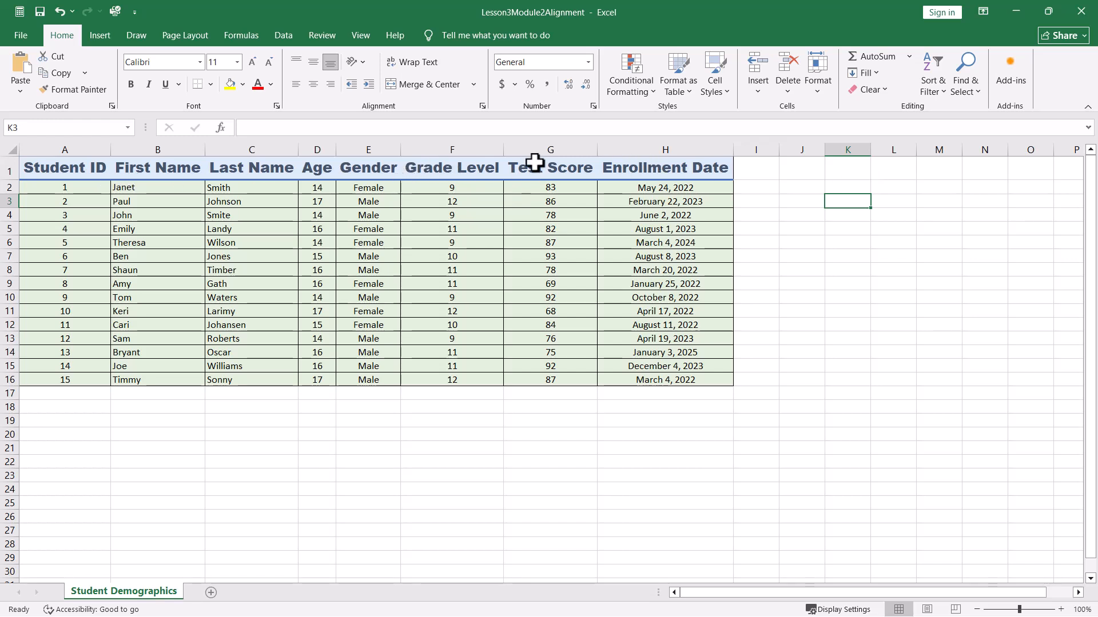
- Modify the My Heading cell style so its font color is Accent 2, Lighter 60%
{"action": "left_click_drag", "start_coordinate": [93, 167], "coordinate": [665, 167]}
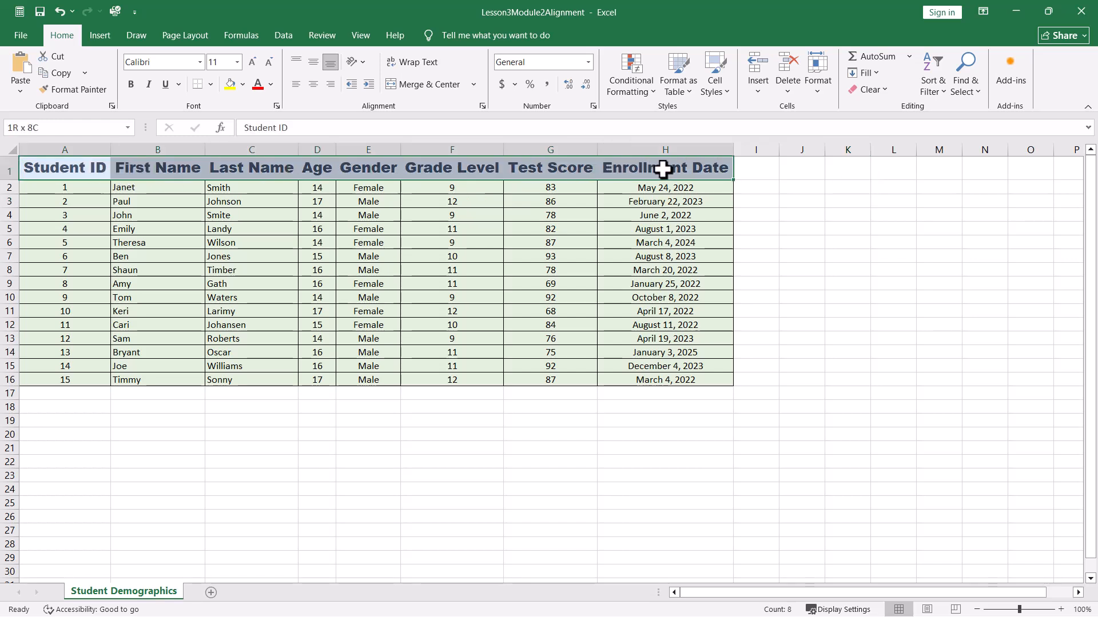
{"action": "left_click", "coordinate": [718, 88]}
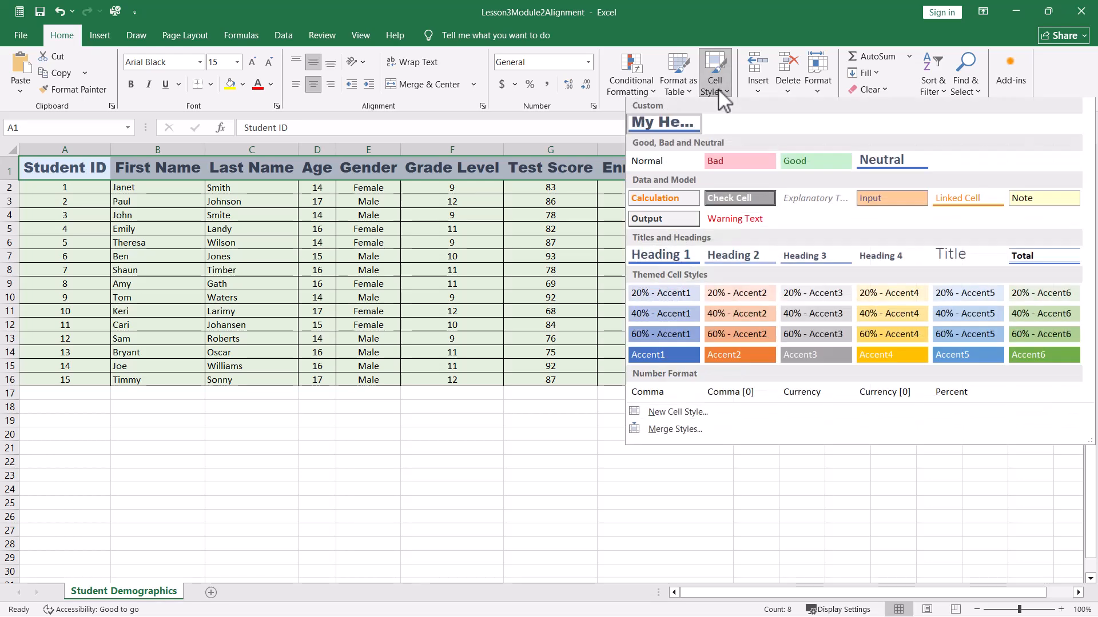
{"action": "right_click", "coordinate": [674, 127]}
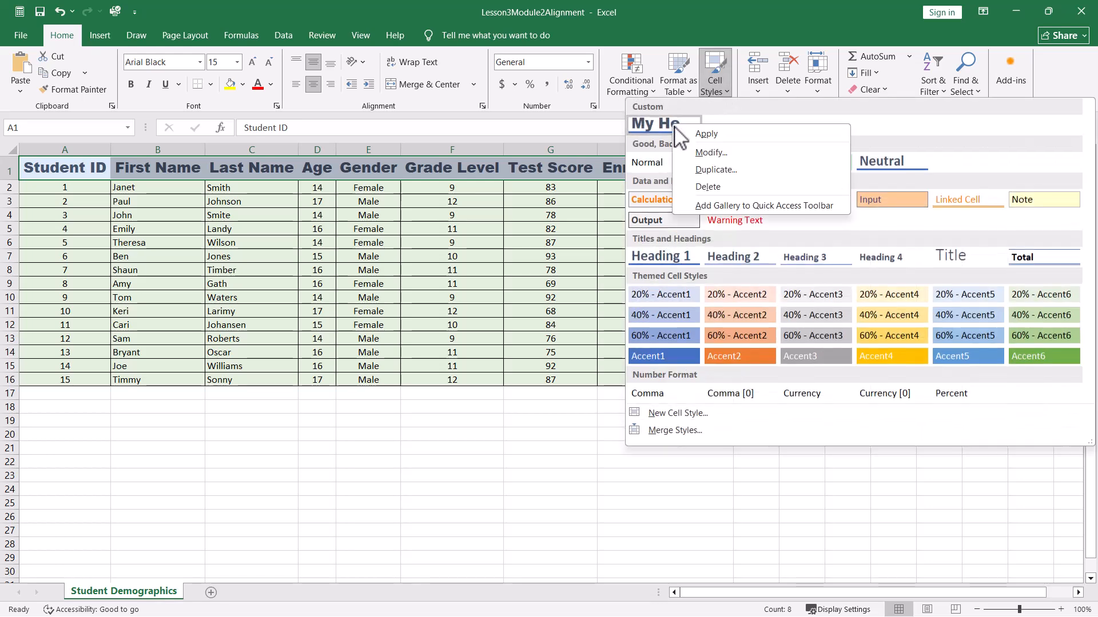
{"action": "left_click", "coordinate": [690, 153]}
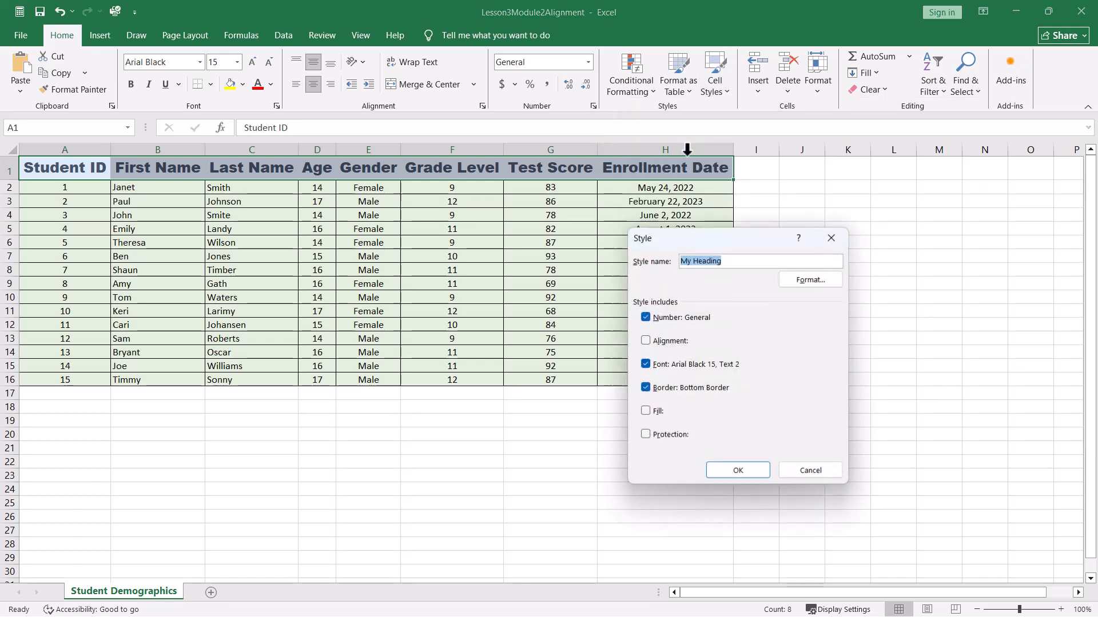
{"action": "left_click", "coordinate": [817, 280]}
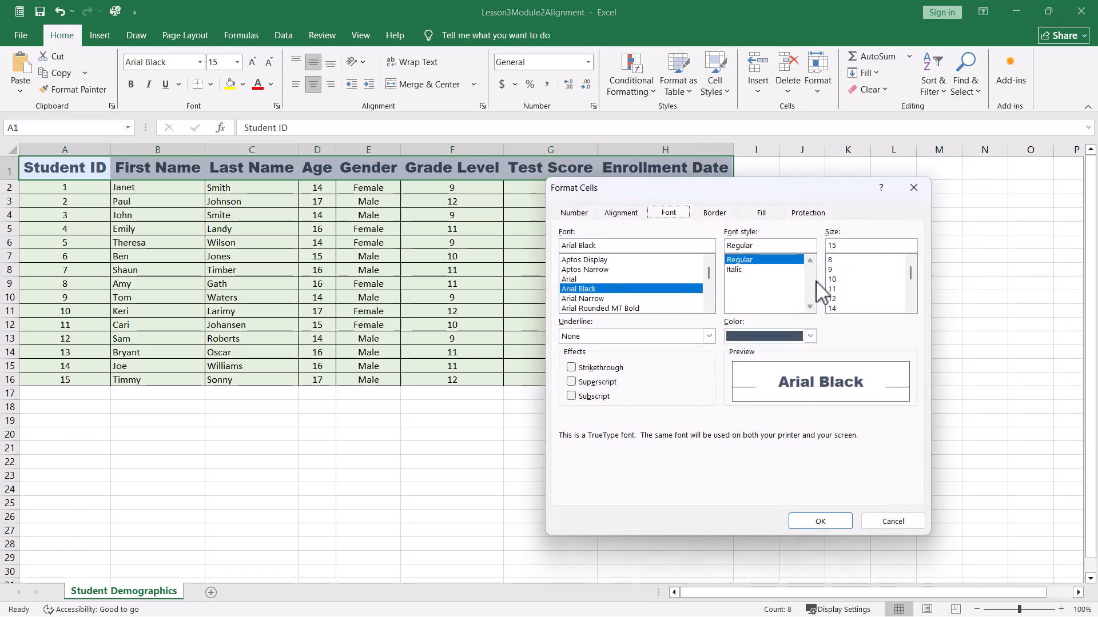
{"action": "left_click", "coordinate": [811, 337]}
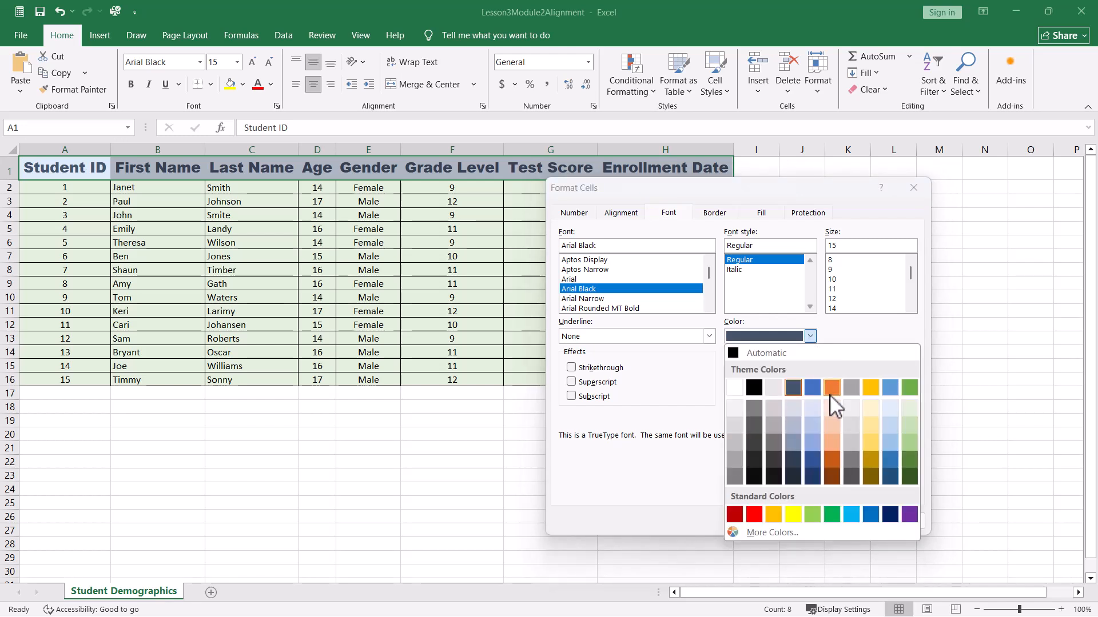
{"action": "left_click", "coordinate": [833, 424]}
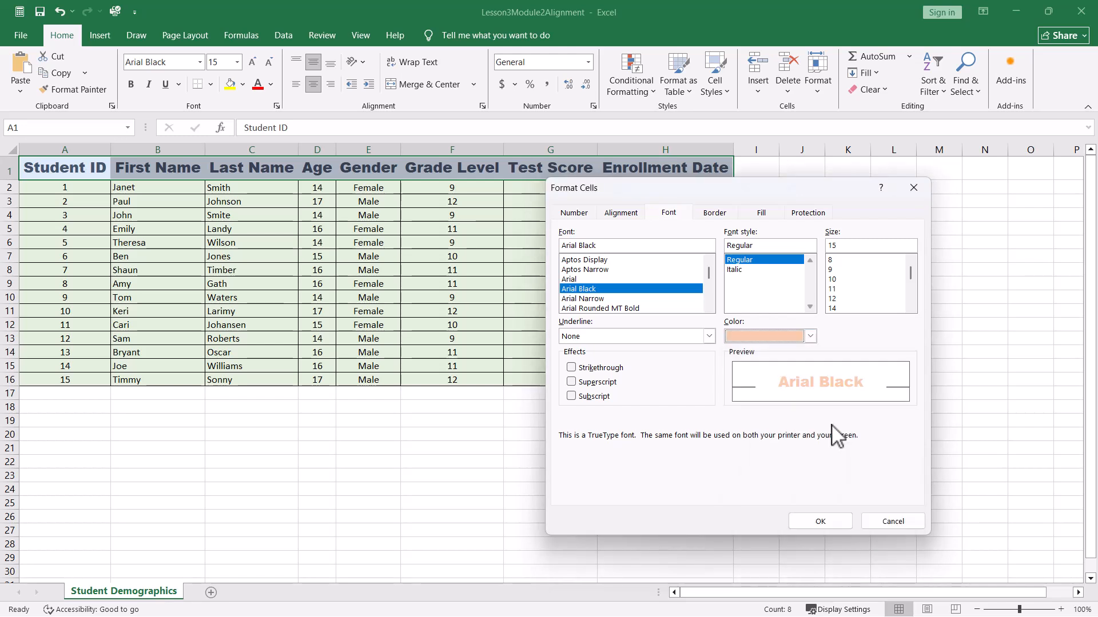
{"action": "left_click", "coordinate": [820, 521]}
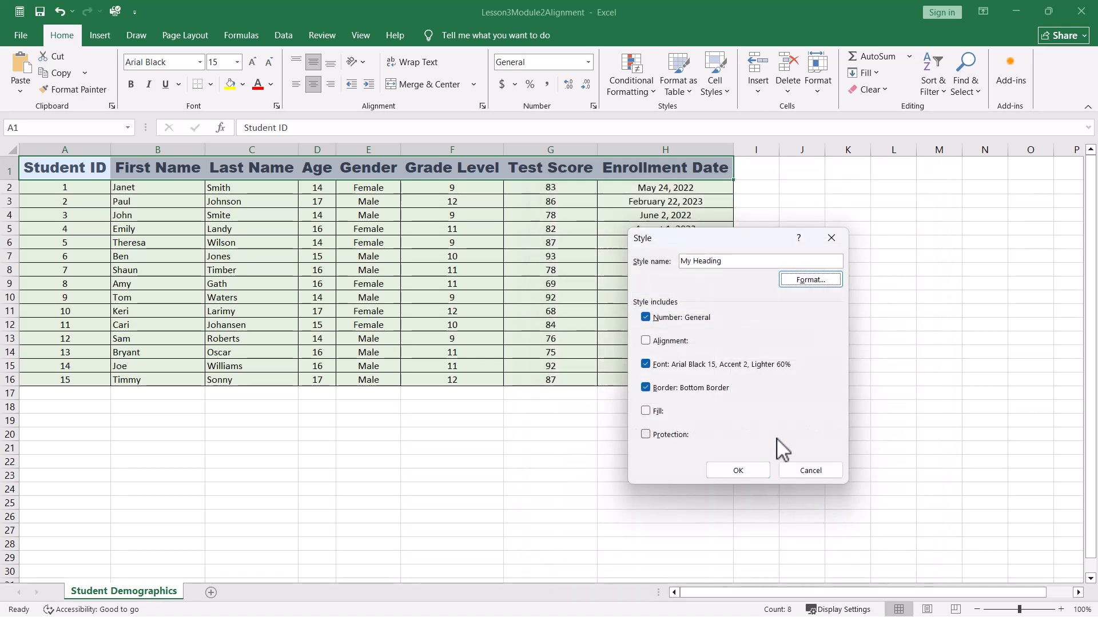
{"action": "left_click", "coordinate": [737, 472]}
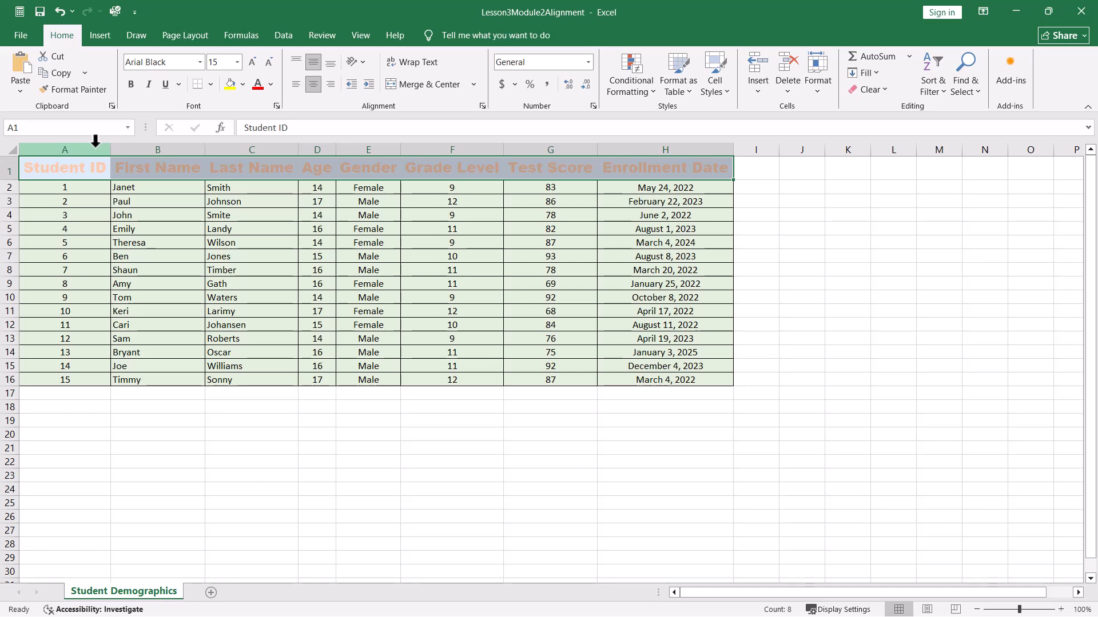
{"action": "left_click", "coordinate": [887, 212]}
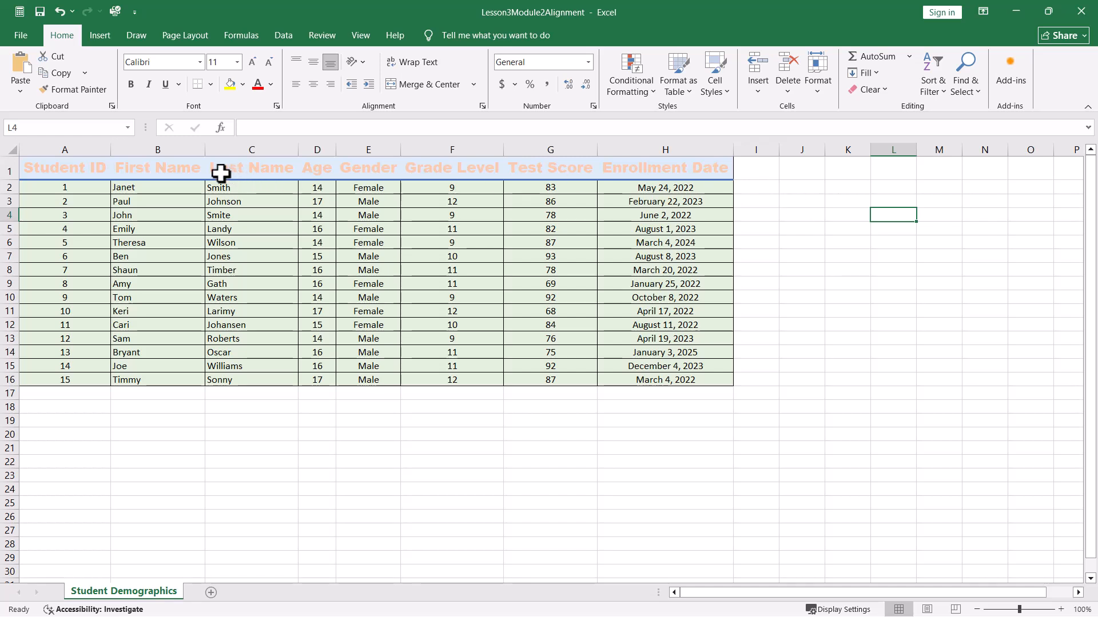
{"action": "left_click", "coordinate": [728, 92]}
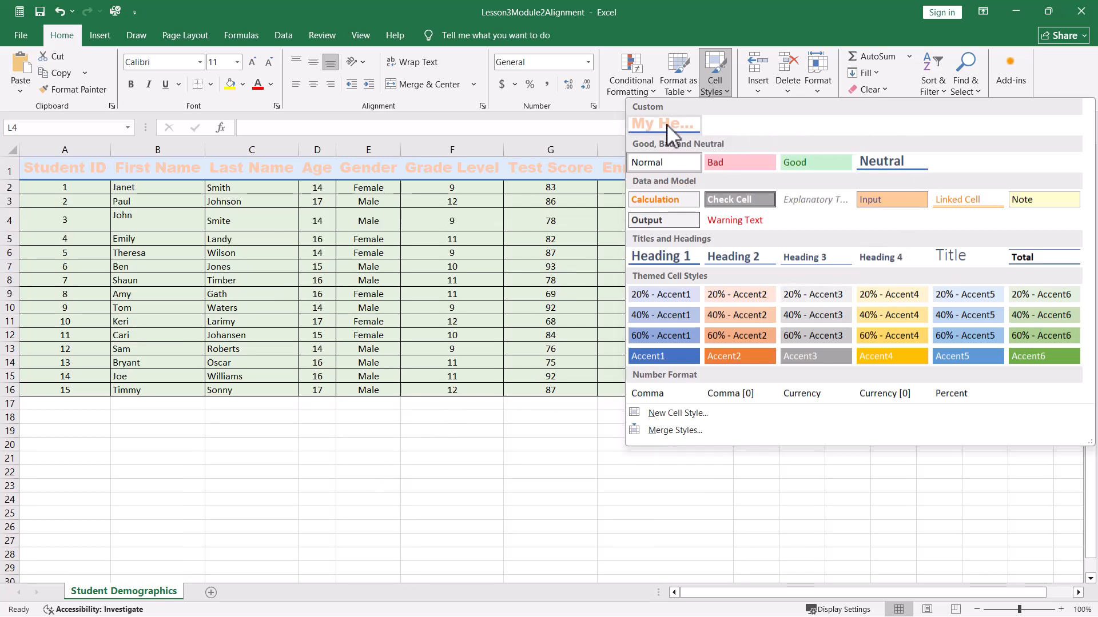
{"action": "right_click", "coordinate": [666, 124]}
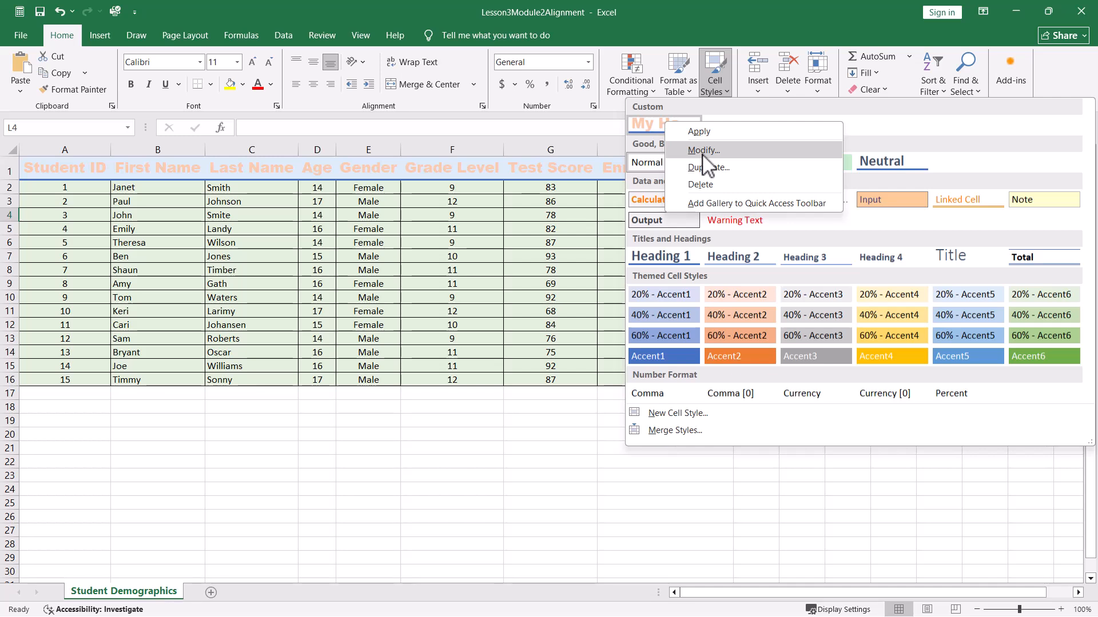
{"action": "key", "text": "Escape"}
{"action": "key", "text": "Escape"}
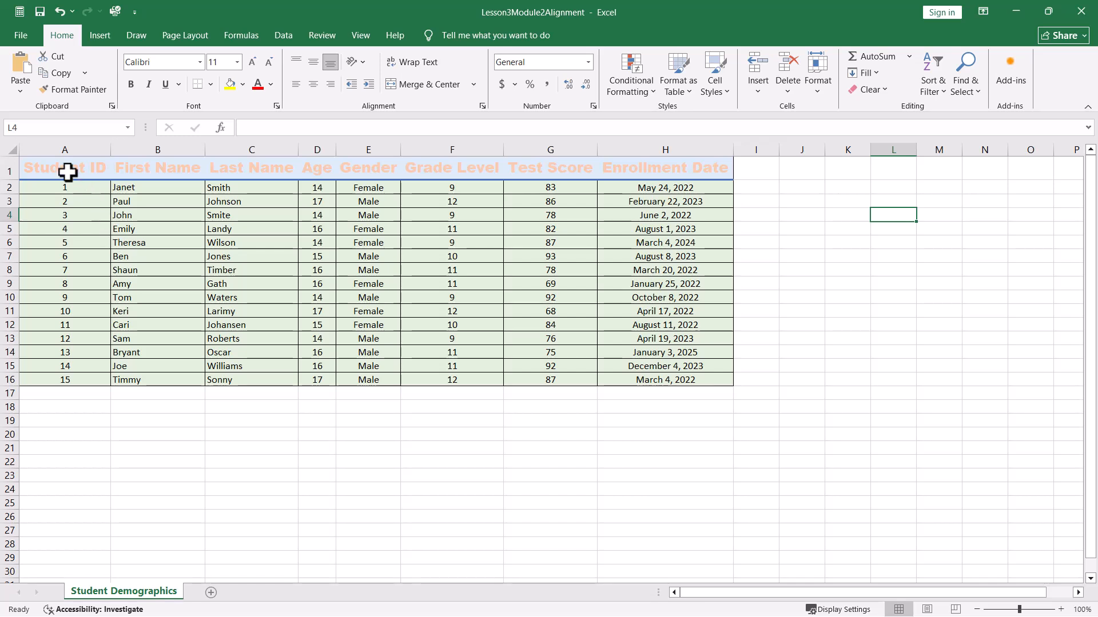
- Apply the Normal cell style to the header row A1:H1
{"action": "left_click_drag", "start_coordinate": [67, 172], "coordinate": [642, 184]}
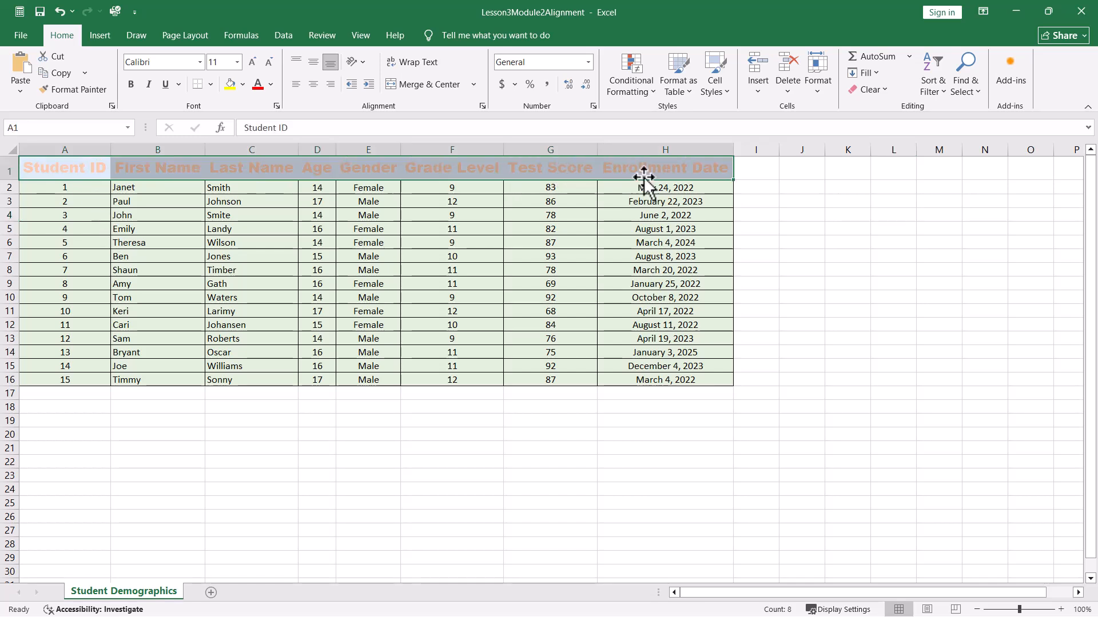
{"action": "left_click", "coordinate": [718, 84]}
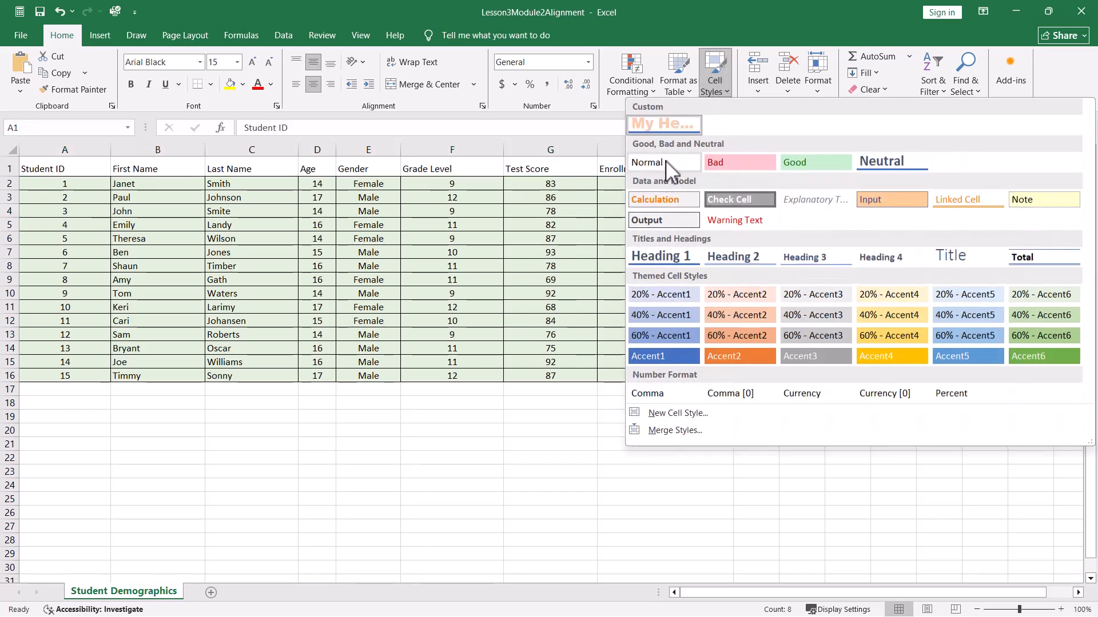
{"action": "left_click", "coordinate": [665, 163]}
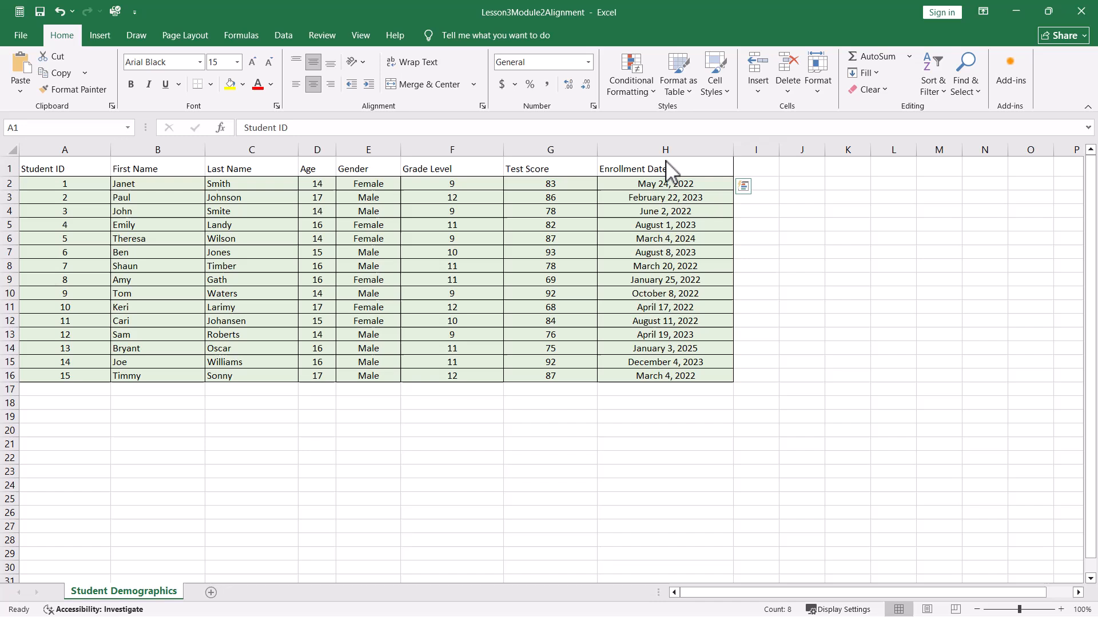
{"action": "left_click", "coordinate": [349, 556]}
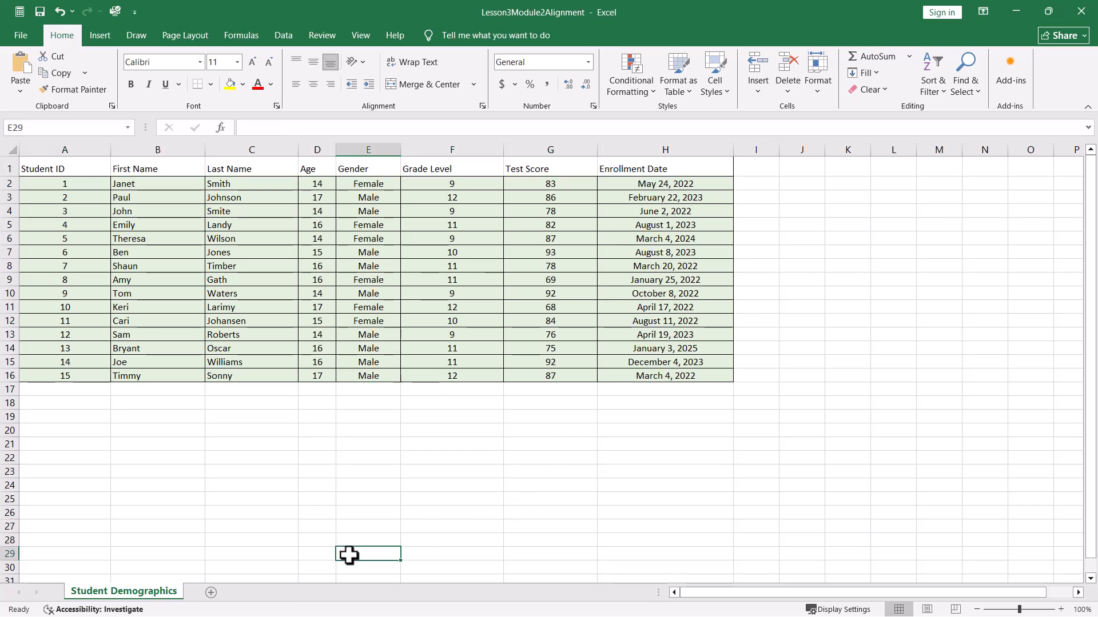
- Reapply the My Heading cell style to the header row A1:H1
{"action": "left_click_drag", "start_coordinate": [52, 169], "coordinate": [647, 171]}
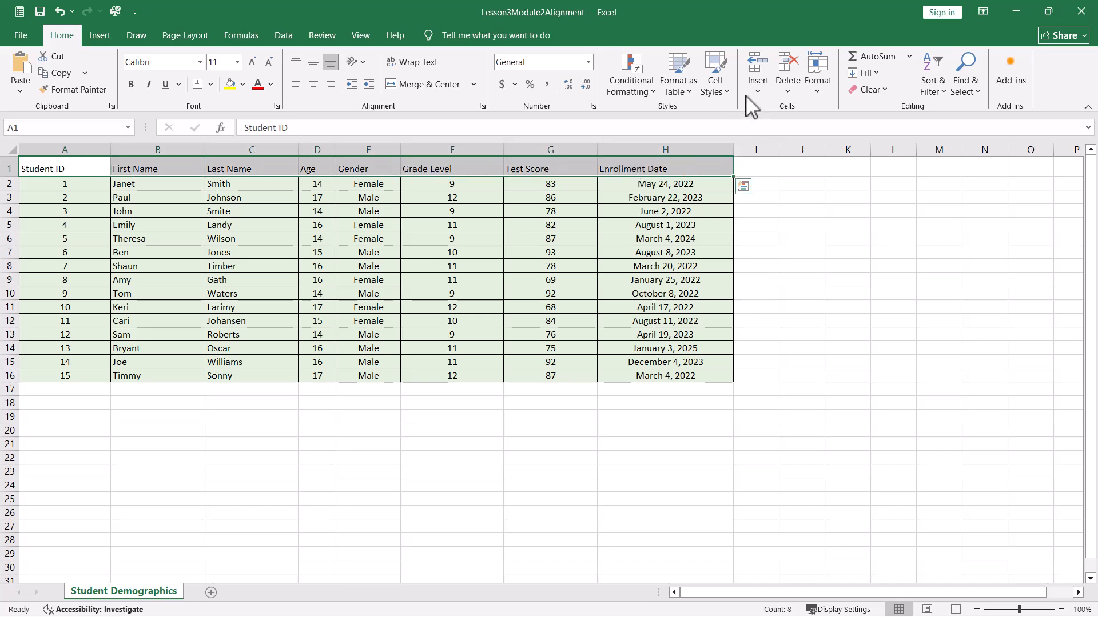
{"action": "left_click", "coordinate": [714, 80]}
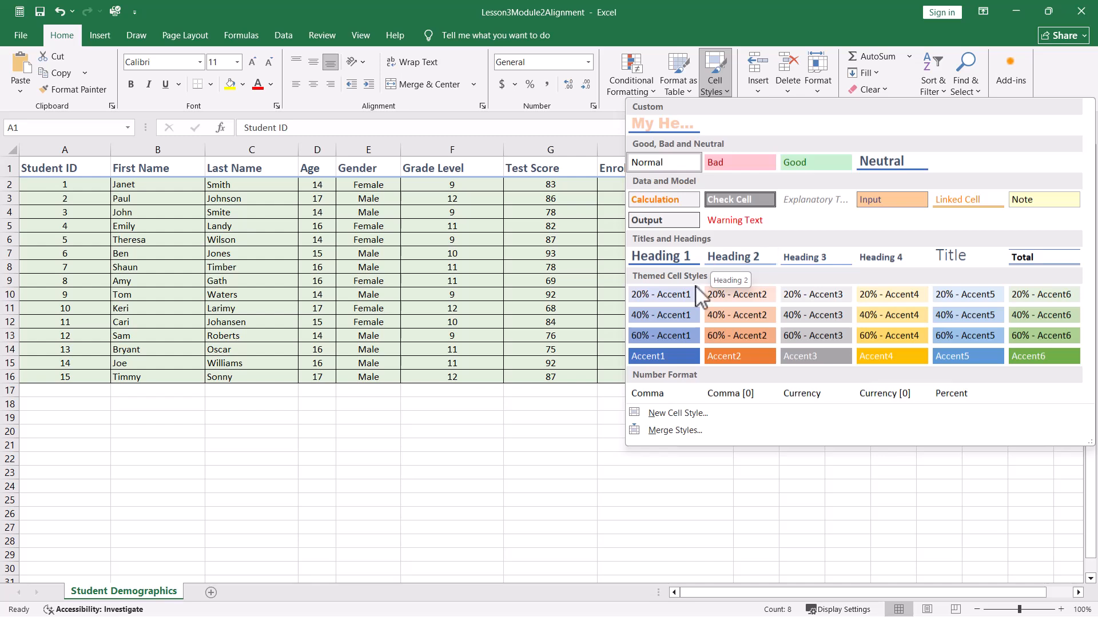
{"action": "left_click", "coordinate": [653, 122]}
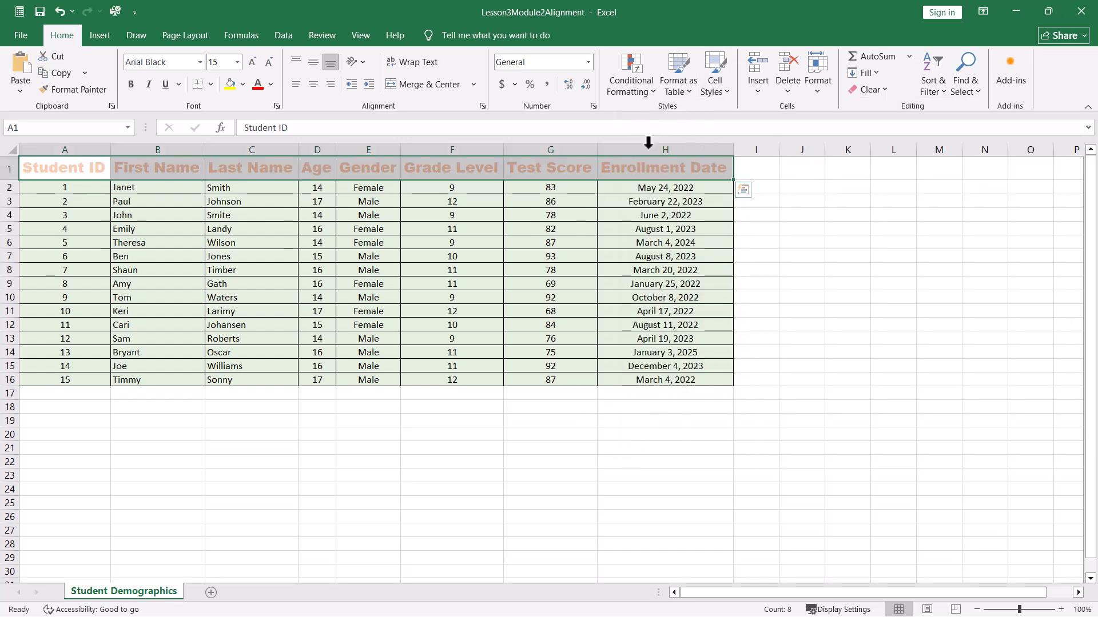
- Delete the My Heading custom cell style
{"action": "left_click", "coordinate": [726, 94]}
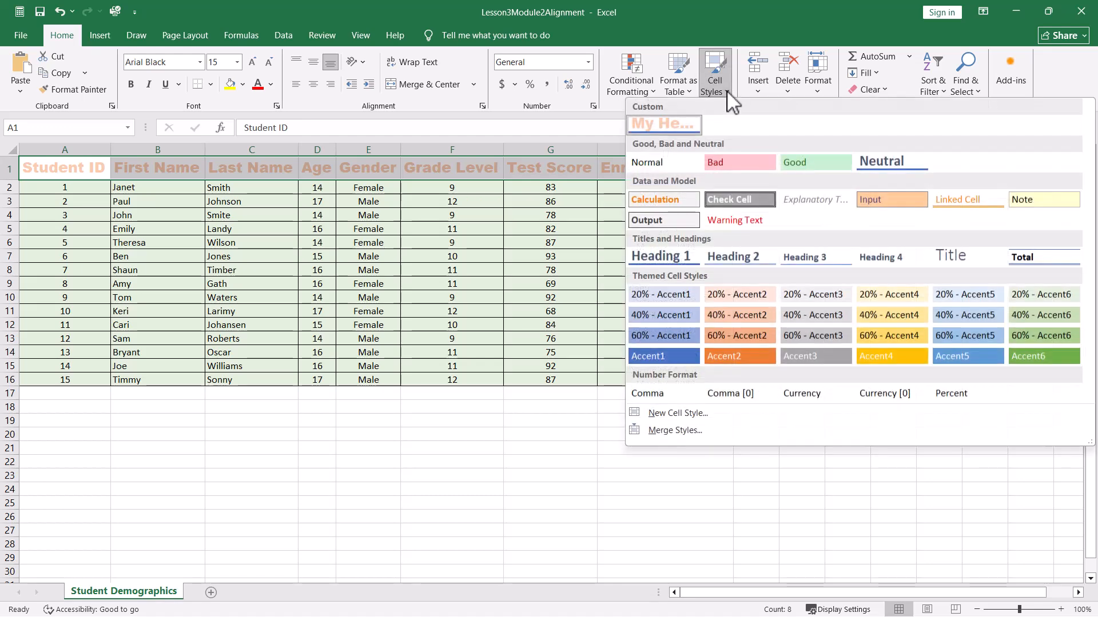
{"action": "right_click", "coordinate": [688, 123]}
{"action": "left_click", "coordinate": [722, 184]}
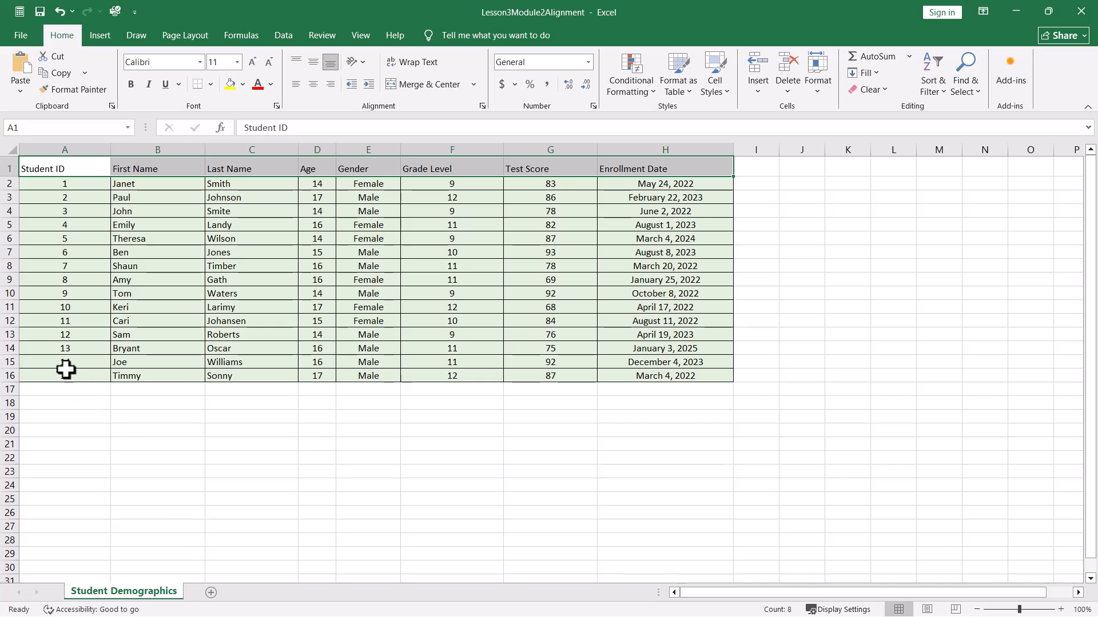
{"action": "left_click", "coordinate": [420, 487]}
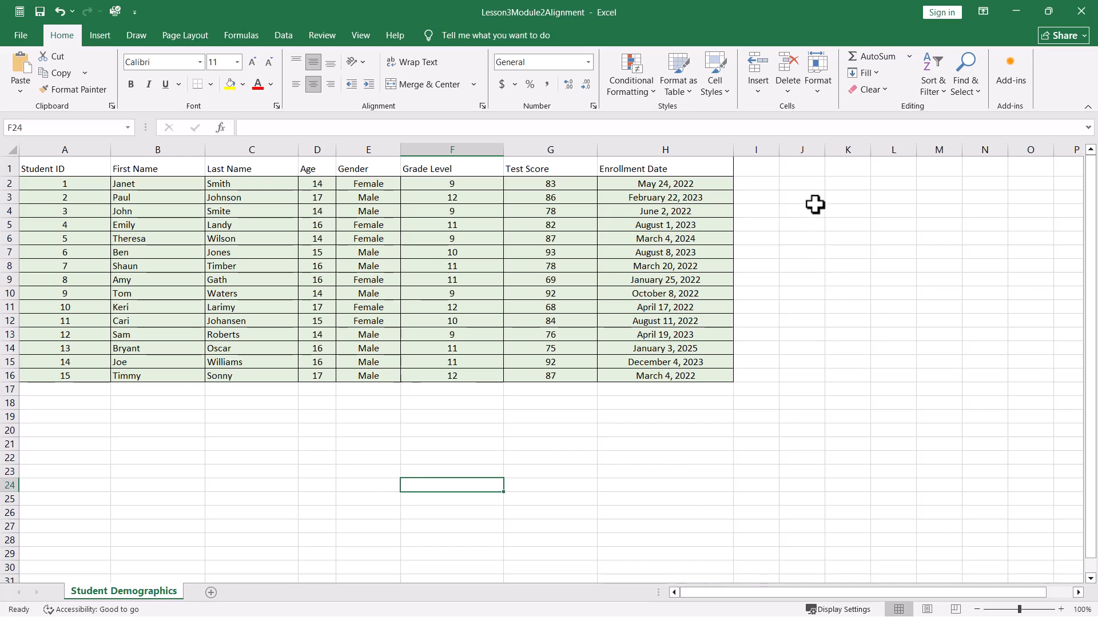
- Undo the last six actions on the worksheet
{"action": "key", "text": "ctrl+z"}
{"action": "key", "text": "ctrl+z"}
{"action": "key", "text": "ctrl+z"}
{"action": "key", "text": "ctrl+z"}
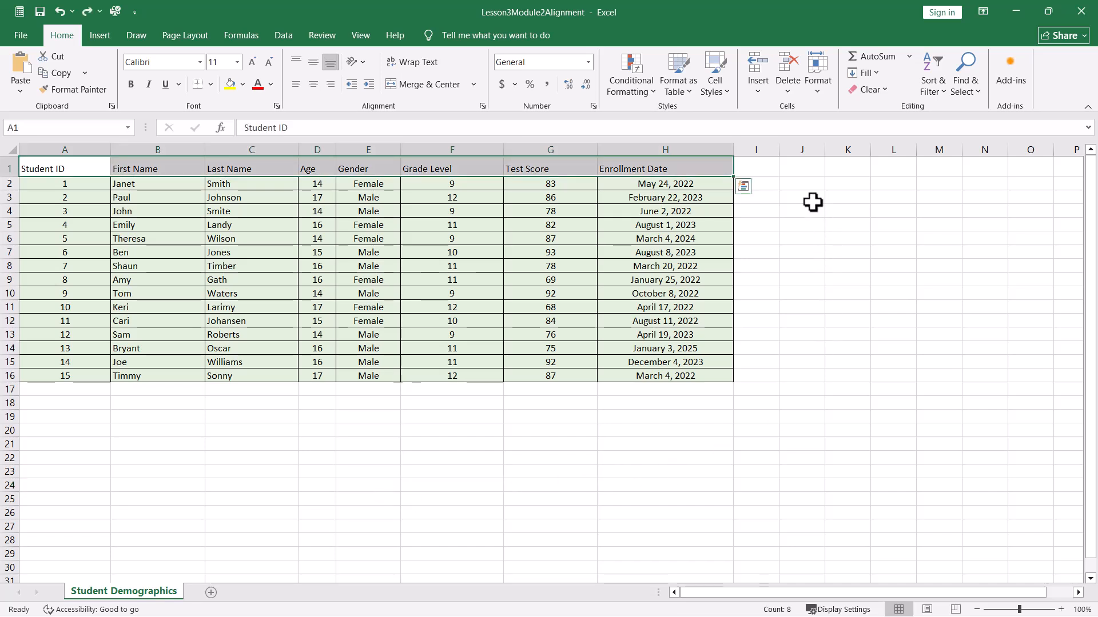
{"action": "key", "text": "ctrl+z"}
{"action": "key", "text": "ctrl+z"}
{"action": "key", "text": "ctrl+z"}
{"action": "key", "text": "ctrl+z"}
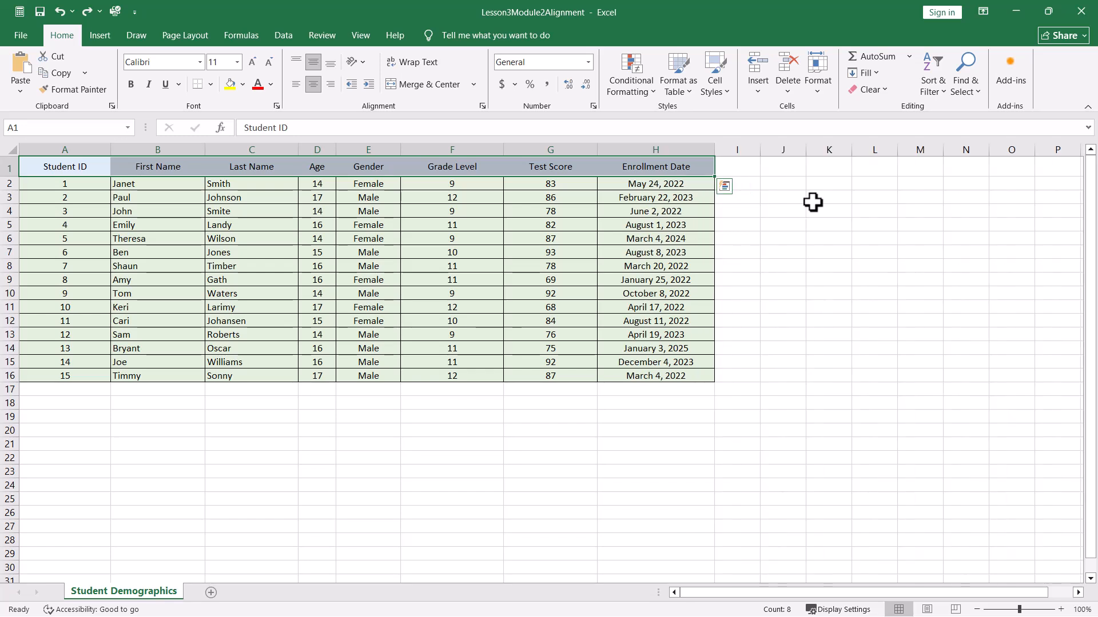
- Redo the last three undone actions on the worksheet
{"action": "key", "text": "ctrl+y"}
{"action": "key", "text": "ctrl+y"}
{"action": "key", "text": "ctrl+y"}
{"action": "key", "text": "ctrl+y"}
{"action": "key", "text": "ctrl+y"}
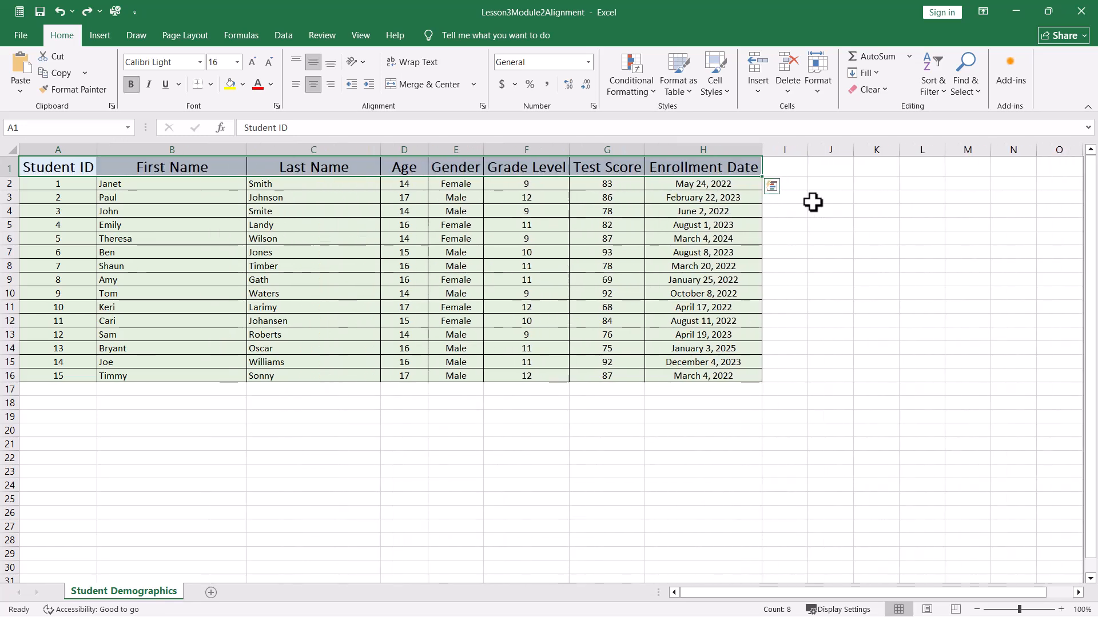
{"action": "left_click", "coordinate": [454, 478]}
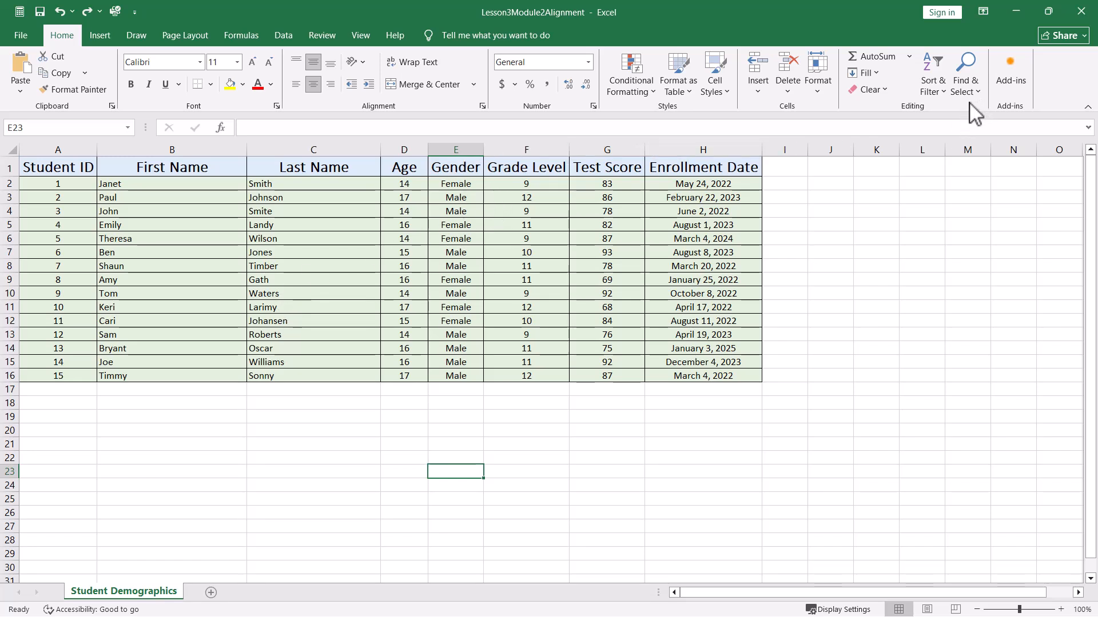
{"action": "left_click", "coordinate": [891, 90]}
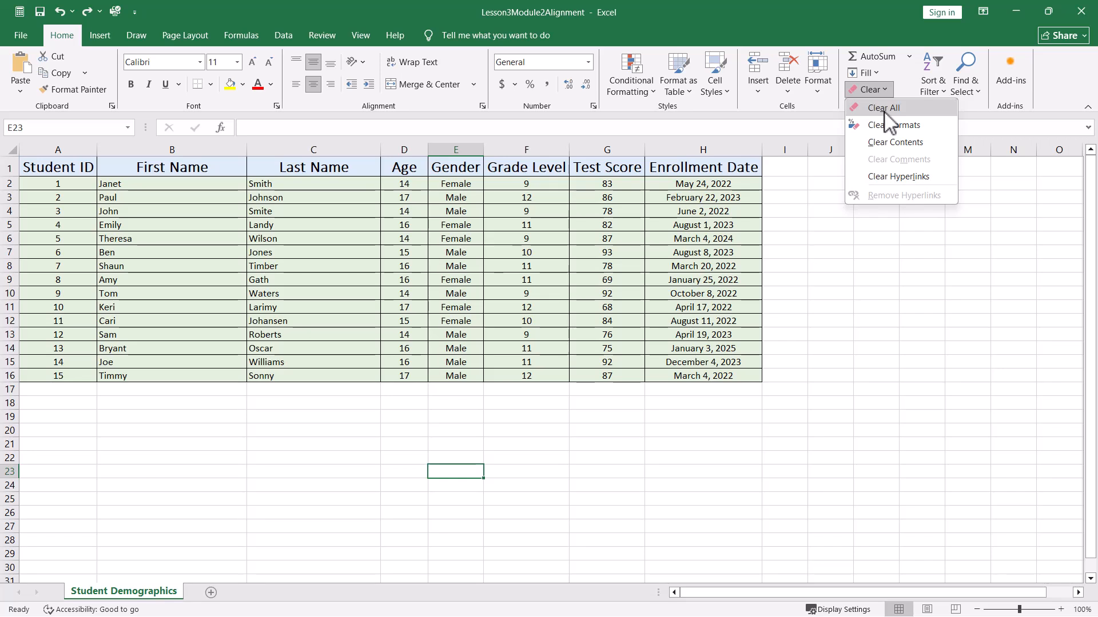
{"action": "left_click", "coordinate": [841, 312]}
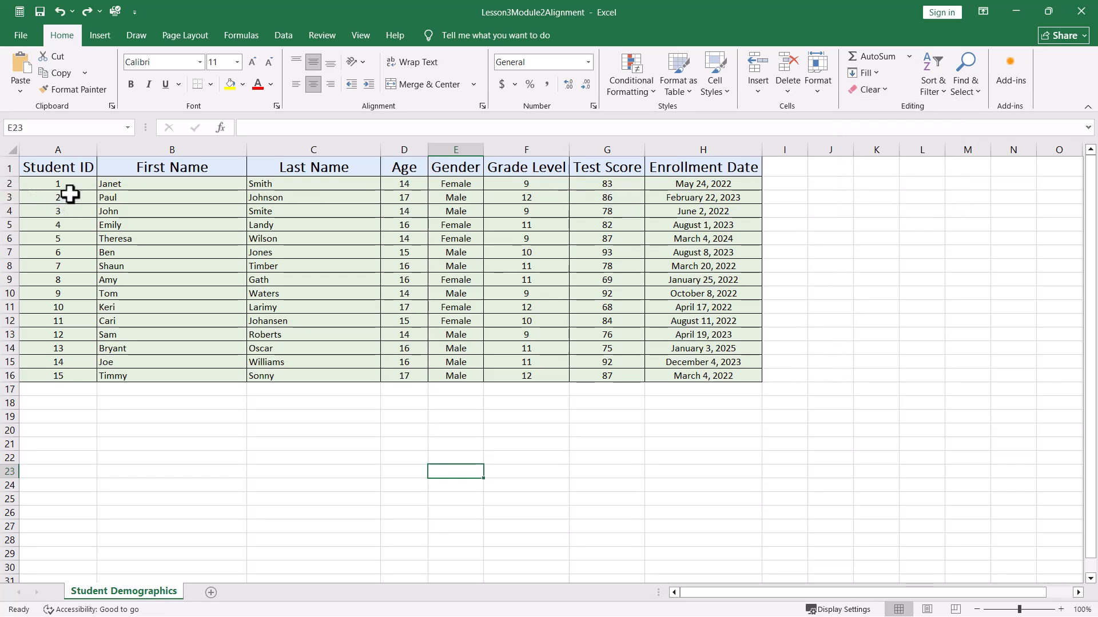
{"action": "left_click", "coordinate": [112, 183]}
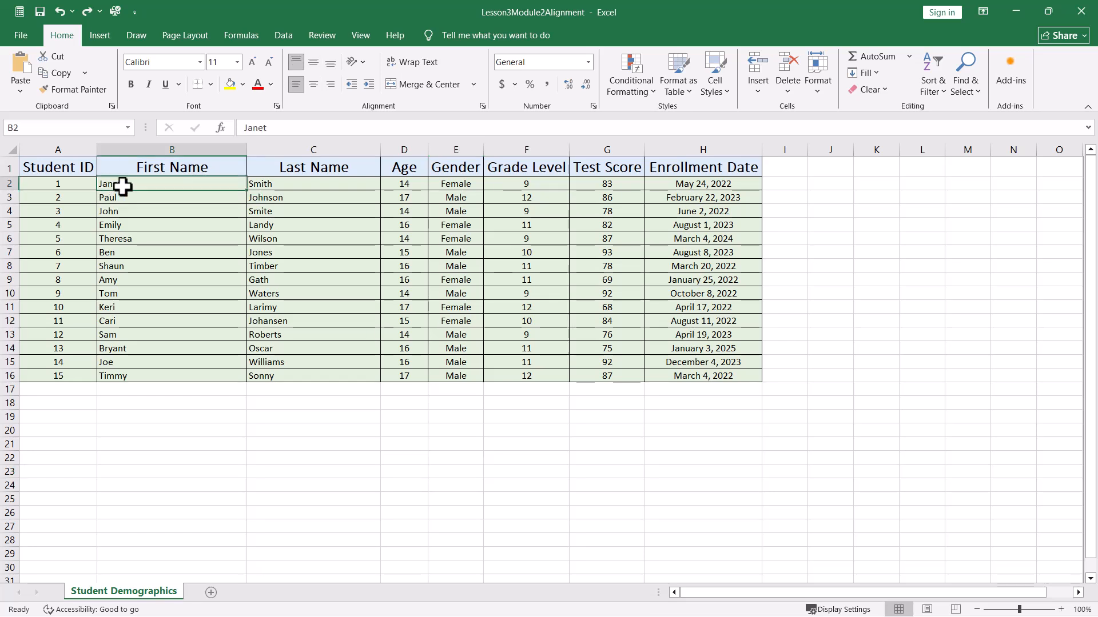
{"action": "left_click", "coordinate": [144, 210]}
{"action": "left_click", "coordinate": [144, 254]}
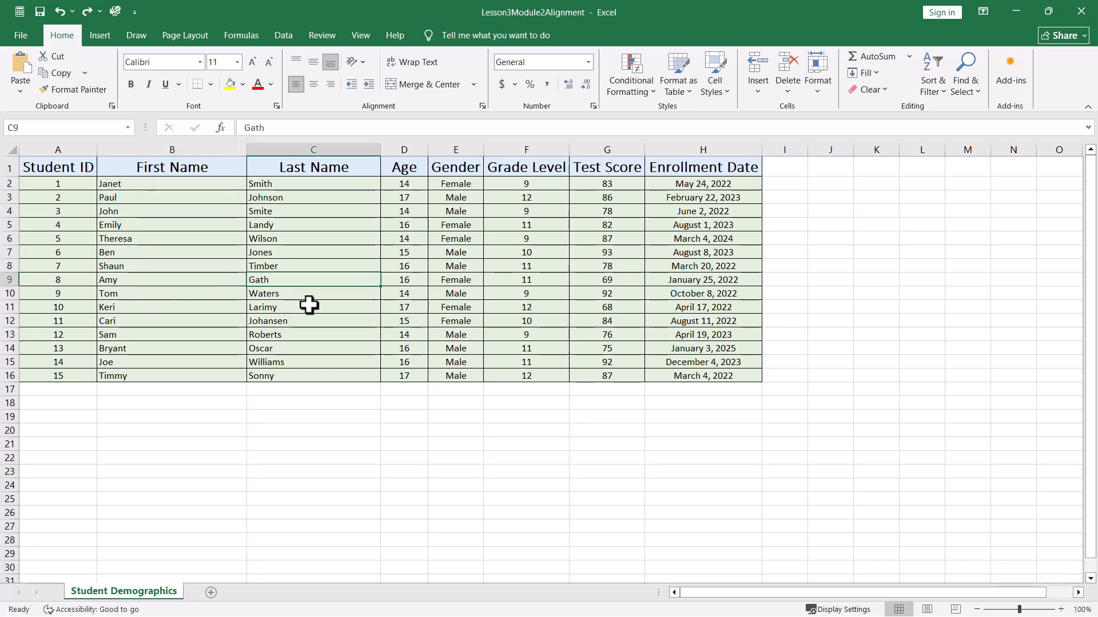
- Clear all contents and formatting from the data range A2:H16 and restore it
{"action": "mouse_move", "coordinate": [37, 181]}
{"action": "left_mouse_down"}
{"action": "mouse_move", "coordinate": [657, 215]}
{"action": "mouse_move", "coordinate": [681, 241]}
{"action": "mouse_move", "coordinate": [693, 373]}
{"action": "left_mouse_up"}
{"action": "key", "text": "ctrl+c"}
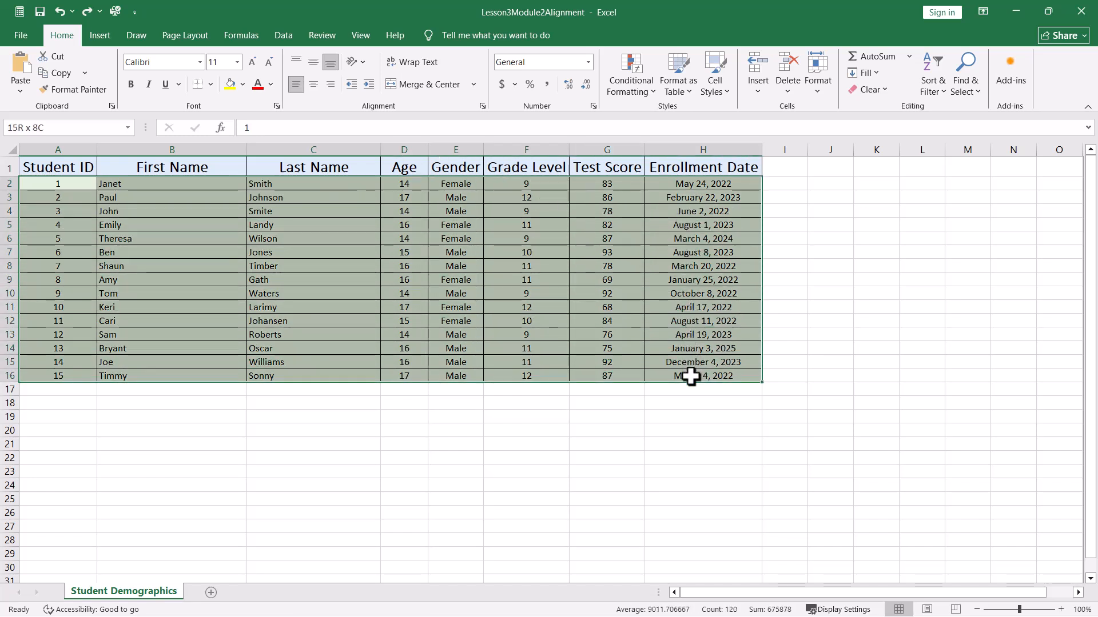
{"action": "left_click", "coordinate": [880, 91]}
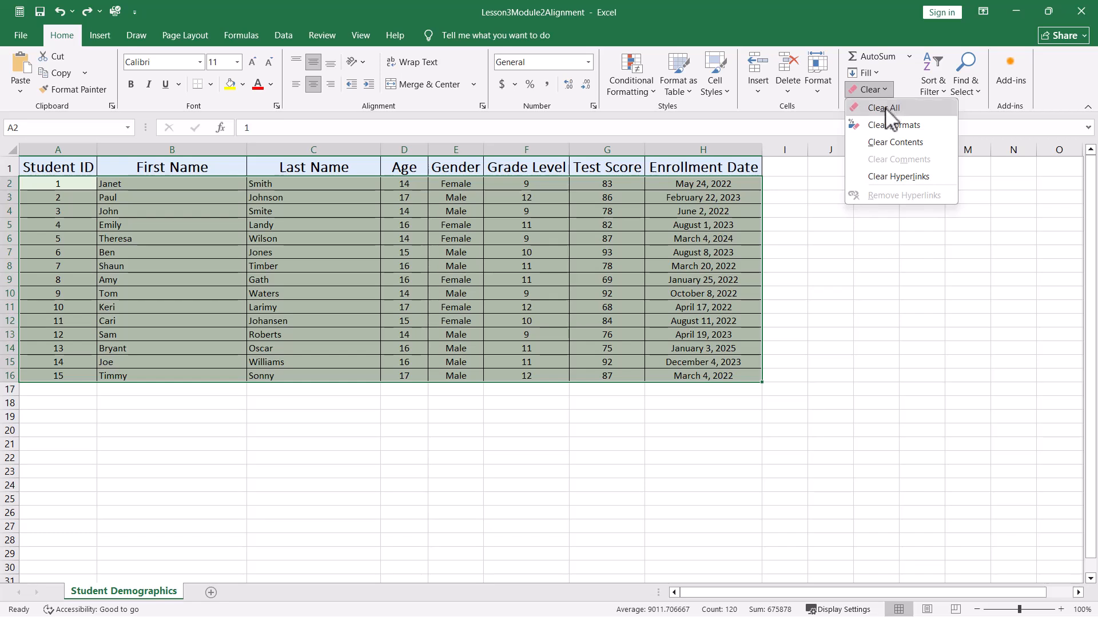
{"action": "left_click", "coordinate": [885, 109]}
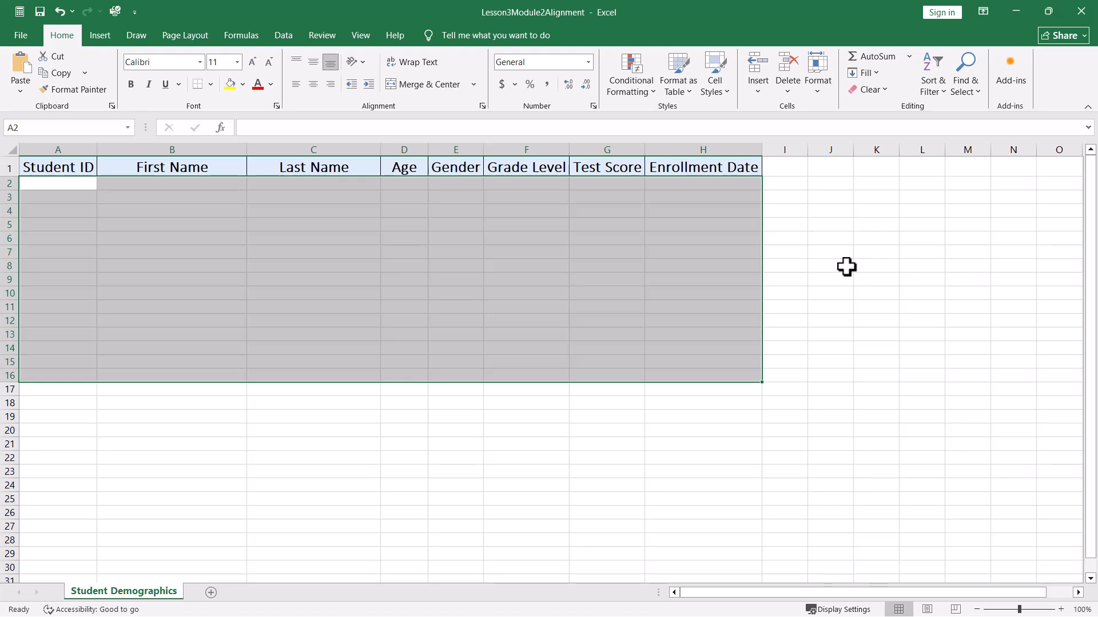
{"action": "key", "text": "ctrl+v"}
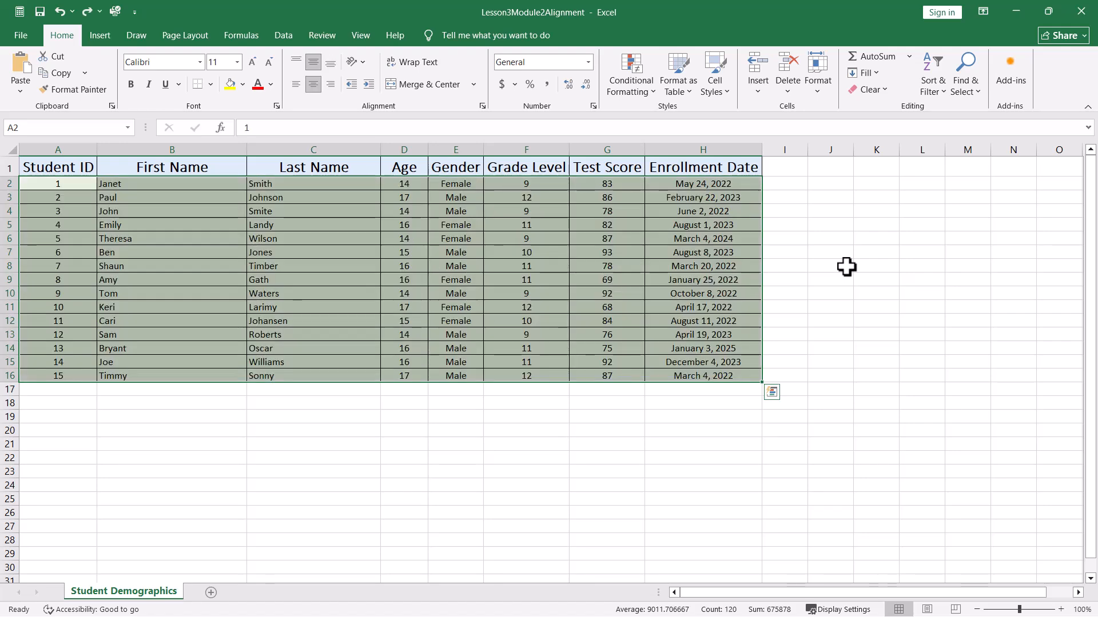
- Clear only the contents of A2:H16 and undo the clearing
{"action": "left_click", "coordinate": [885, 91]}
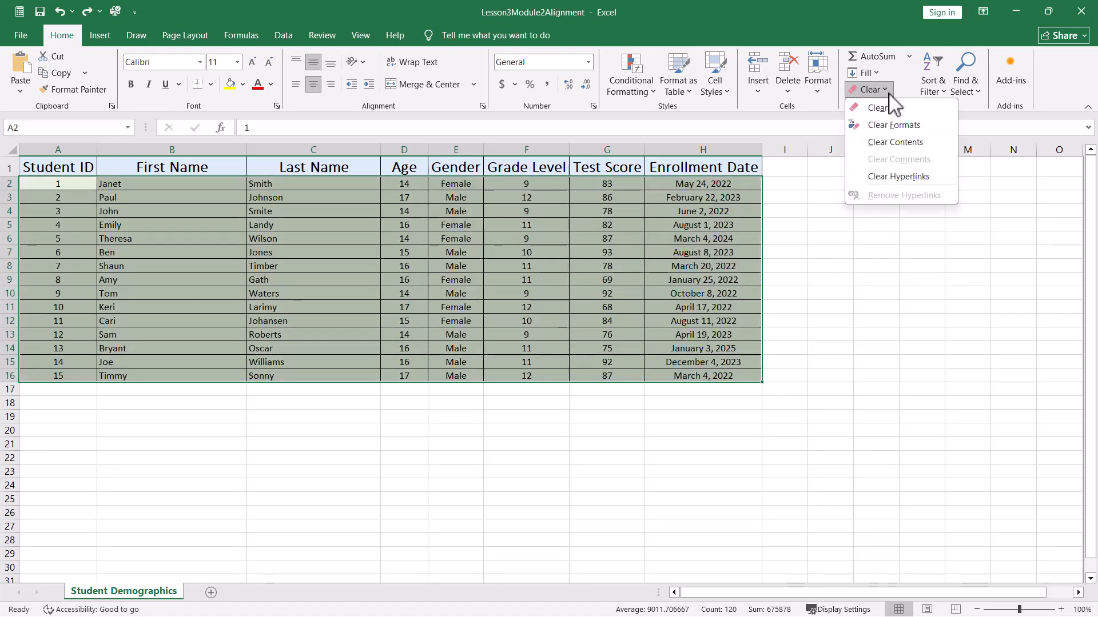
{"action": "left_click", "coordinate": [889, 147]}
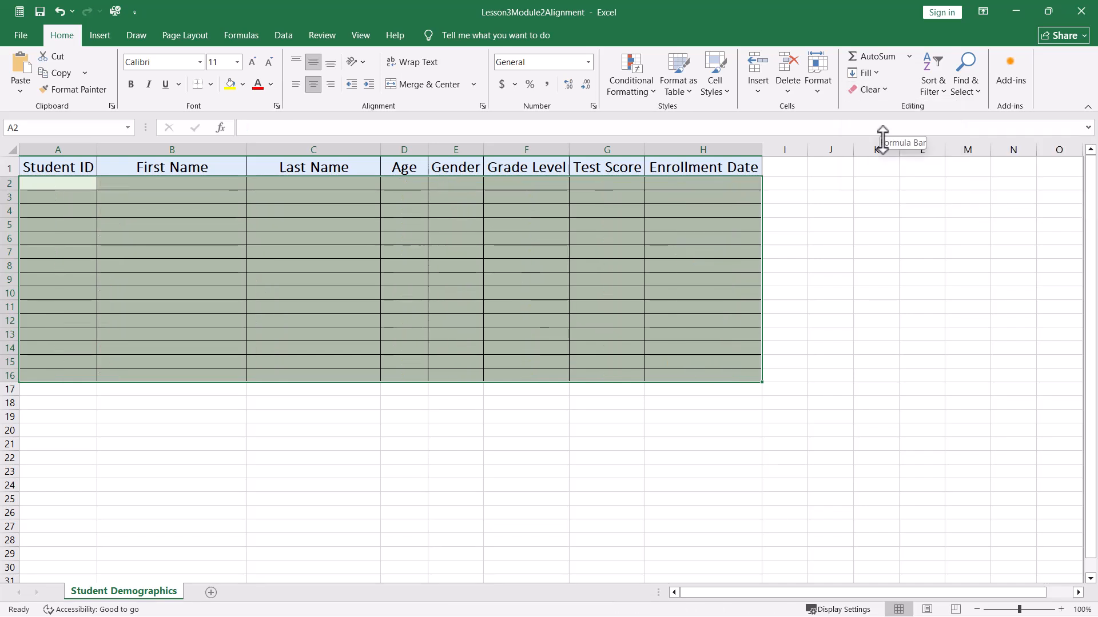
{"action": "key", "text": "ctrl+z"}
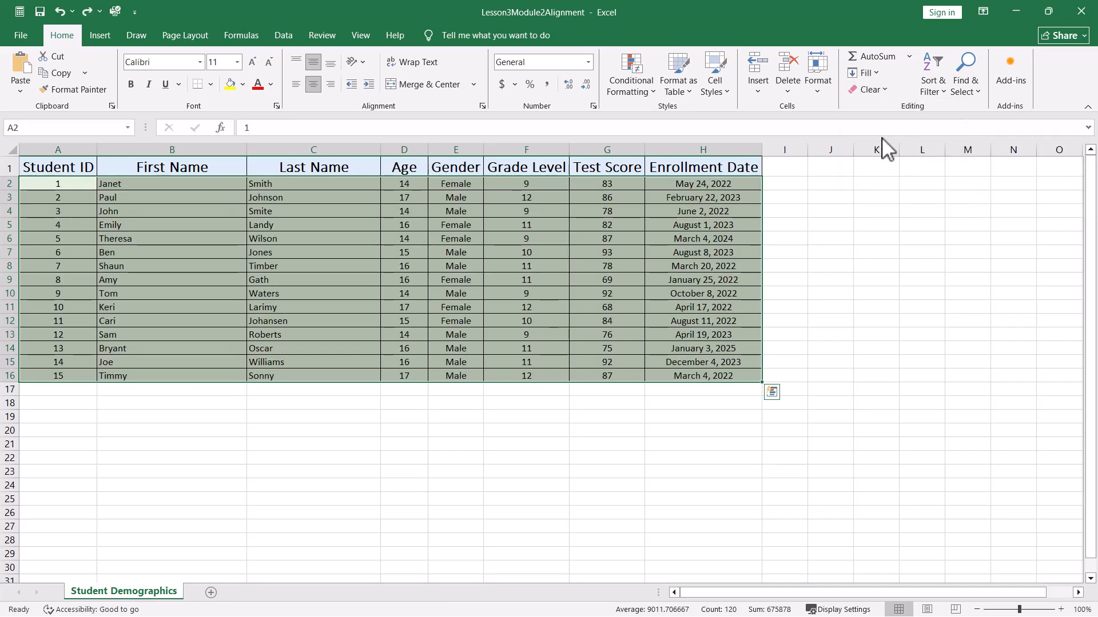
- Clear only the formats of A2:H16, inspect several cells, and undo the clearing
{"action": "left_click", "coordinate": [887, 91]}
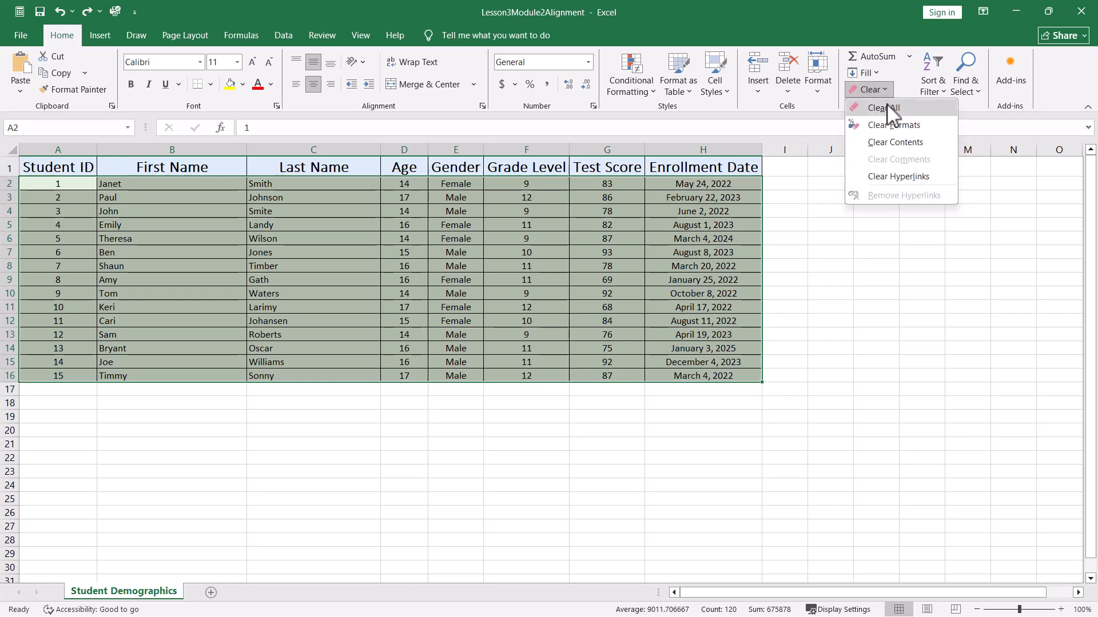
{"action": "left_click", "coordinate": [888, 125]}
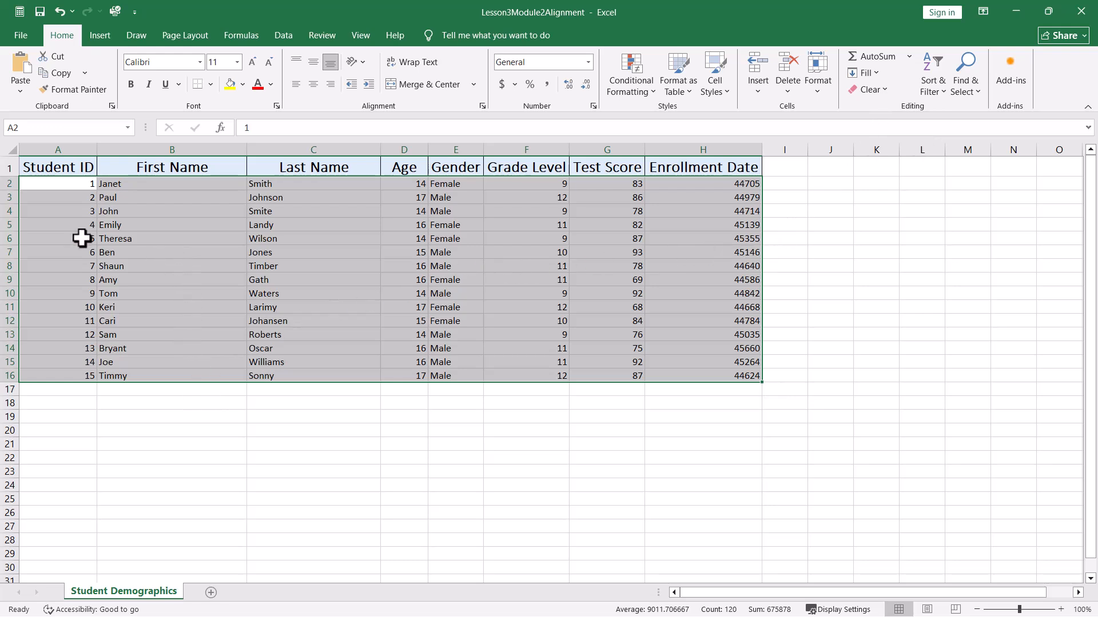
{"action": "left_click", "coordinate": [130, 229]}
{"action": "left_click", "coordinate": [301, 242]}
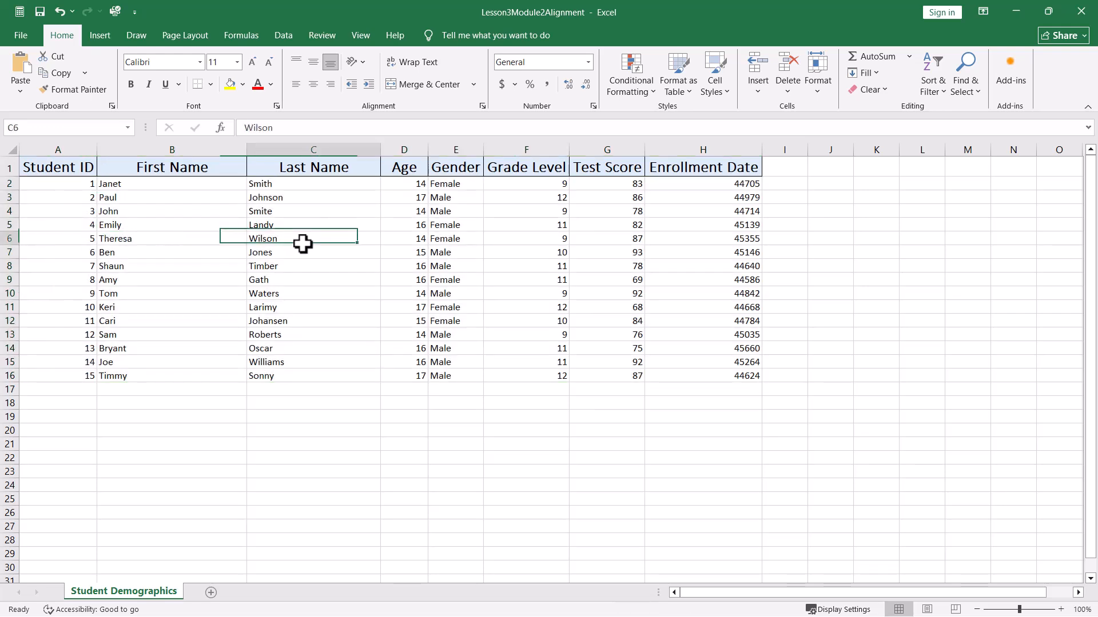
{"action": "left_click", "coordinate": [439, 245]}
{"action": "left_click", "coordinate": [589, 254]}
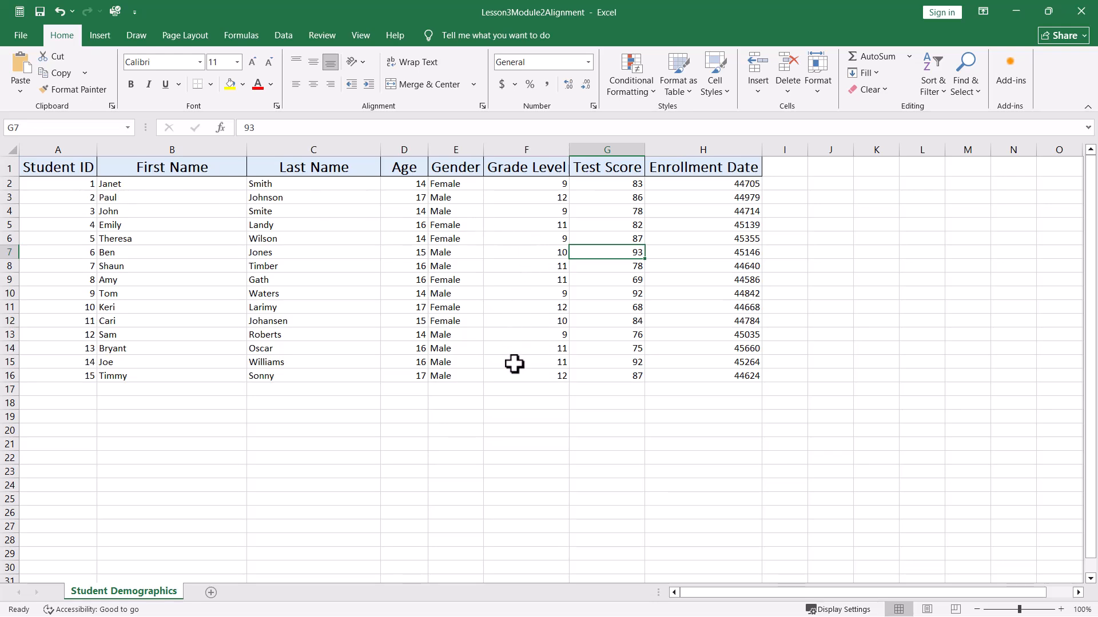
{"action": "key", "text": "ctrl+z"}
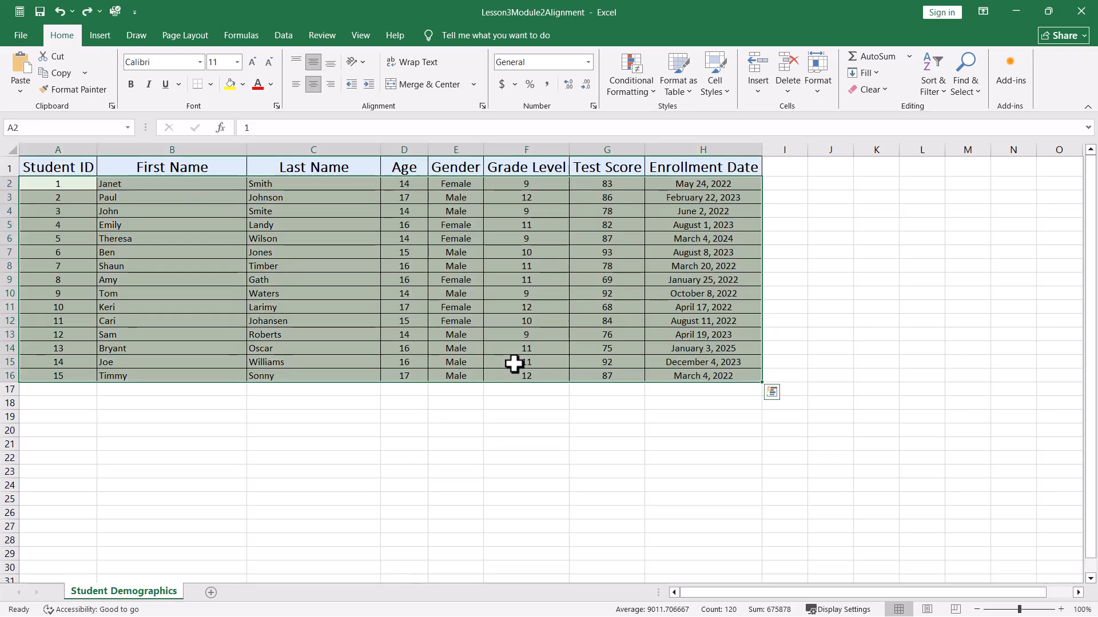
{"action": "left_click", "coordinate": [859, 237]}
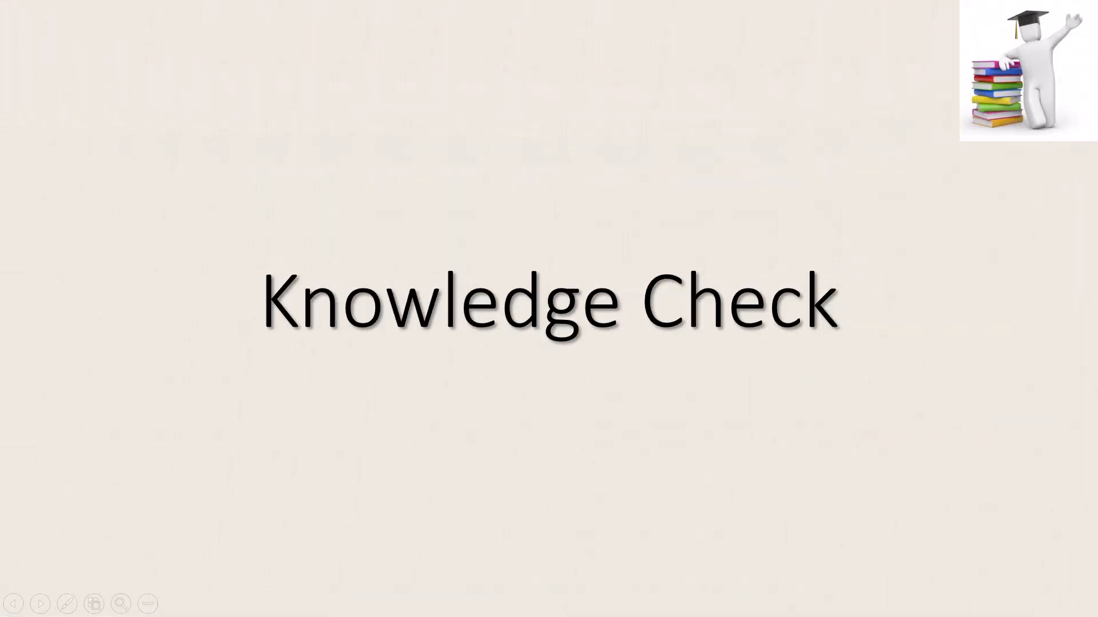
{"action": "key", "text": "Right"}
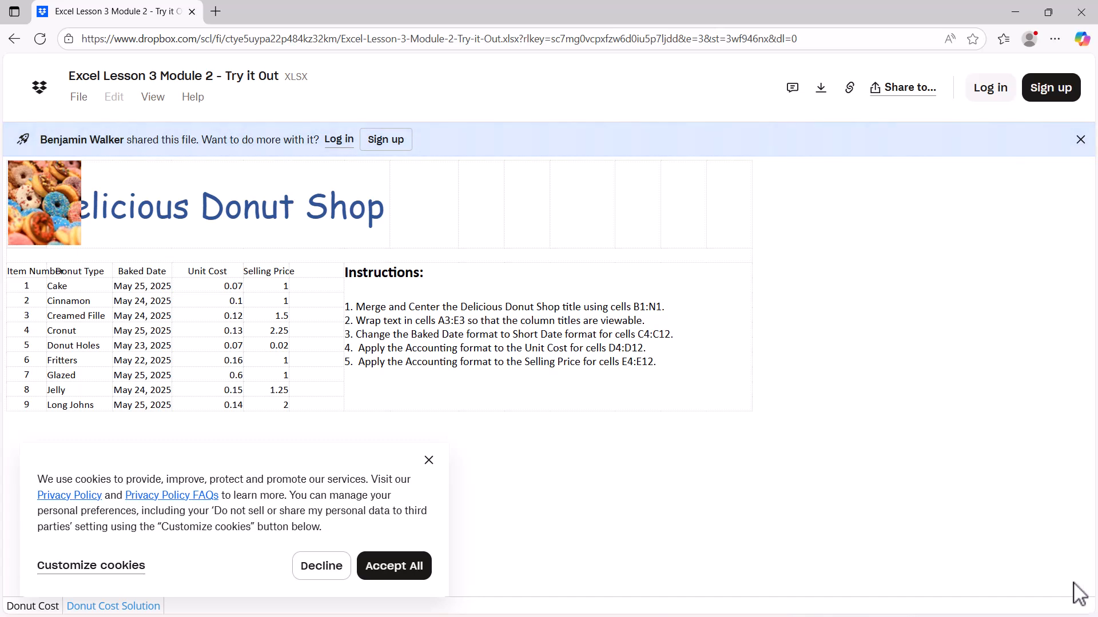
- Switch to the browser and download the Excel Lesson 3 Module 2 - Try it Out file without logging in
{"action": "left_click", "coordinate": [820, 90]}
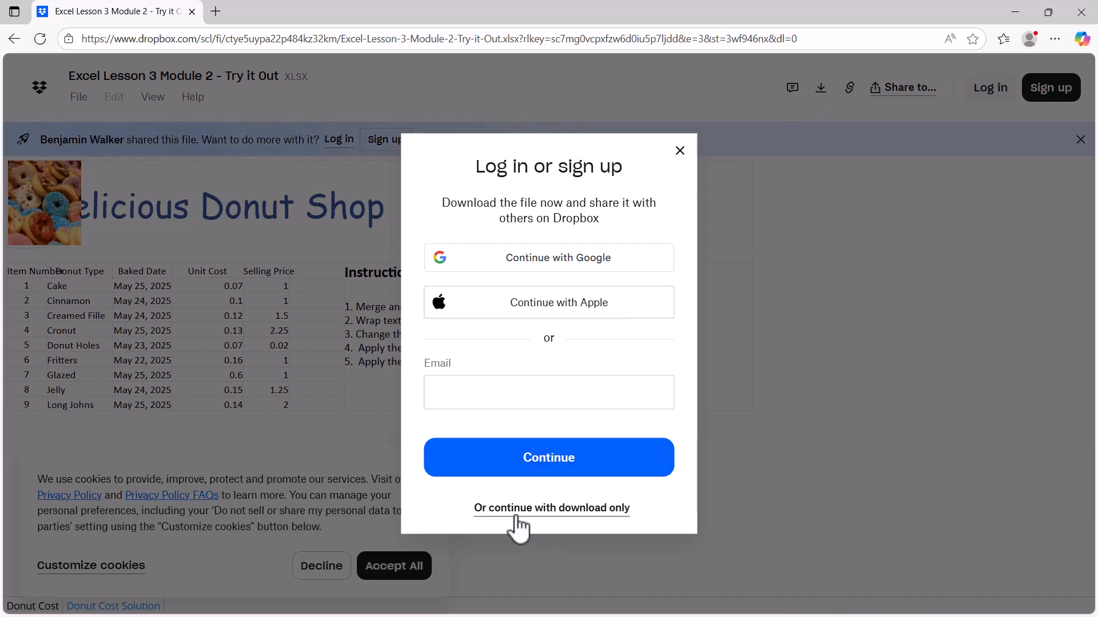
{"action": "left_click", "coordinate": [605, 511]}
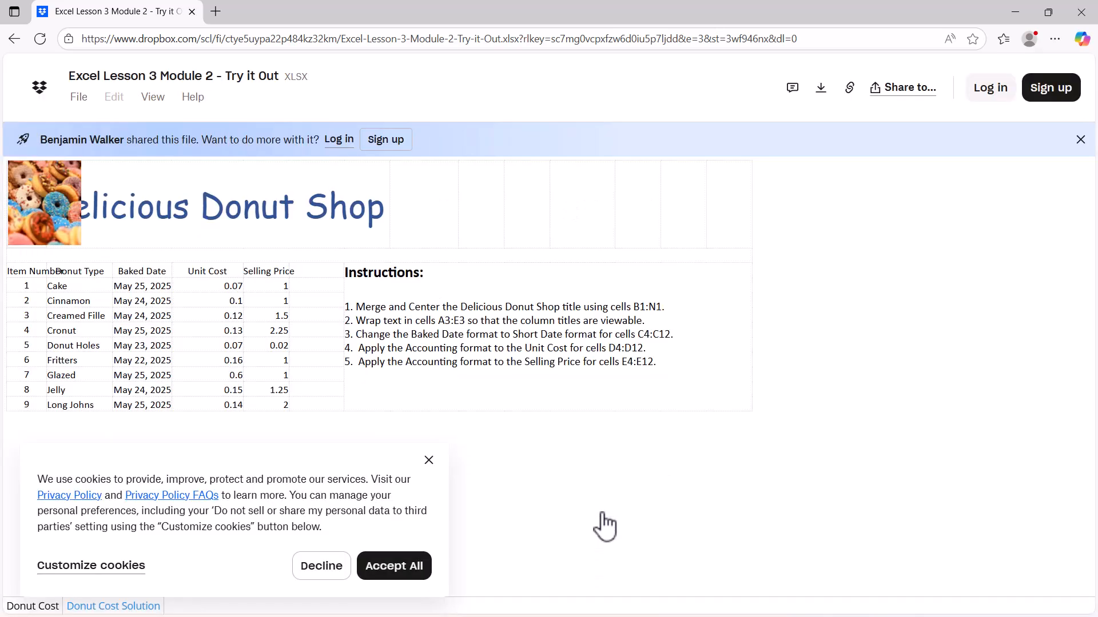